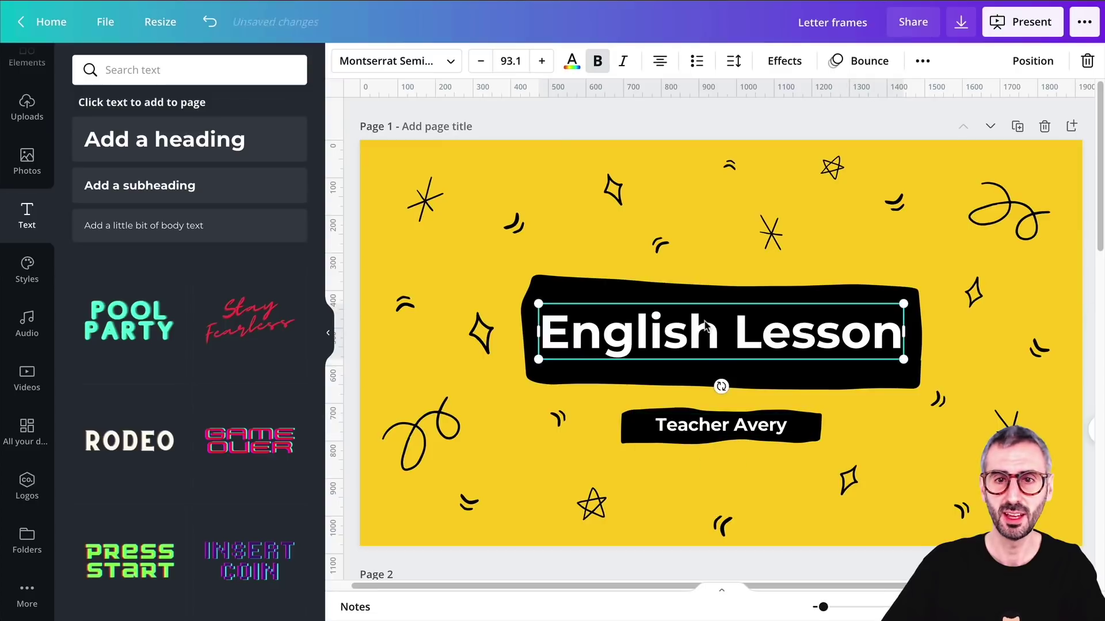
{"action": "left_click", "coordinate": [709, 429]}
{"action": "left_click", "coordinate": [712, 329]}
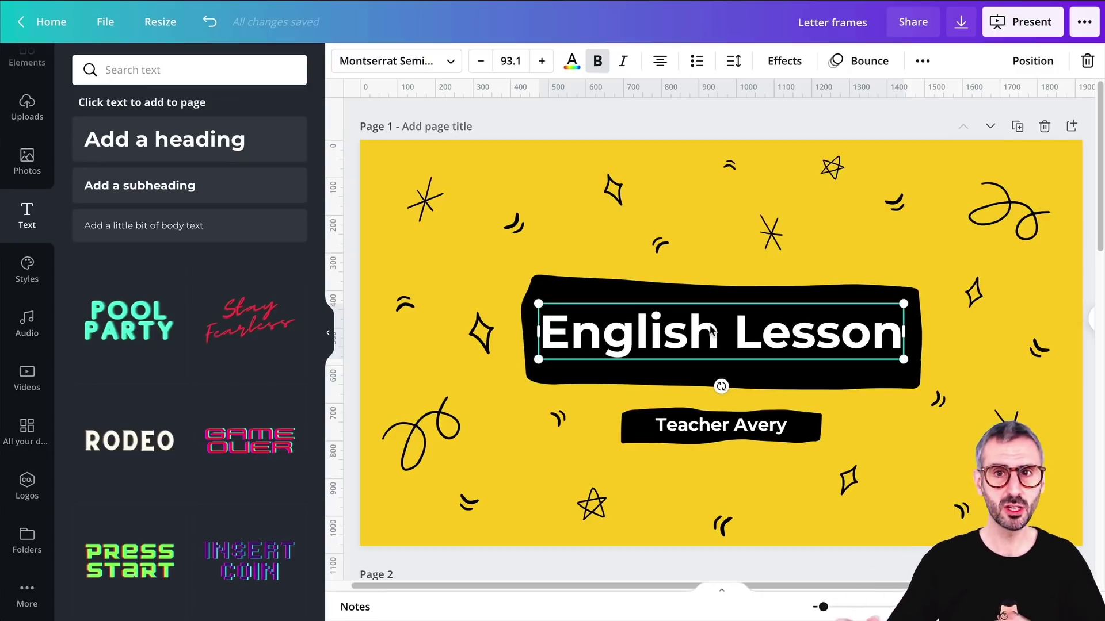
{"action": "left_click", "coordinate": [616, 127]}
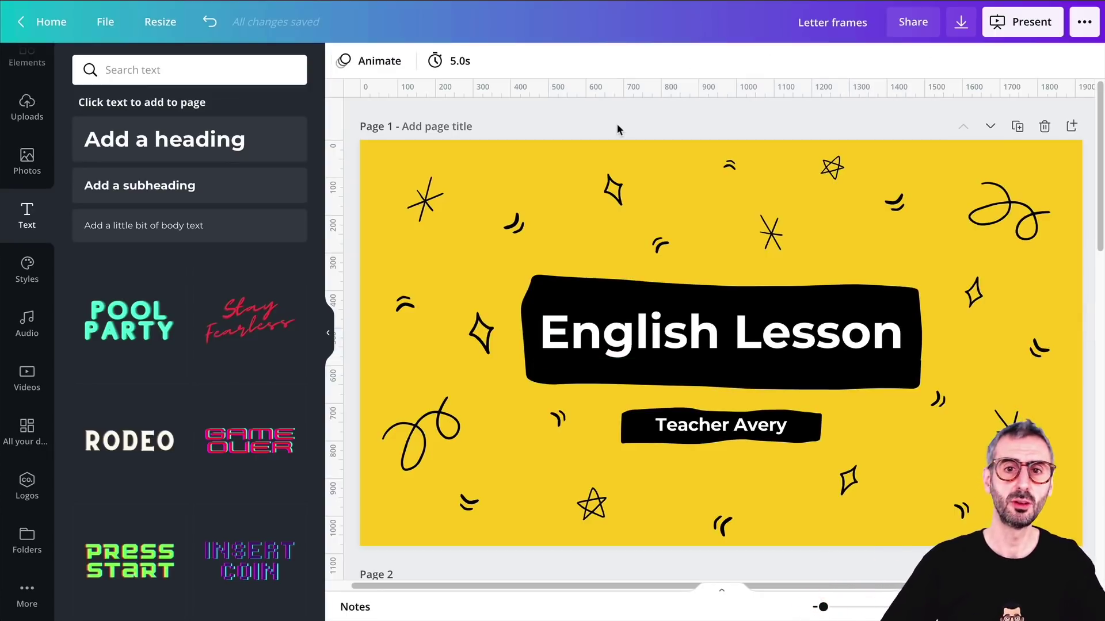
- Open the animation options for the "English Lesson" heading on page 1 and look through the text animations
{"action": "left_click", "coordinate": [658, 352]}
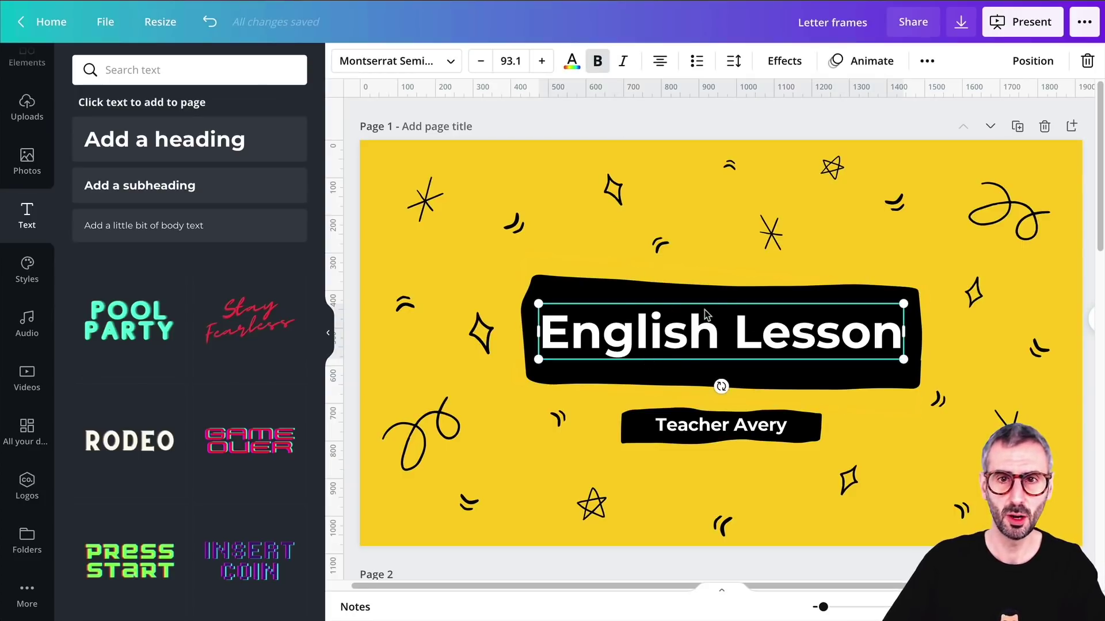
{"action": "left_click", "coordinate": [872, 61]}
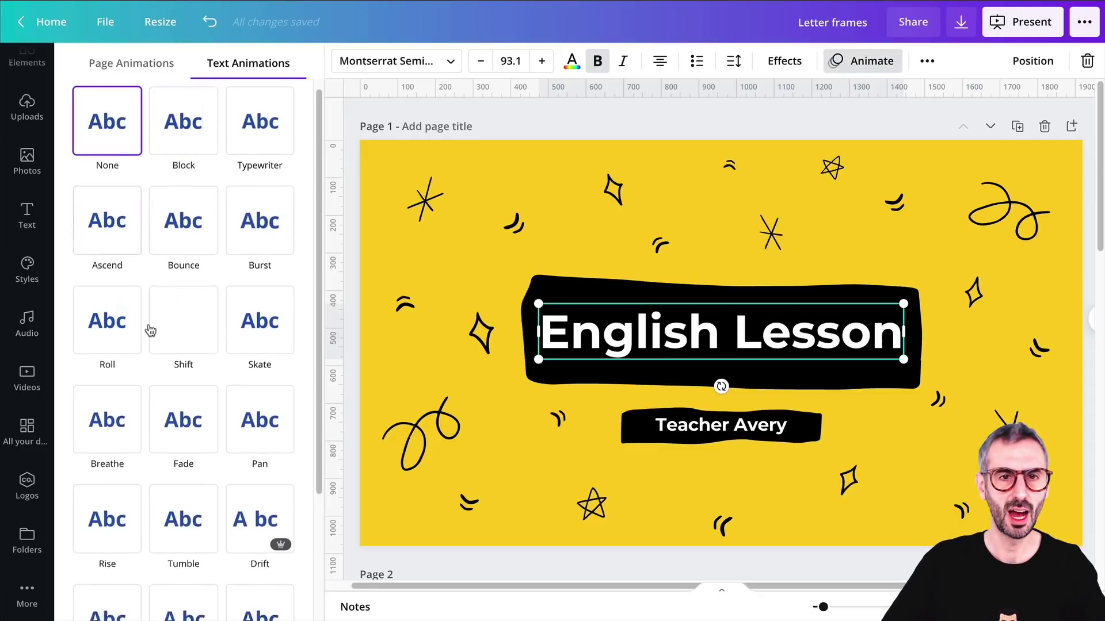
{"action": "scroll", "coordinate": [149, 334], "scroll_direction": "down", "scroll_amount": 3}
{"action": "scroll", "coordinate": [154, 328], "scroll_direction": "up", "scroll_amount": 3}
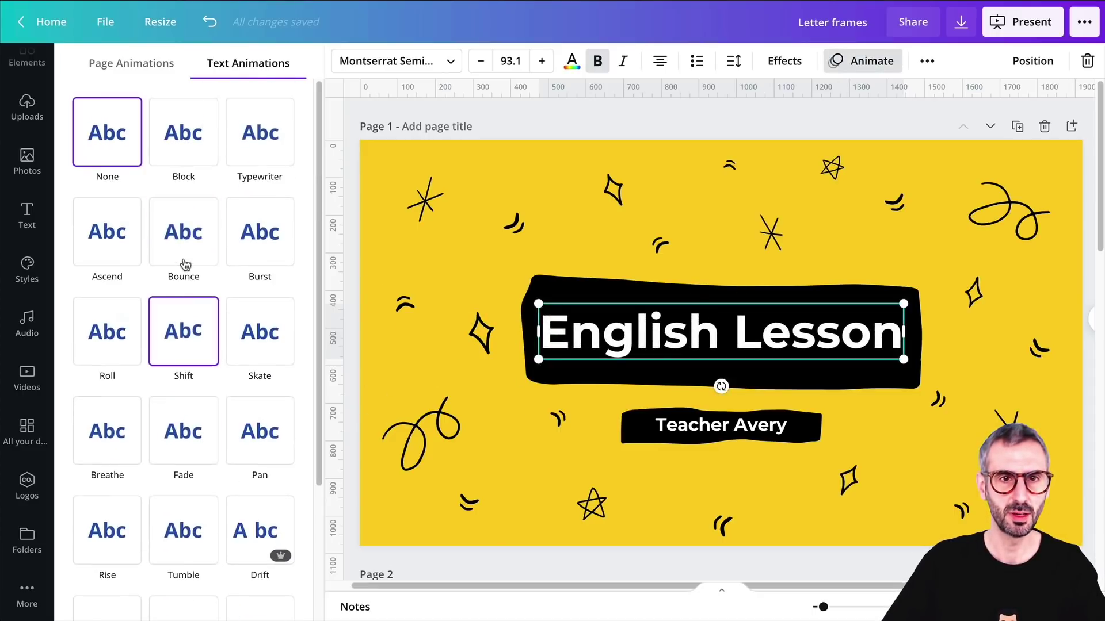
{"action": "scroll", "coordinate": [234, 575], "scroll_direction": "down", "scroll_amount": 3}
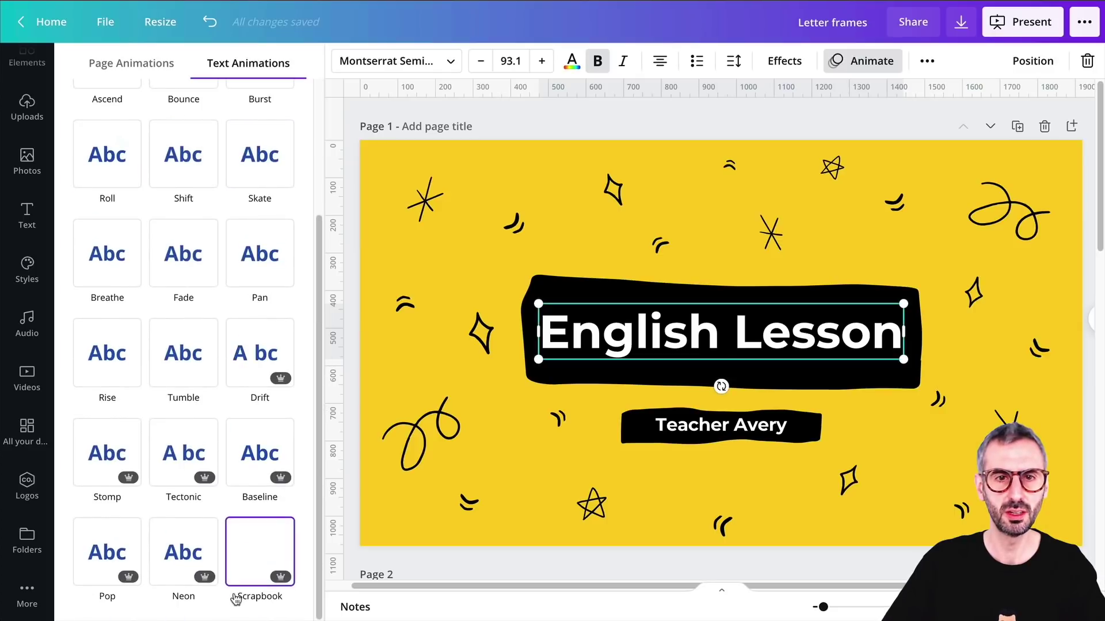
{"action": "scroll", "coordinate": [236, 570], "scroll_direction": "up", "scroll_amount": 3}
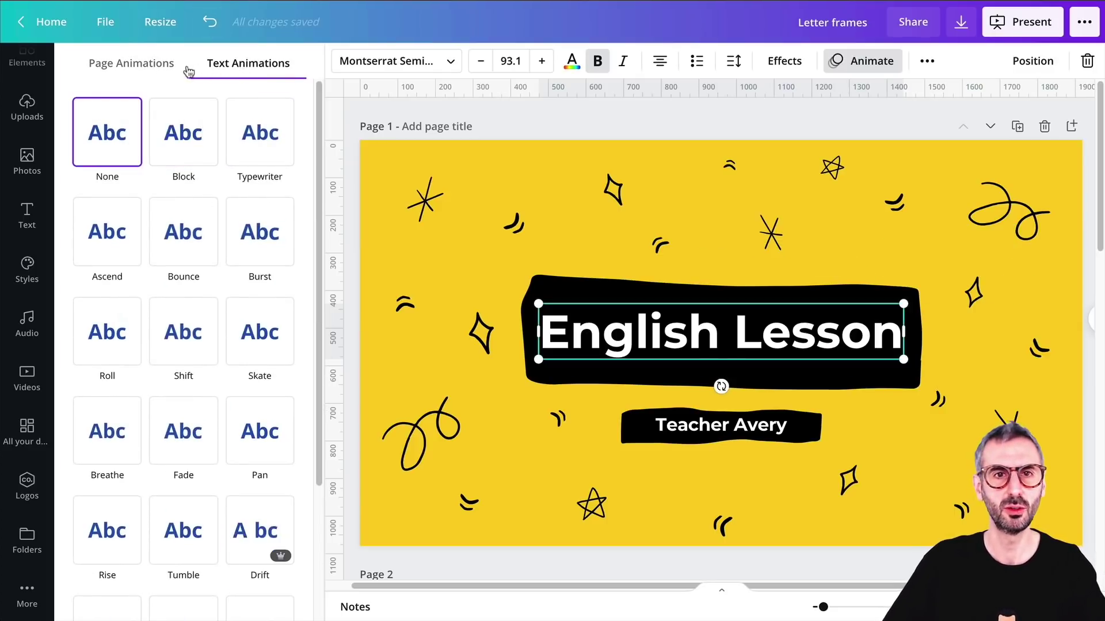
- Compare the page animations with the text animations offered for the selected "English Lesson" heading
{"action": "left_click", "coordinate": [121, 74]}
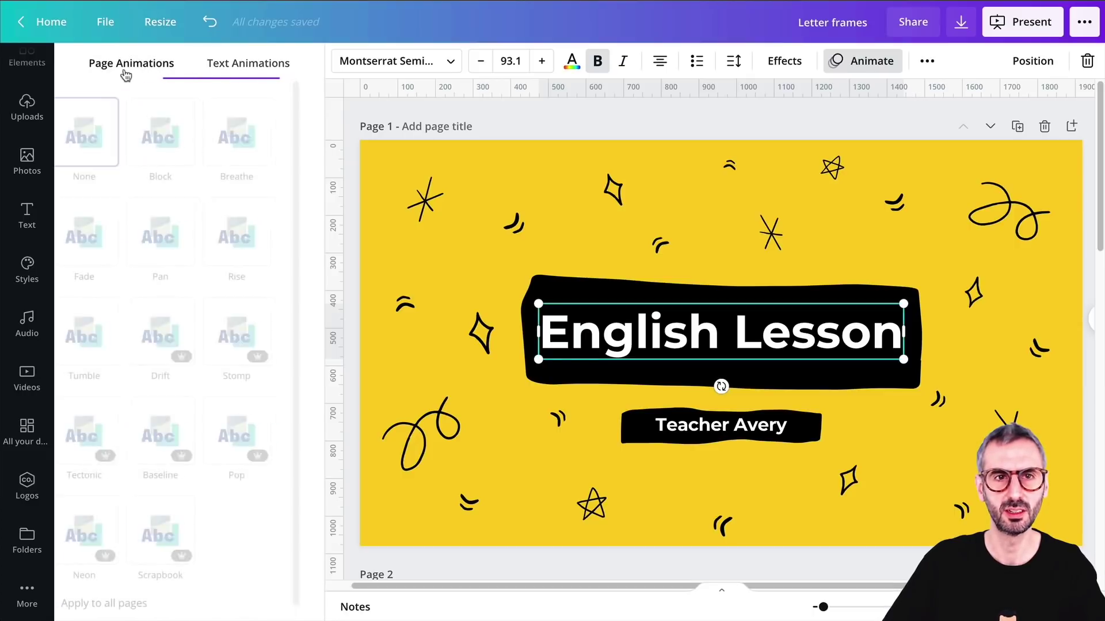
{"action": "left_click", "coordinate": [227, 64]}
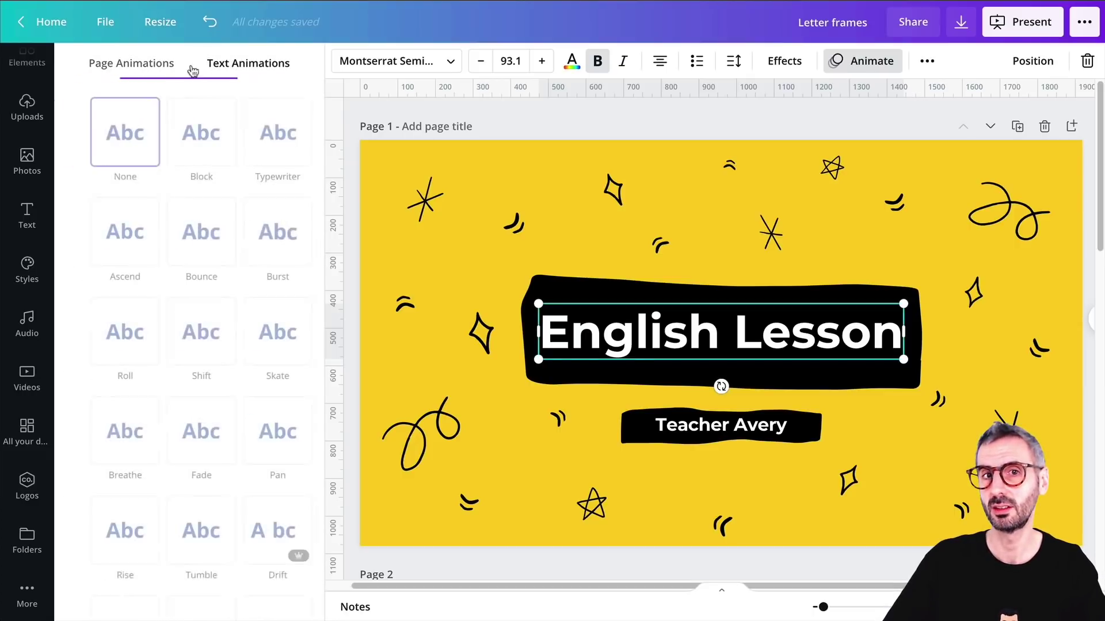
{"action": "left_click", "coordinate": [98, 69]}
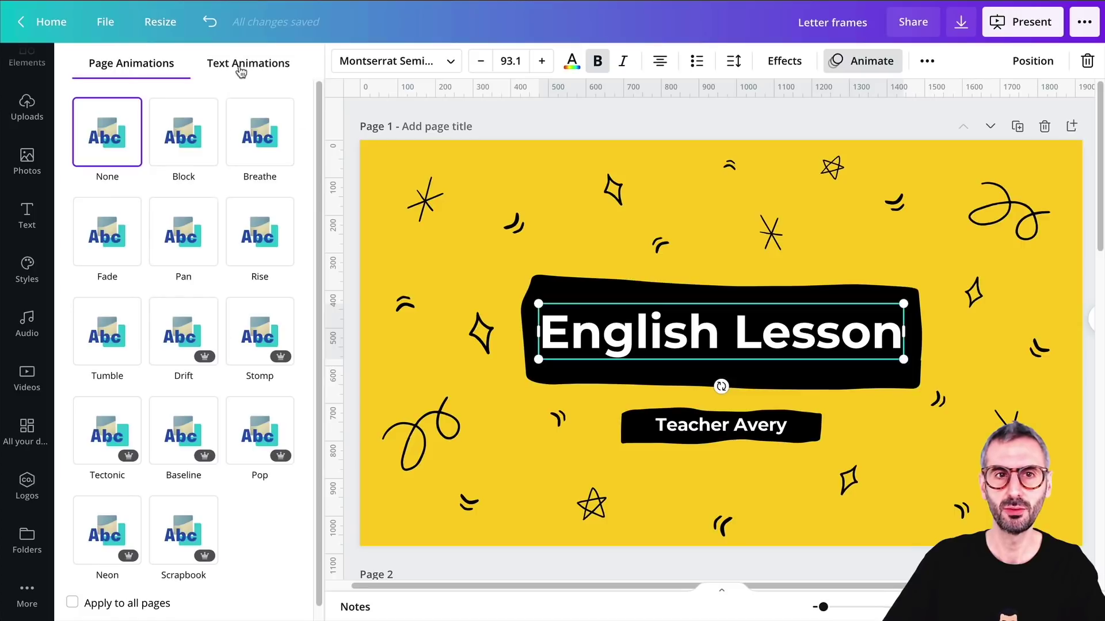
{"action": "left_click", "coordinate": [239, 66]}
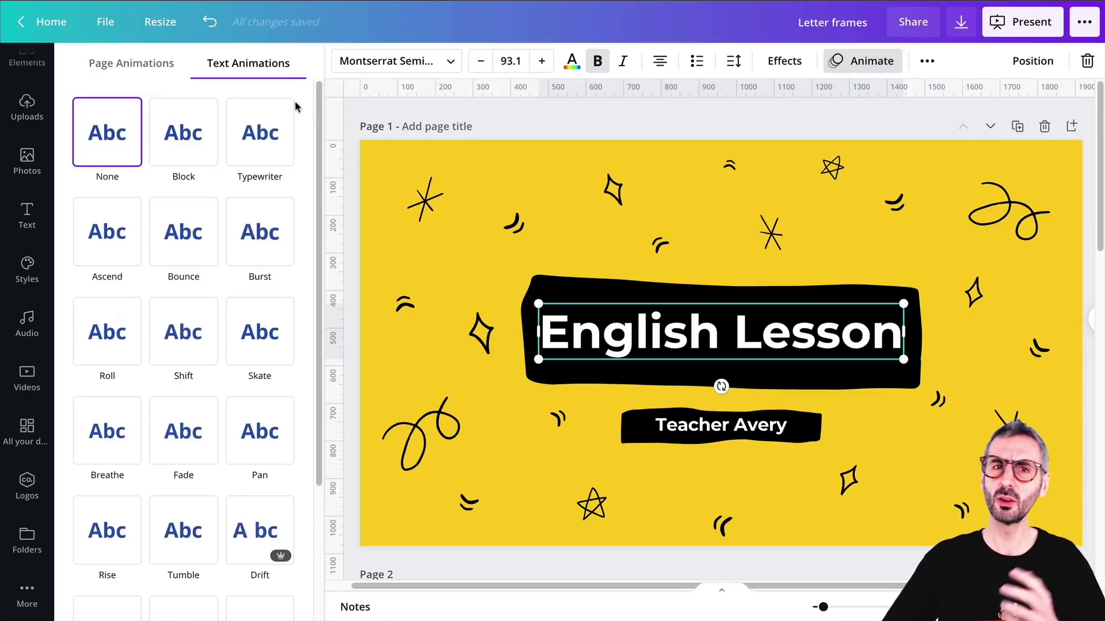
{"action": "left_click", "coordinate": [120, 68]}
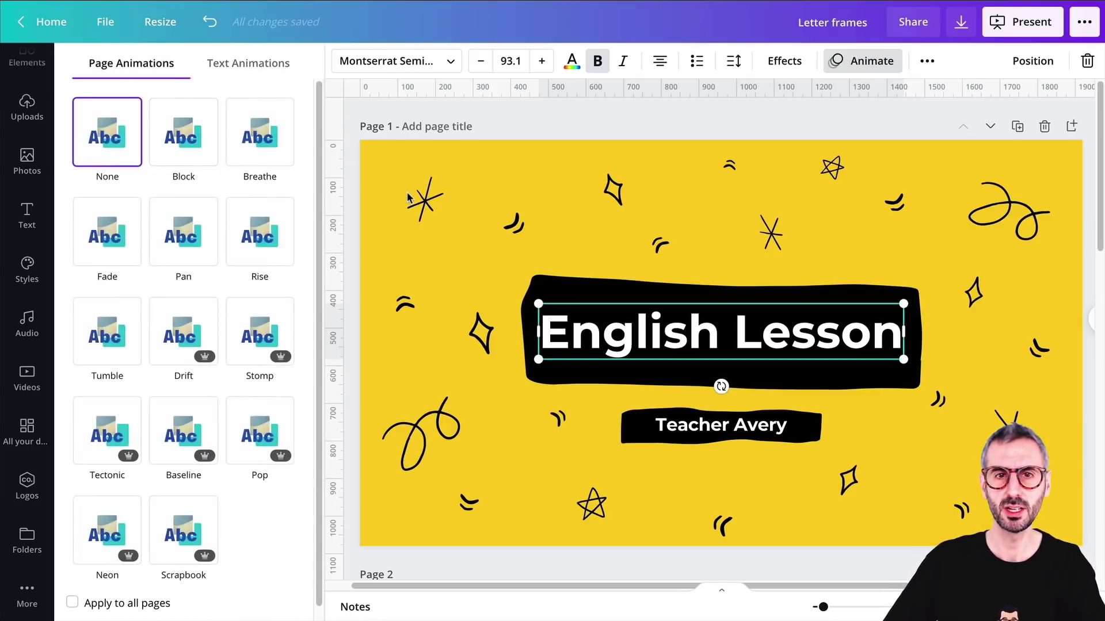
- Show the page animations for page 1's background and preview Block, Breathe and Rise on the whole page
{"action": "left_click", "coordinate": [396, 134]}
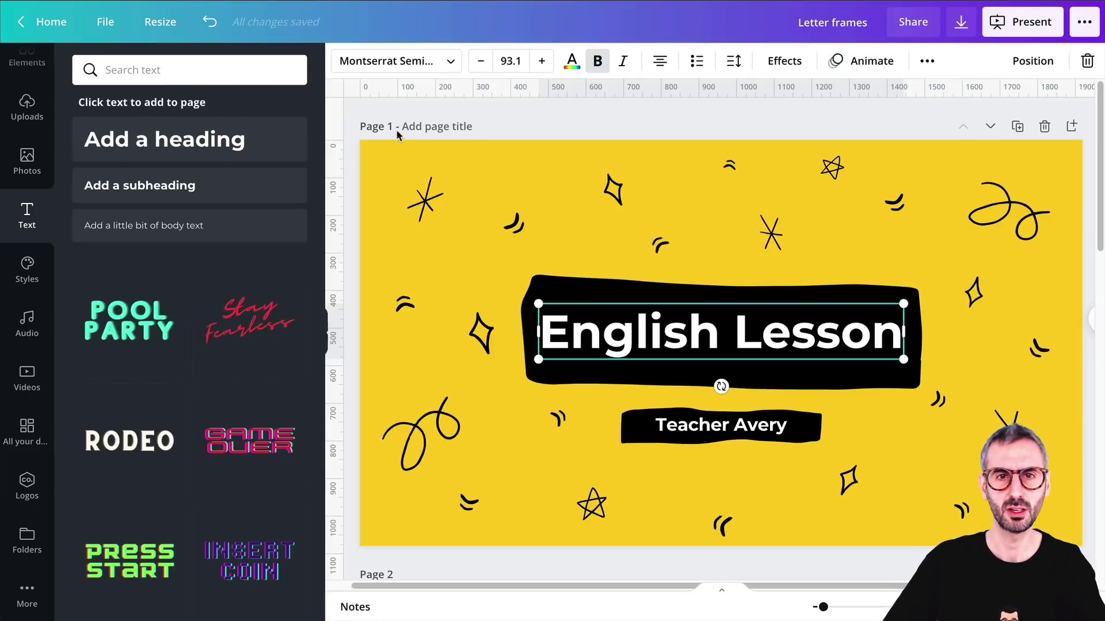
{"action": "left_click", "coordinate": [824, 239]}
{"action": "left_click", "coordinate": [415, 61]}
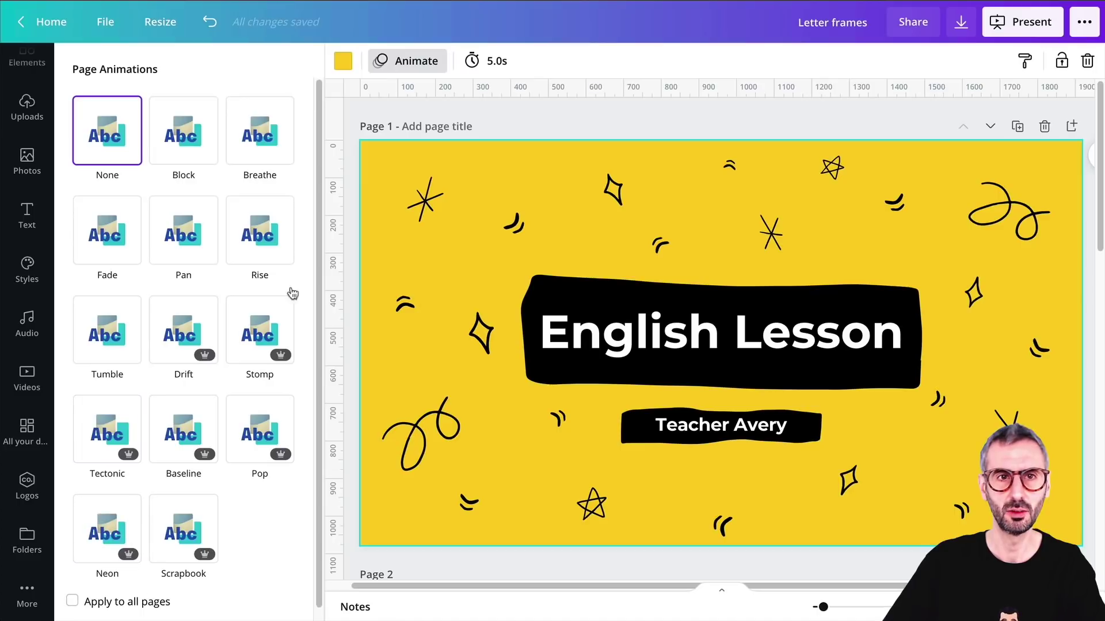
{"action": "left_click", "coordinate": [170, 156]}
{"action": "left_click", "coordinate": [260, 145]}
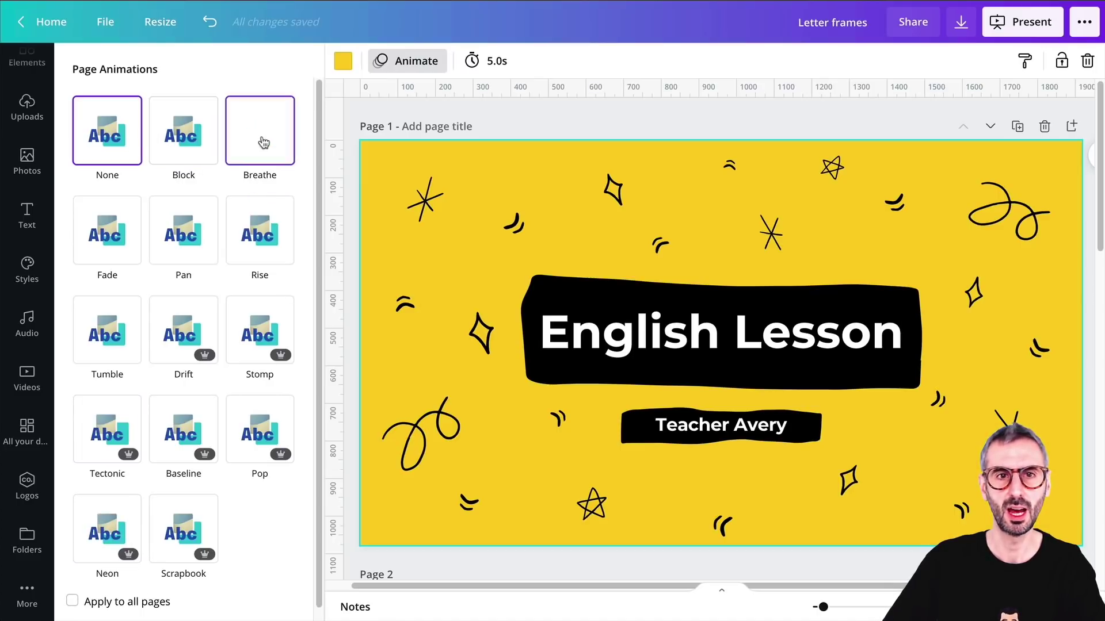
{"action": "left_click", "coordinate": [257, 236]}
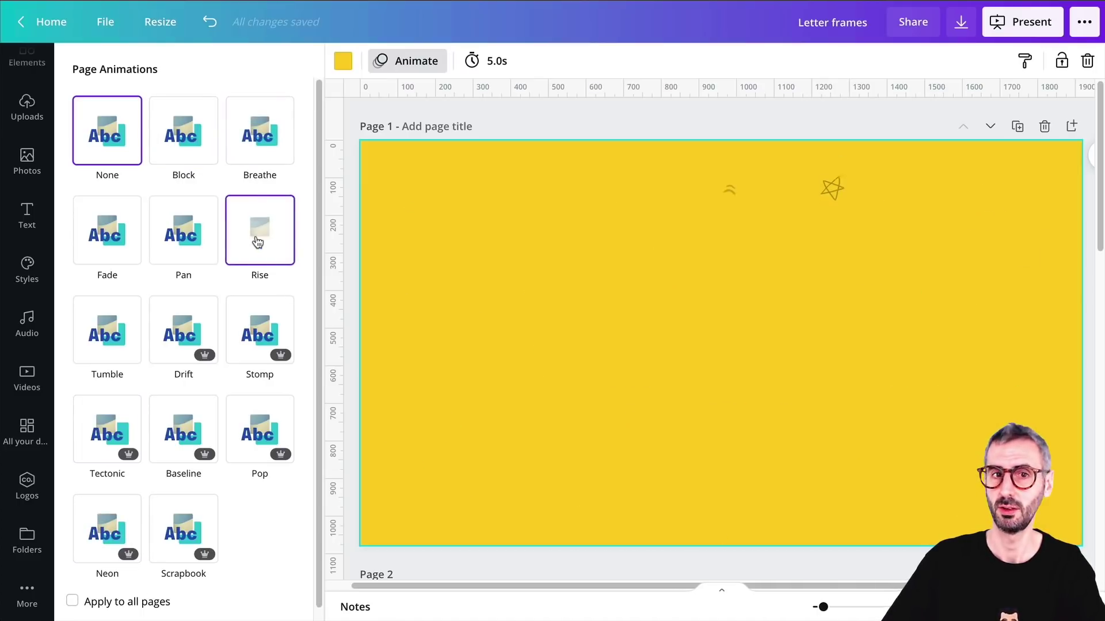
- Reselect the "English Lesson" heading and bring up its text animations, checking the page animations as well
{"action": "left_click", "coordinate": [683, 322]}
{"action": "left_click", "coordinate": [684, 305]}
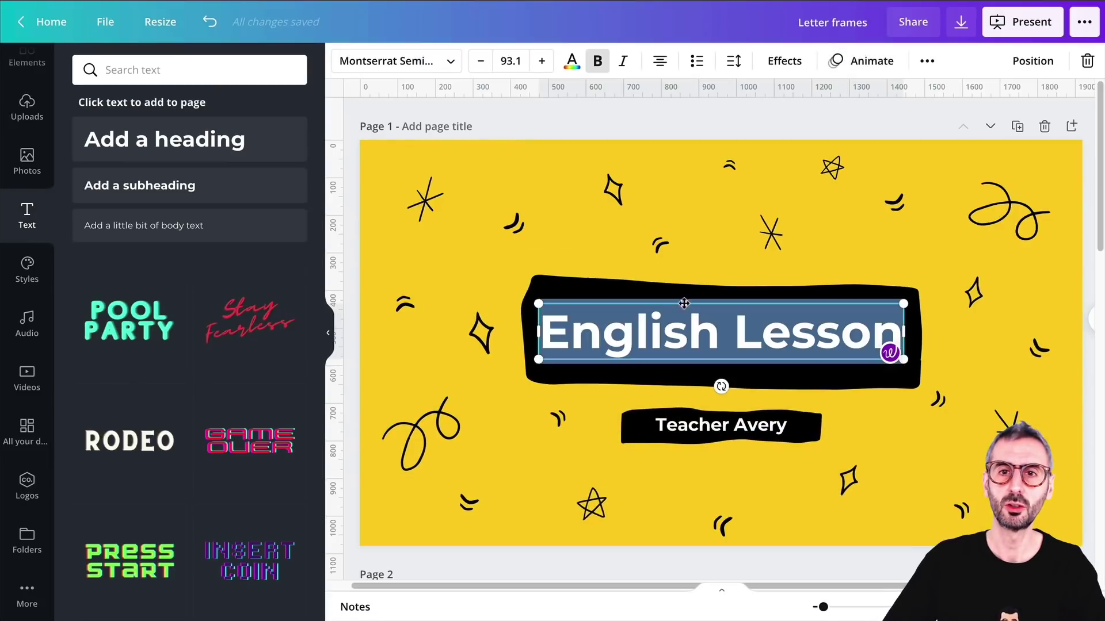
{"action": "left_click", "coordinate": [687, 266]}
{"action": "left_click", "coordinate": [693, 329]}
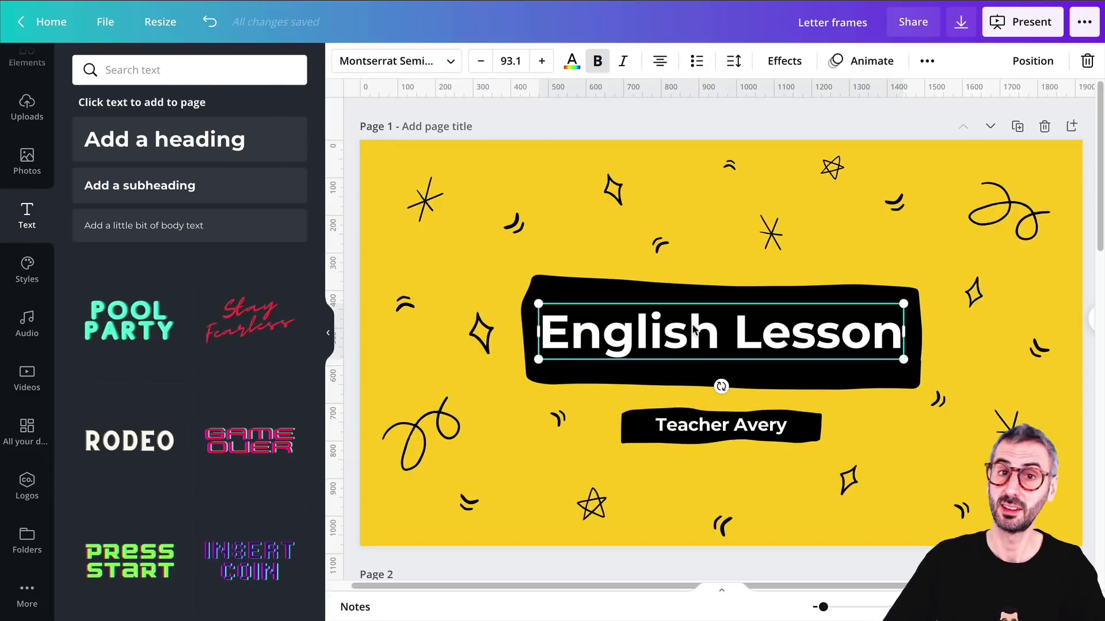
{"action": "left_click", "coordinate": [861, 61]}
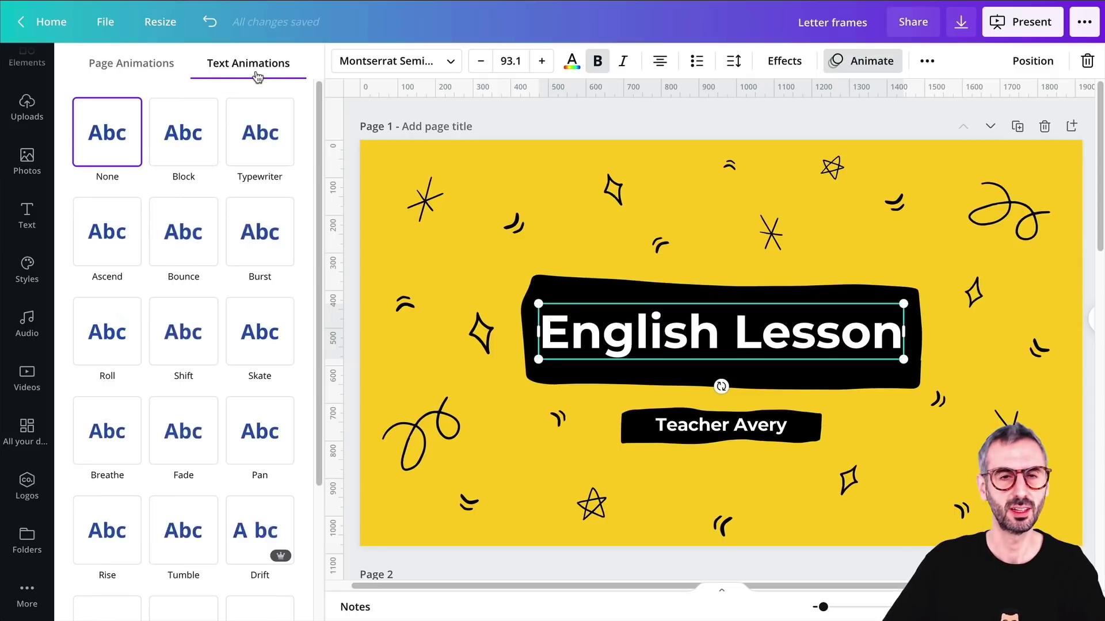
{"action": "left_click", "coordinate": [154, 65]}
{"action": "left_click", "coordinate": [236, 63]}
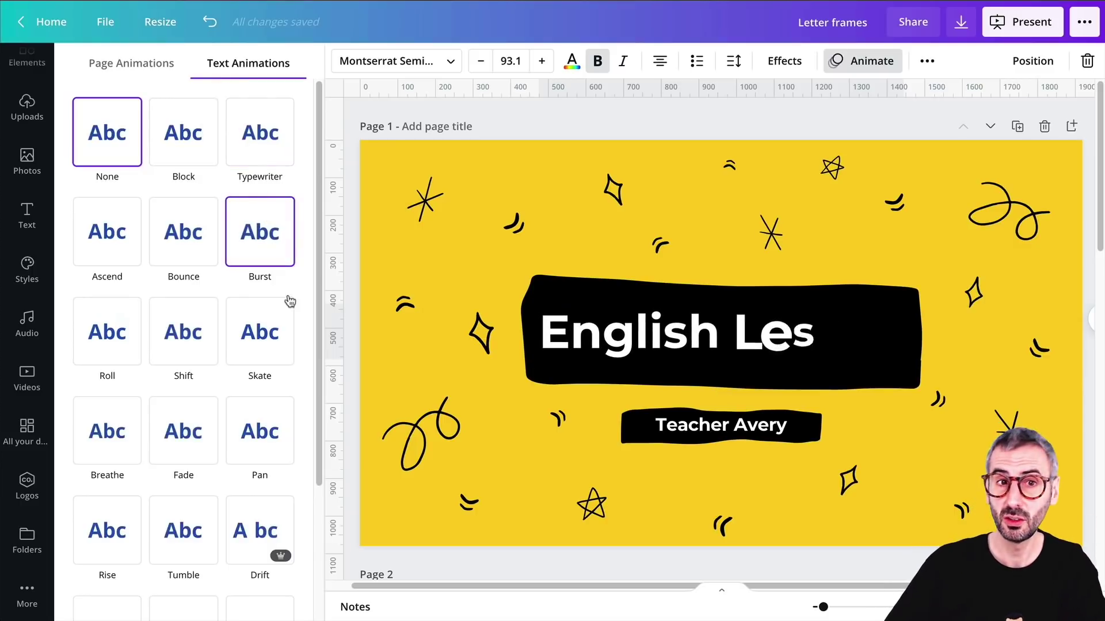
- Look through the full list of text animations, previewing Burst, Drift and Stomp on the heading
{"action": "scroll", "coordinate": [276, 231], "scroll_direction": "down", "scroll_amount": 1}
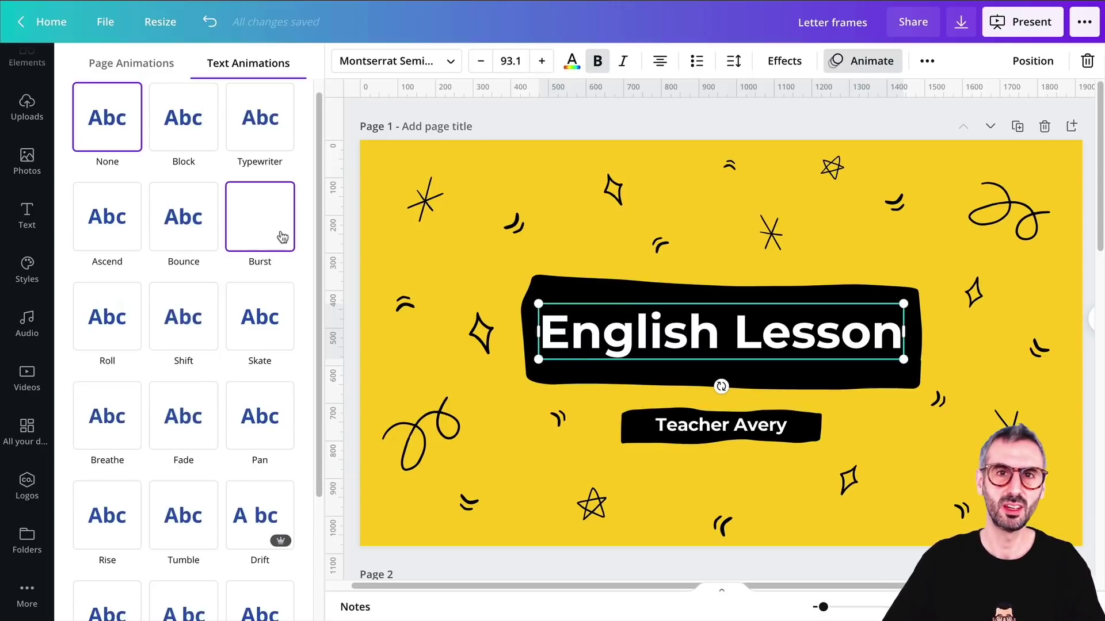
{"action": "scroll", "coordinate": [284, 370], "scroll_direction": "down", "scroll_amount": 3}
{"action": "scroll", "coordinate": [284, 365], "scroll_direction": "up", "scroll_amount": 3}
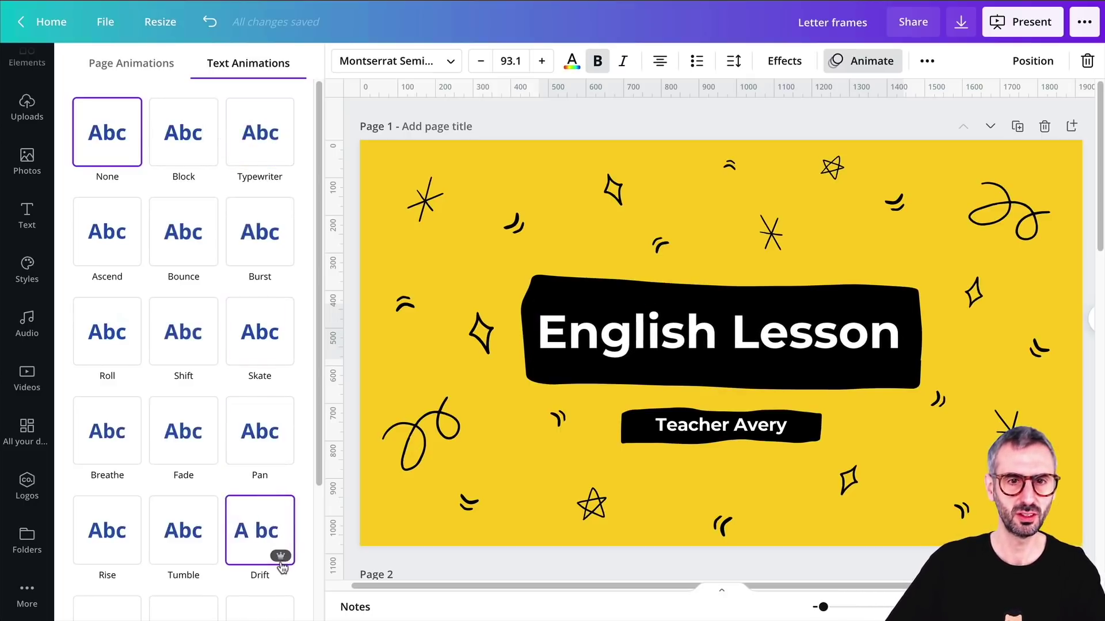
{"action": "scroll", "coordinate": [208, 553], "scroll_direction": "down", "scroll_amount": 3}
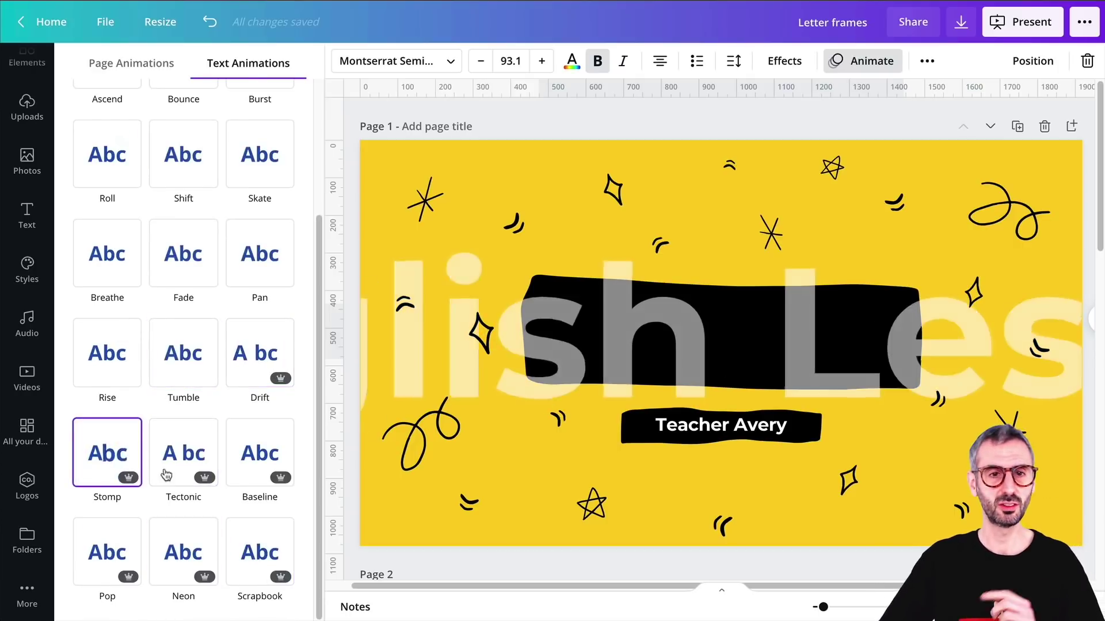
- Preview the Drift, Tectonic, Baseline, Pop, Neon and Scrapbook text animations on the "English Lesson" heading
{"action": "left_click", "coordinate": [278, 391]}
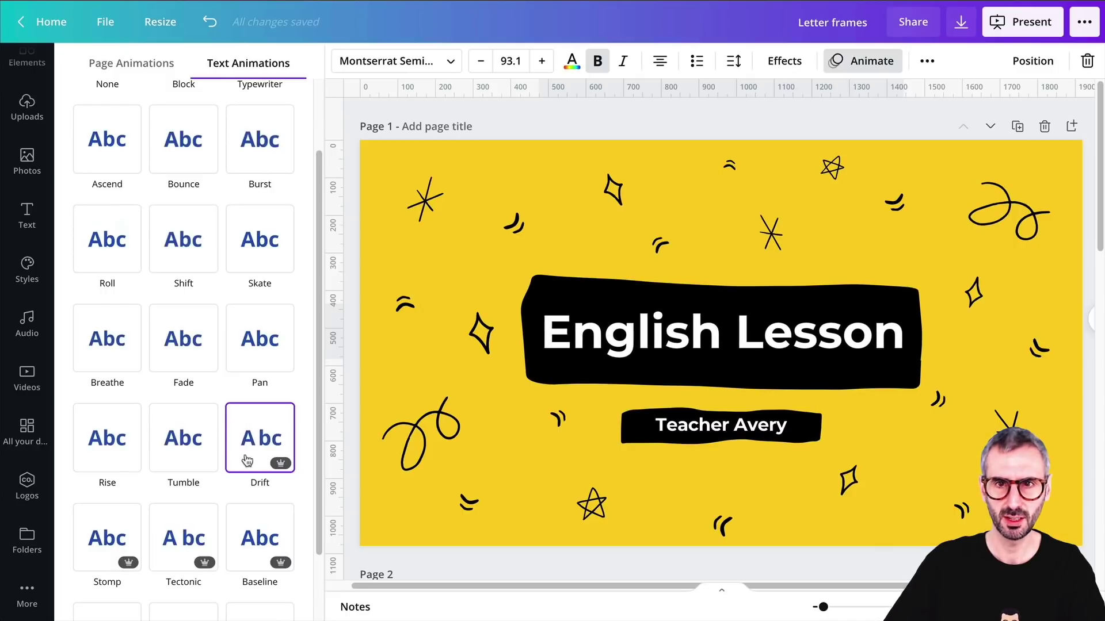
{"action": "scroll", "coordinate": [196, 483], "scroll_direction": "down", "scroll_amount": 3}
{"action": "left_click", "coordinate": [167, 507]}
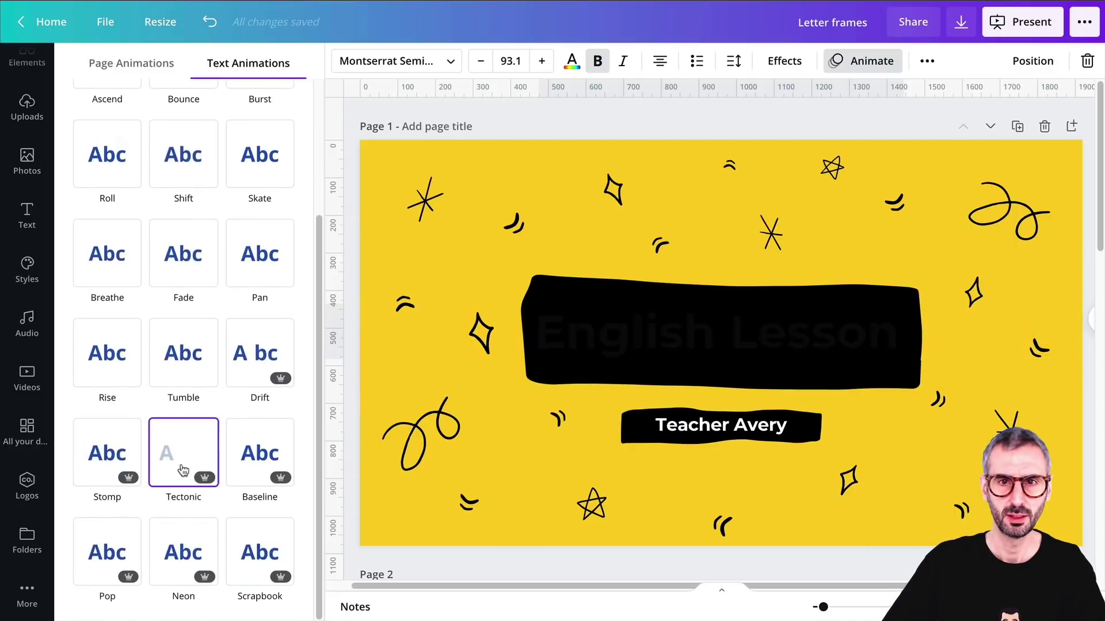
{"action": "left_click", "coordinate": [249, 467]}
{"action": "left_click", "coordinate": [101, 561]}
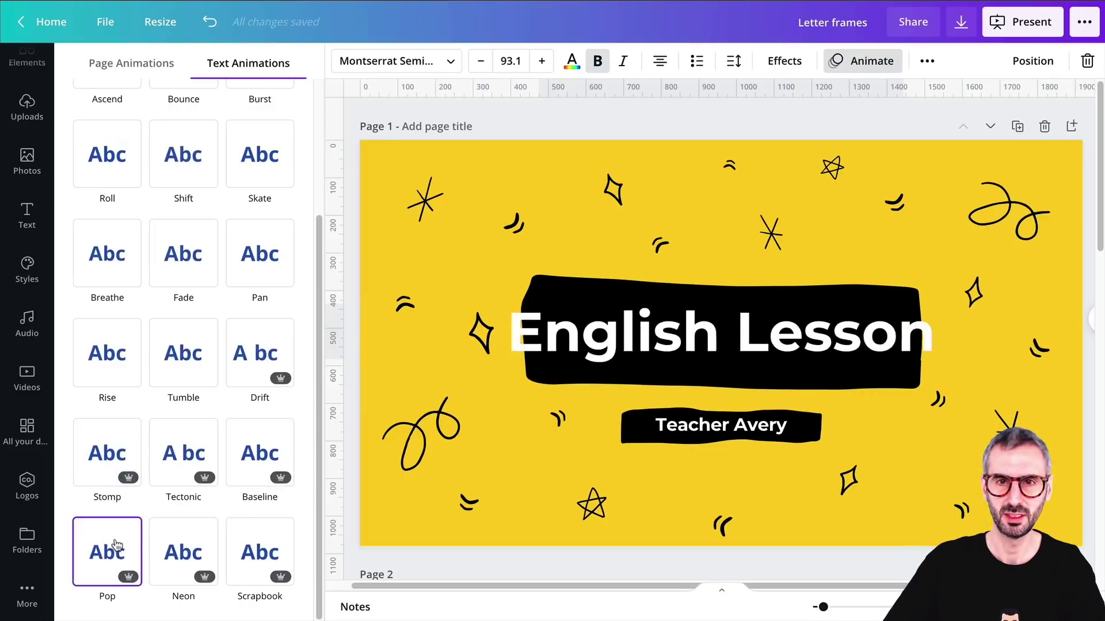
{"action": "left_click", "coordinate": [196, 538]}
{"action": "left_click", "coordinate": [275, 537]}
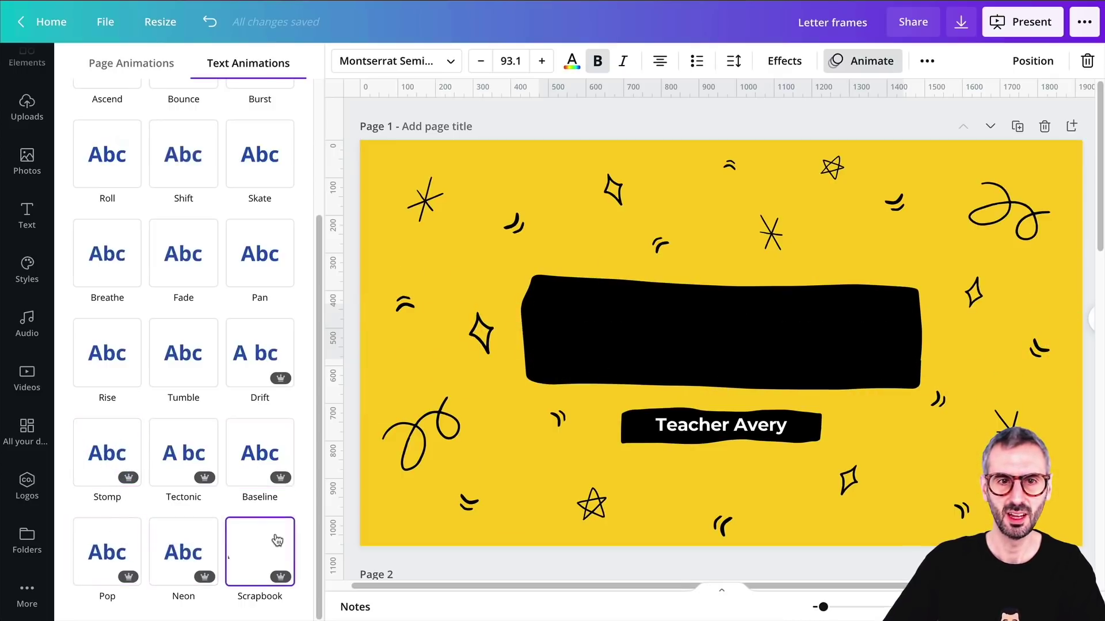
{"action": "left_click", "coordinate": [291, 501]}
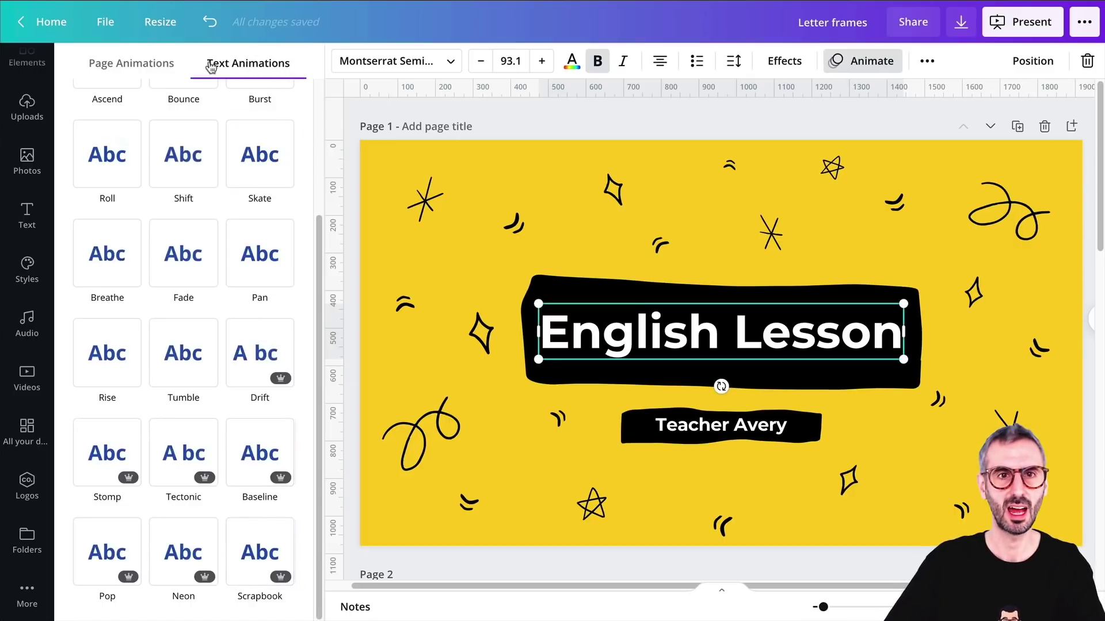
- Reopen the text animations for the "English Lesson" heading and preview the Breathe animation
{"action": "left_click", "coordinate": [594, 219]}
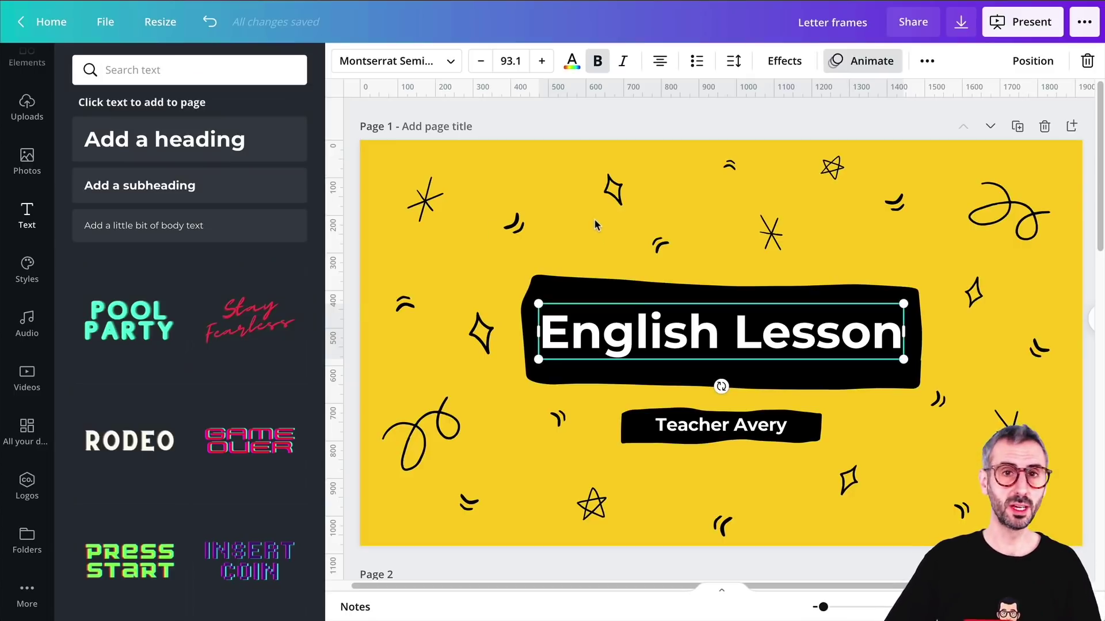
{"action": "left_click", "coordinate": [690, 348]}
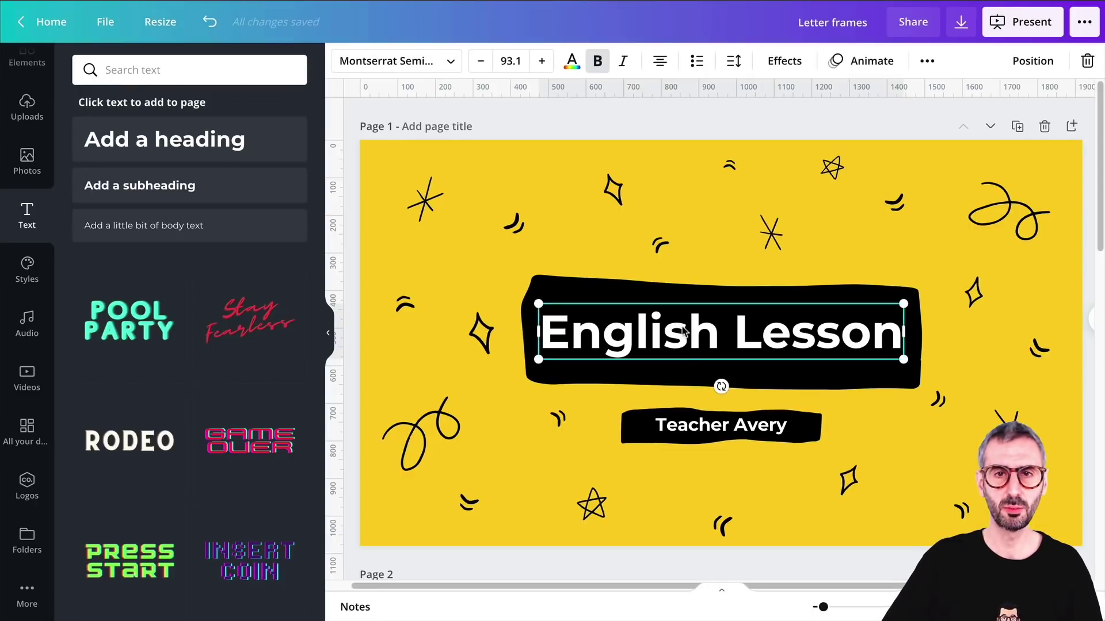
{"action": "left_click", "coordinate": [862, 61]}
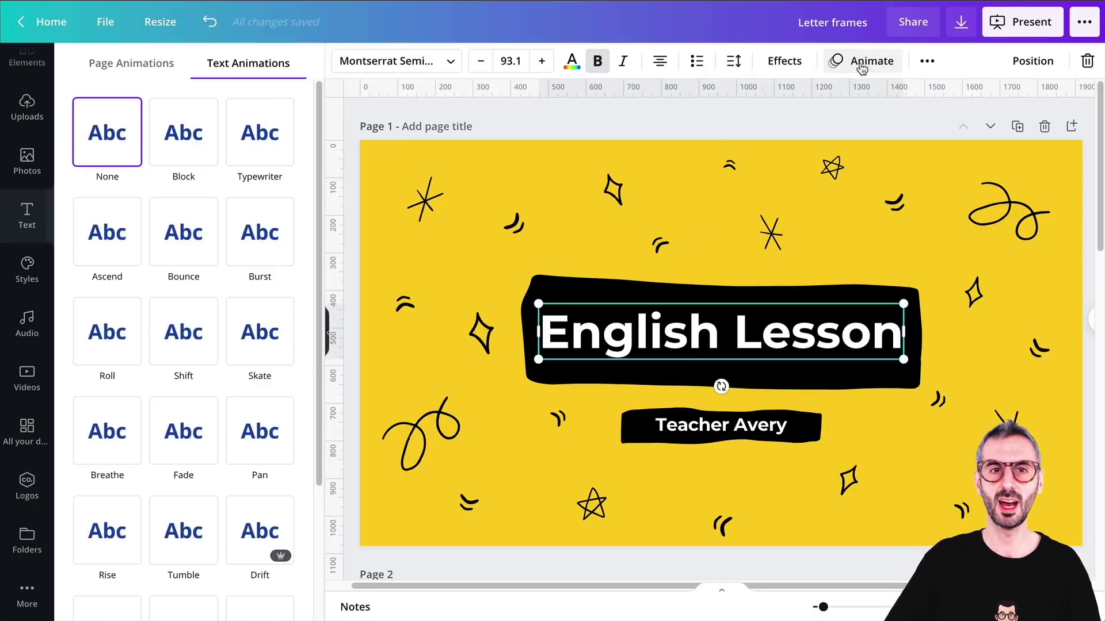
{"action": "scroll", "coordinate": [125, 481], "scroll_direction": "down", "scroll_amount": 3}
{"action": "scroll", "coordinate": [126, 488], "scroll_direction": "up", "scroll_amount": 3}
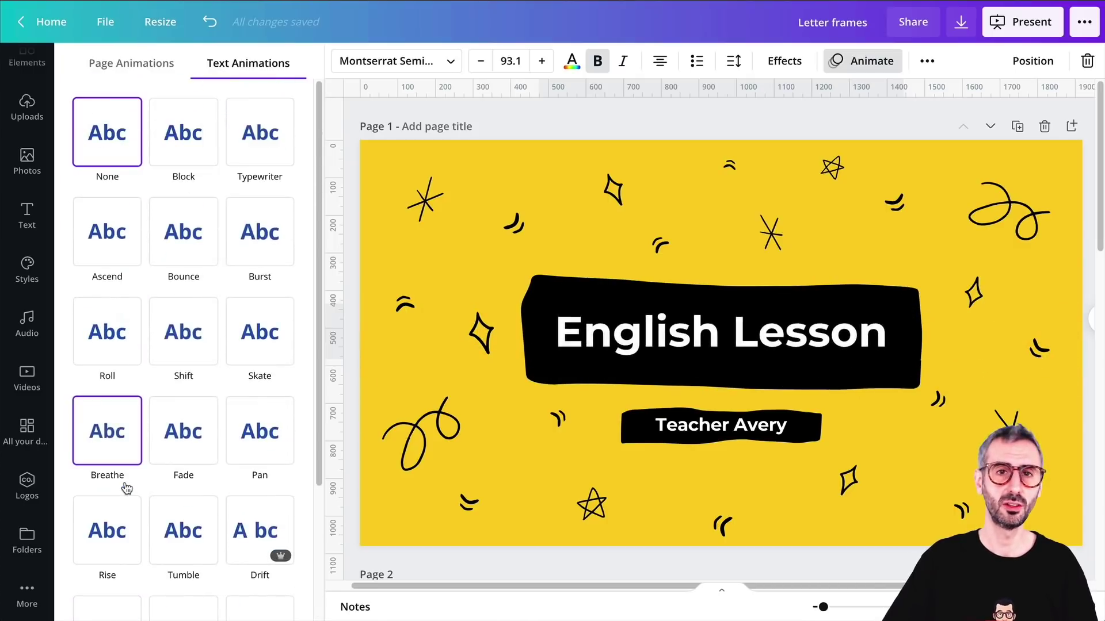
{"action": "left_click", "coordinate": [126, 487]}
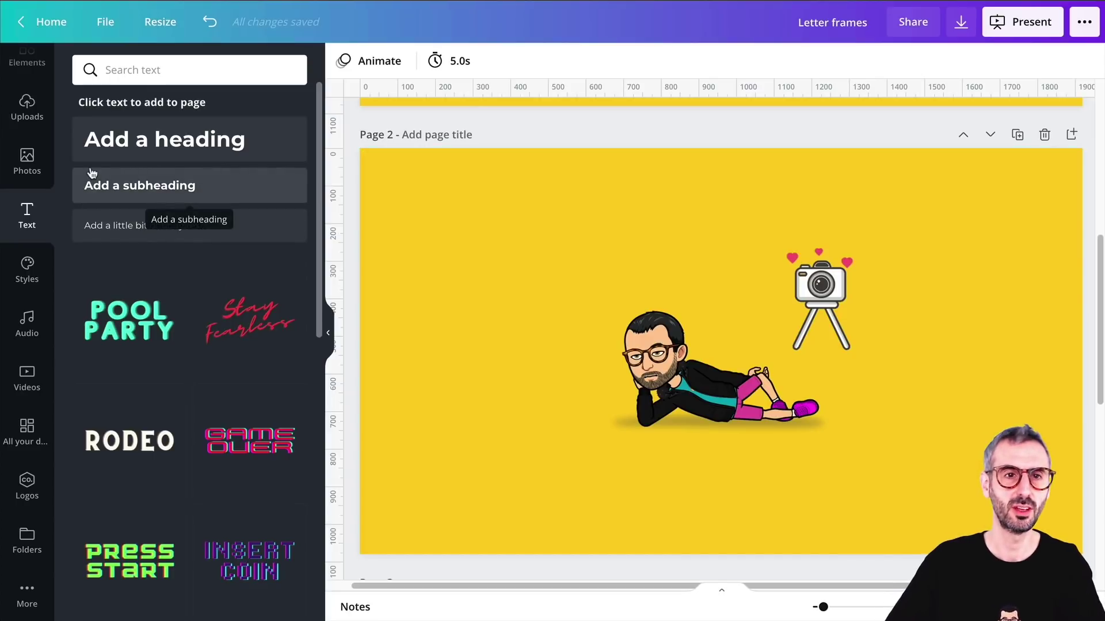
- Open the self-recording setup from the uploaded media
{"action": "scroll", "coordinate": [28, 231], "scroll_direction": "up", "scroll_amount": 2}
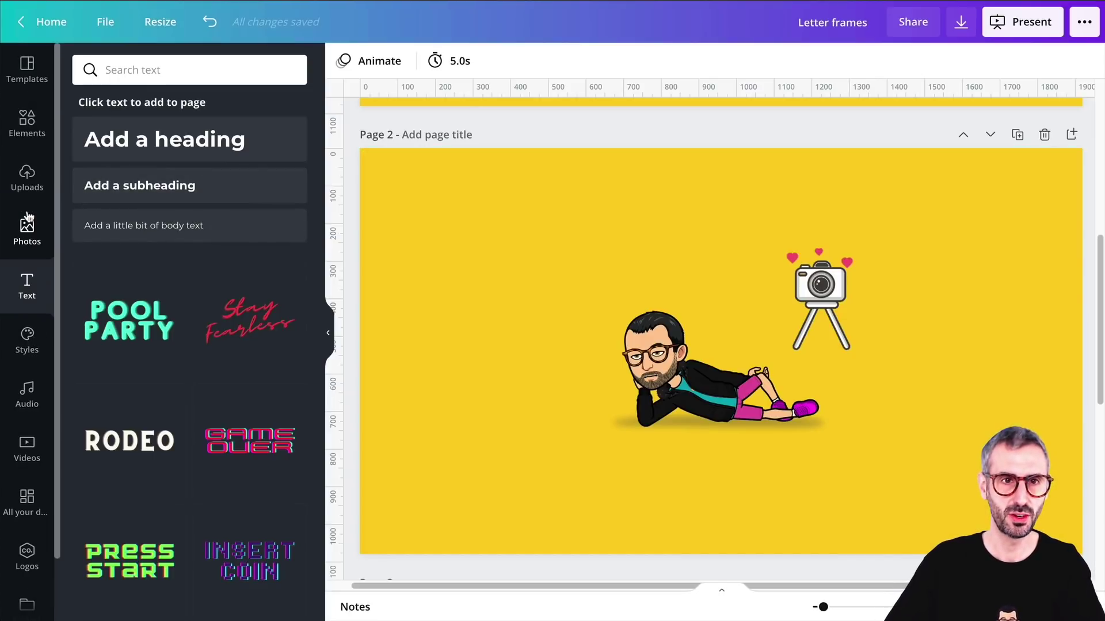
{"action": "left_click", "coordinate": [27, 178]}
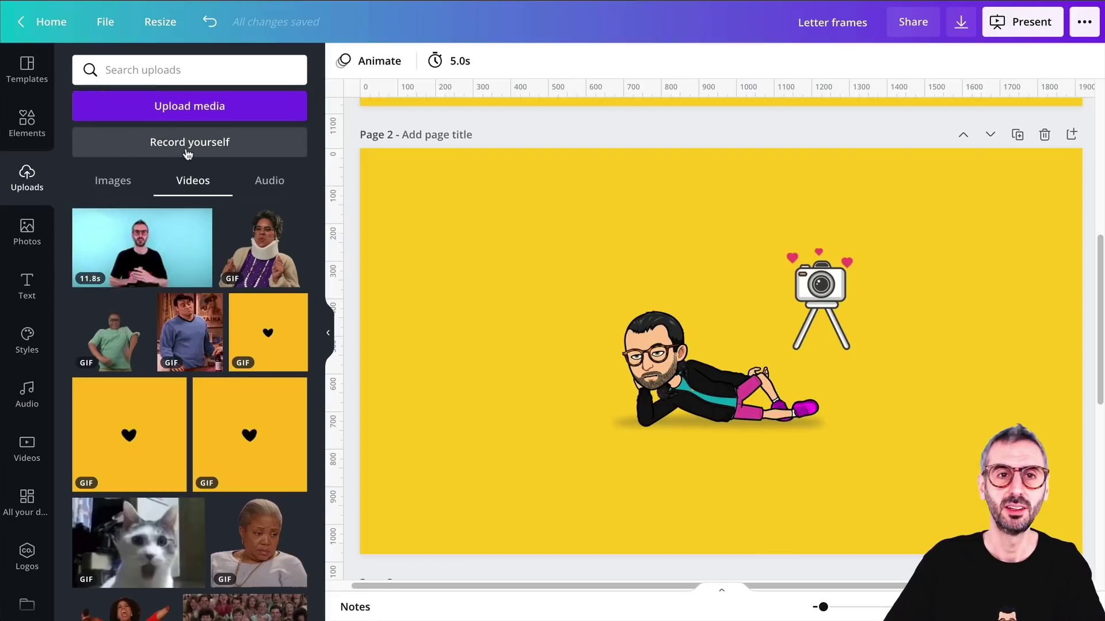
{"action": "left_click", "coordinate": [242, 148]}
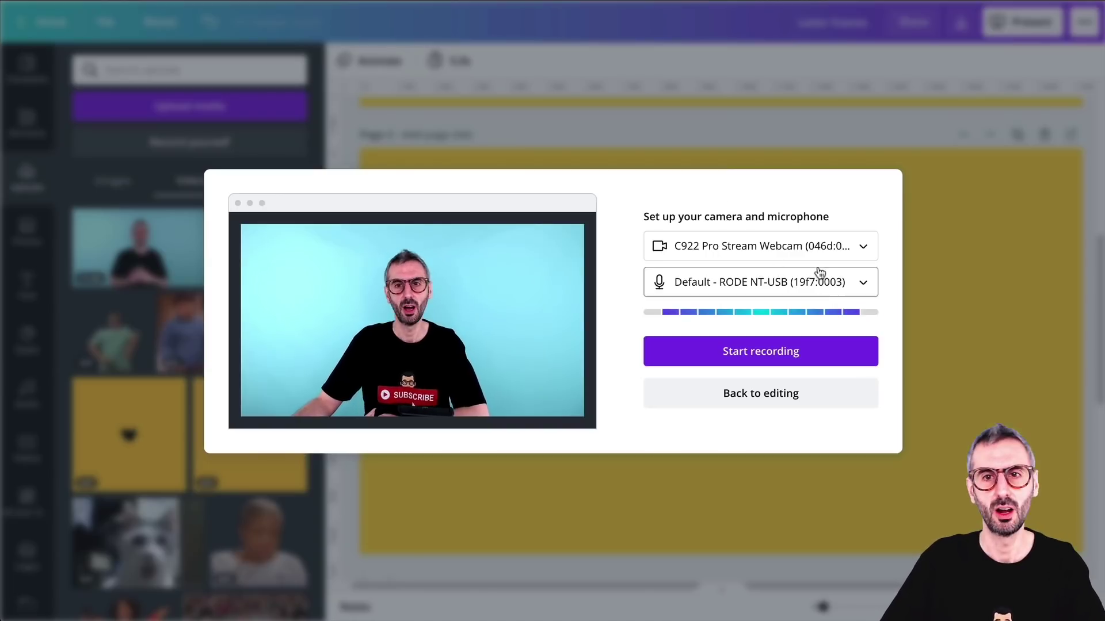
- Try the FaceTime HD Camera, switch back to the C922 Pro Stream Webcam and look through the microphone choices
{"action": "left_click", "coordinate": [862, 251]}
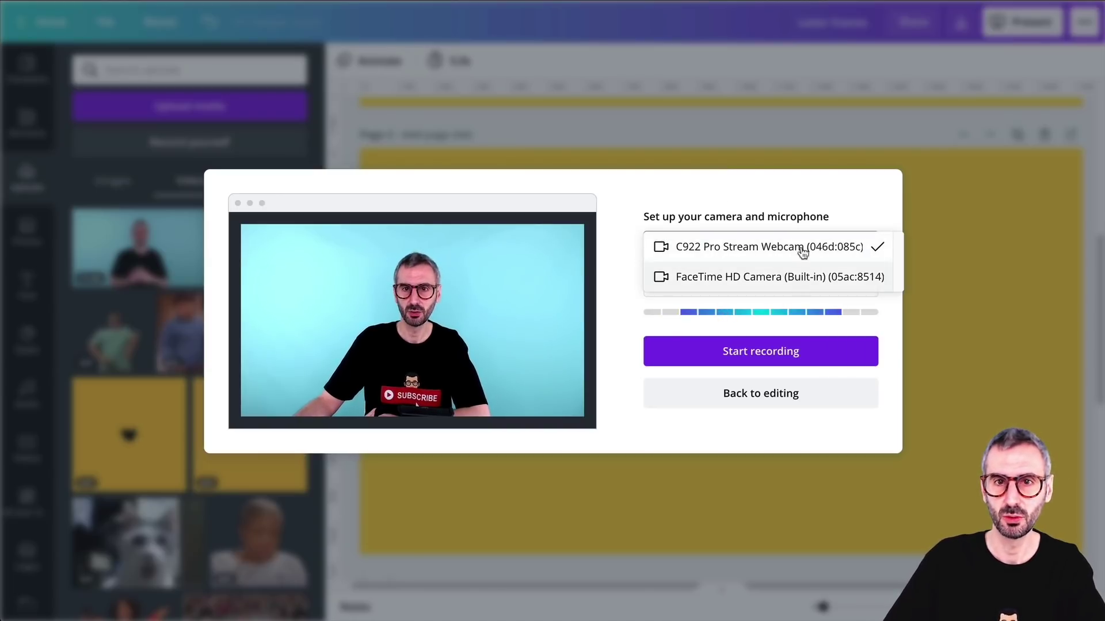
{"action": "left_click", "coordinate": [739, 279]}
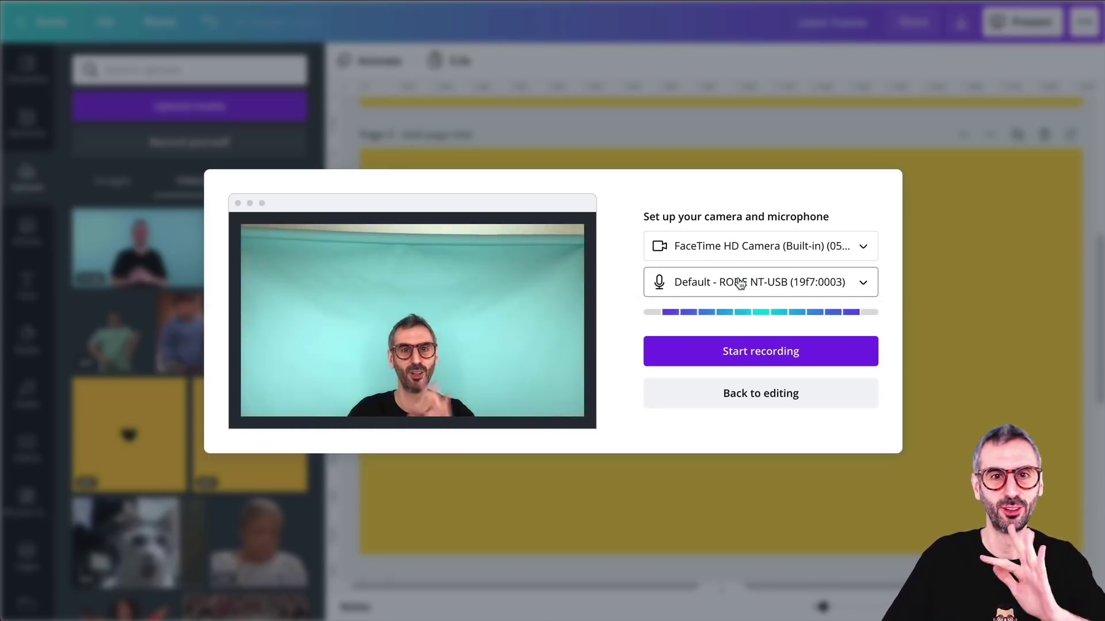
{"action": "left_click", "coordinate": [744, 248]}
{"action": "left_click", "coordinate": [765, 222]}
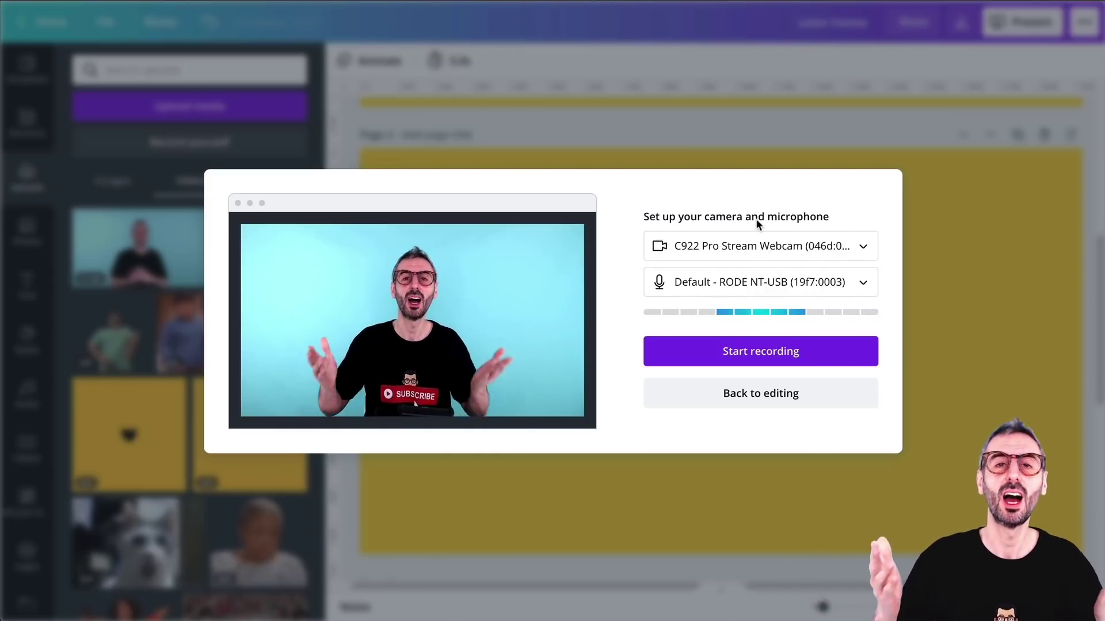
{"action": "left_click", "coordinate": [866, 282]}
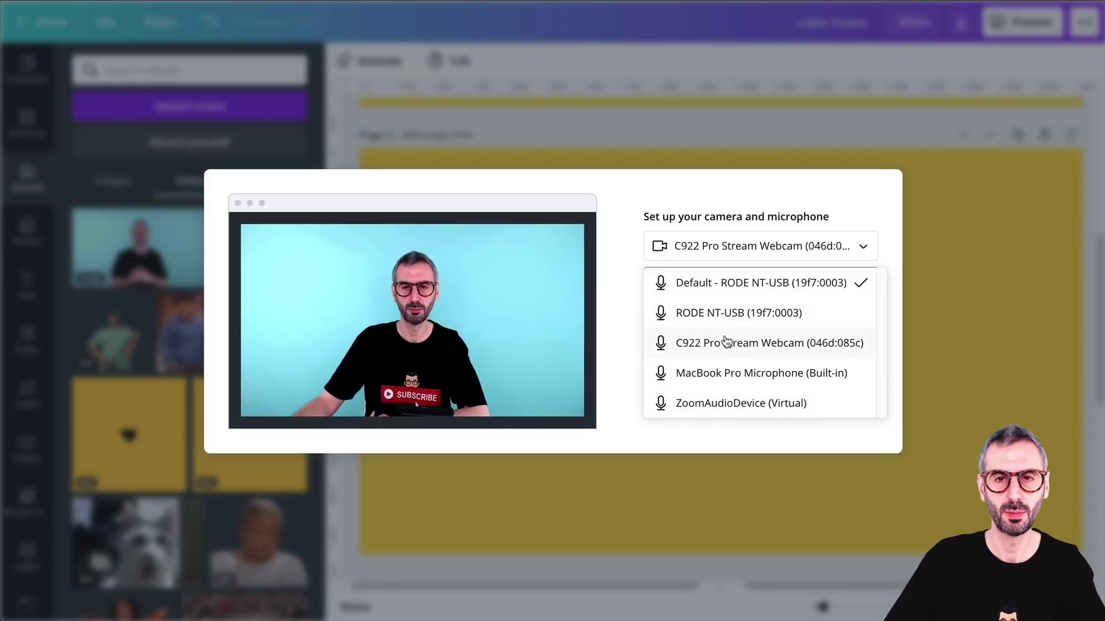
{"action": "left_click", "coordinate": [862, 213]}
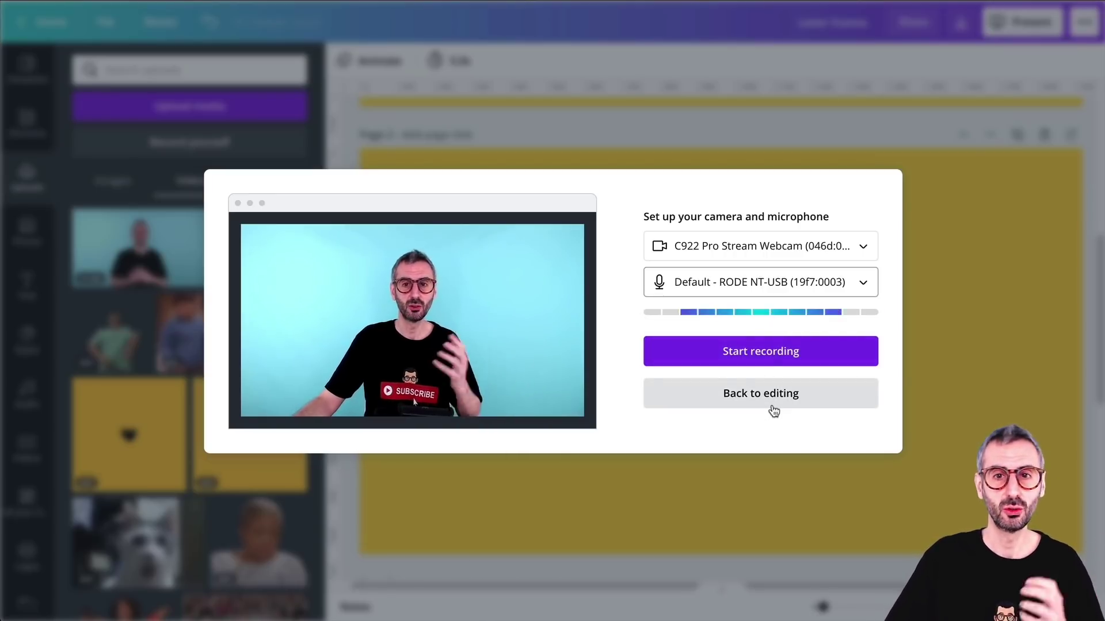
- Record a webcam clip, save it onto page 2 and pause its playback
{"action": "left_click", "coordinate": [767, 352]}
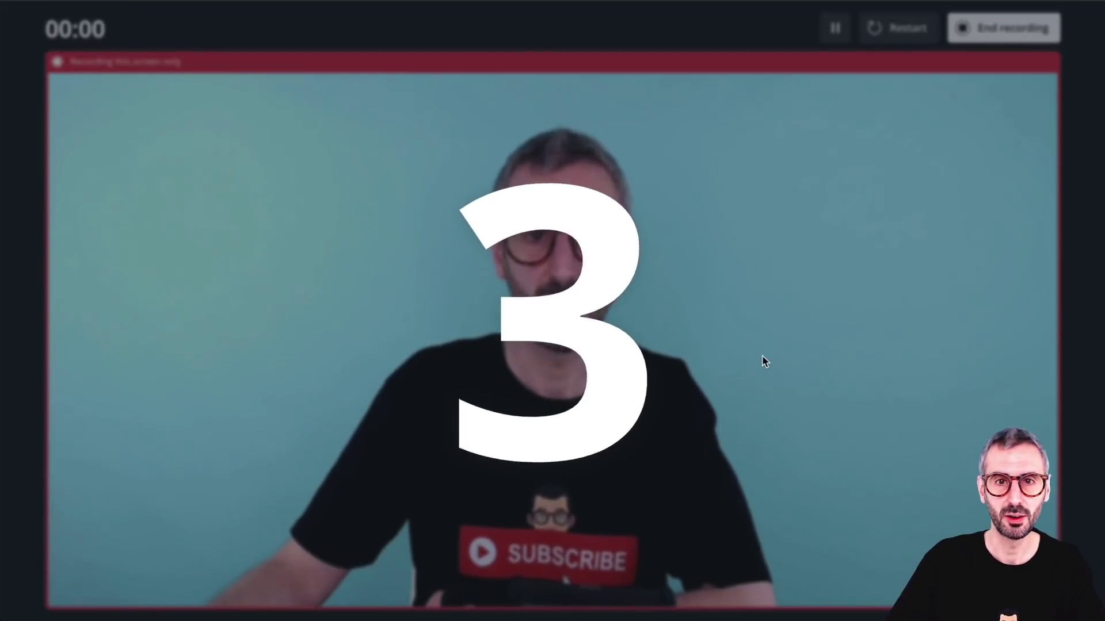
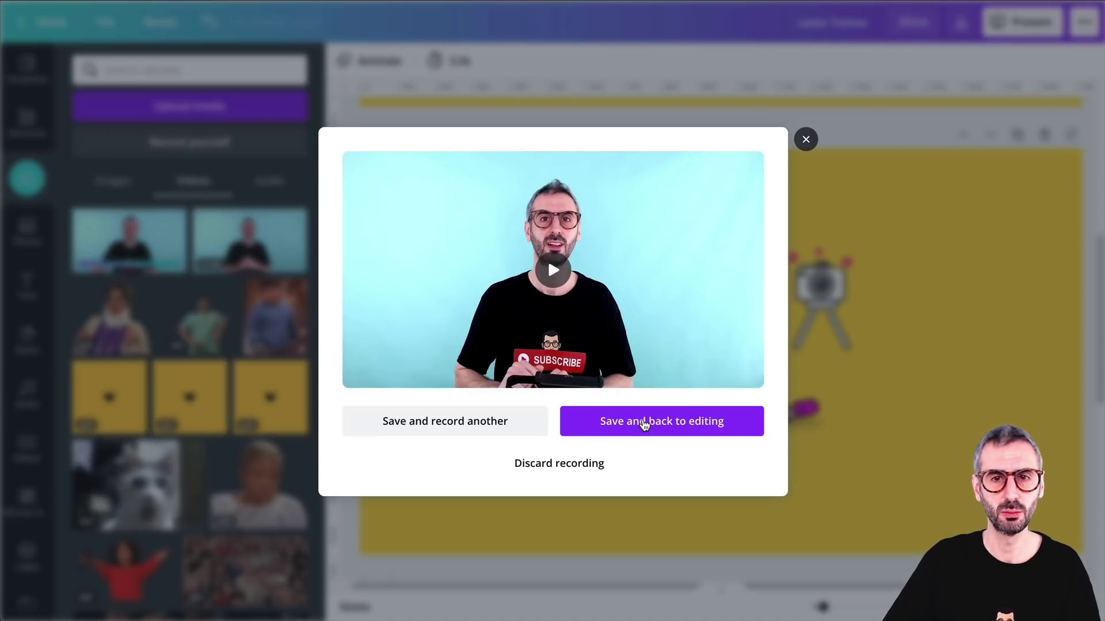
{"action": "left_click", "coordinate": [643, 425]}
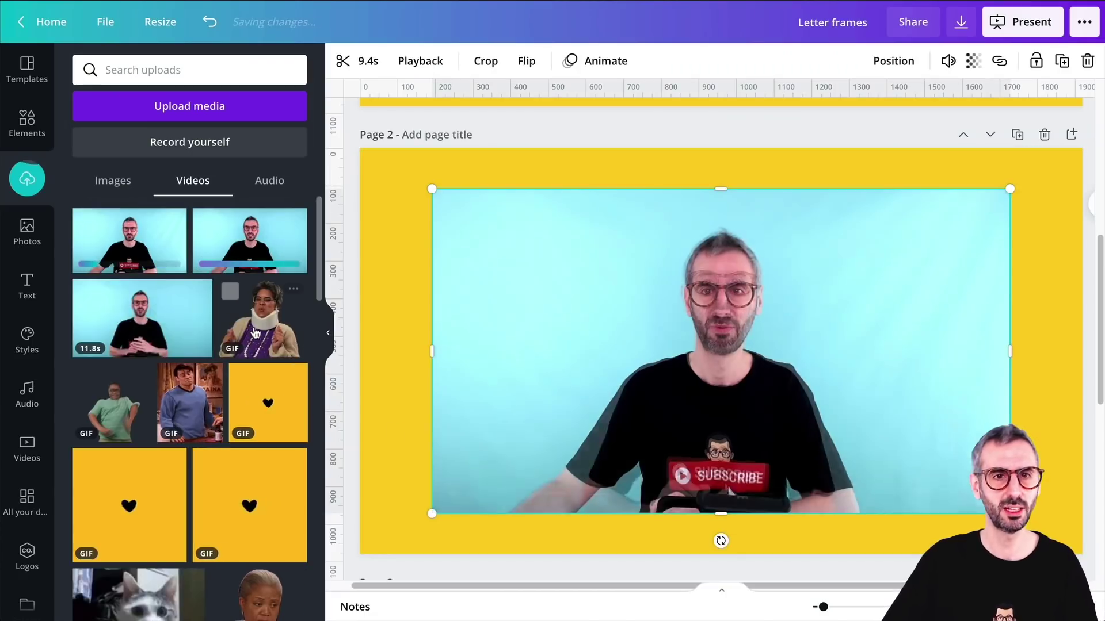
{"action": "mouse_move", "coordinate": [252, 236]}
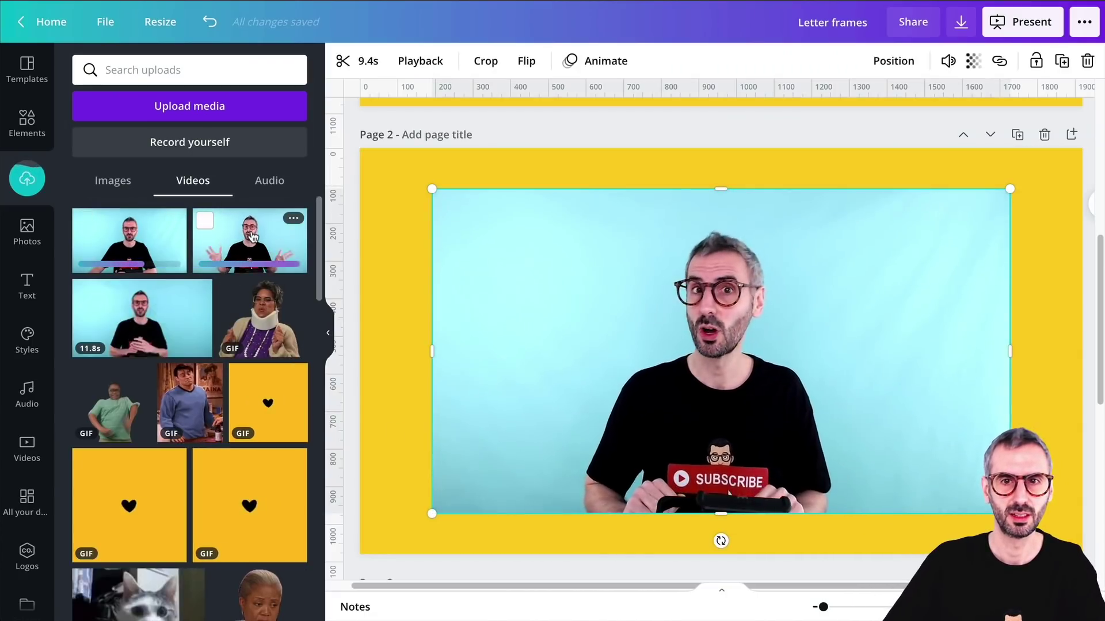
{"action": "mouse_move", "coordinate": [491, 437]}
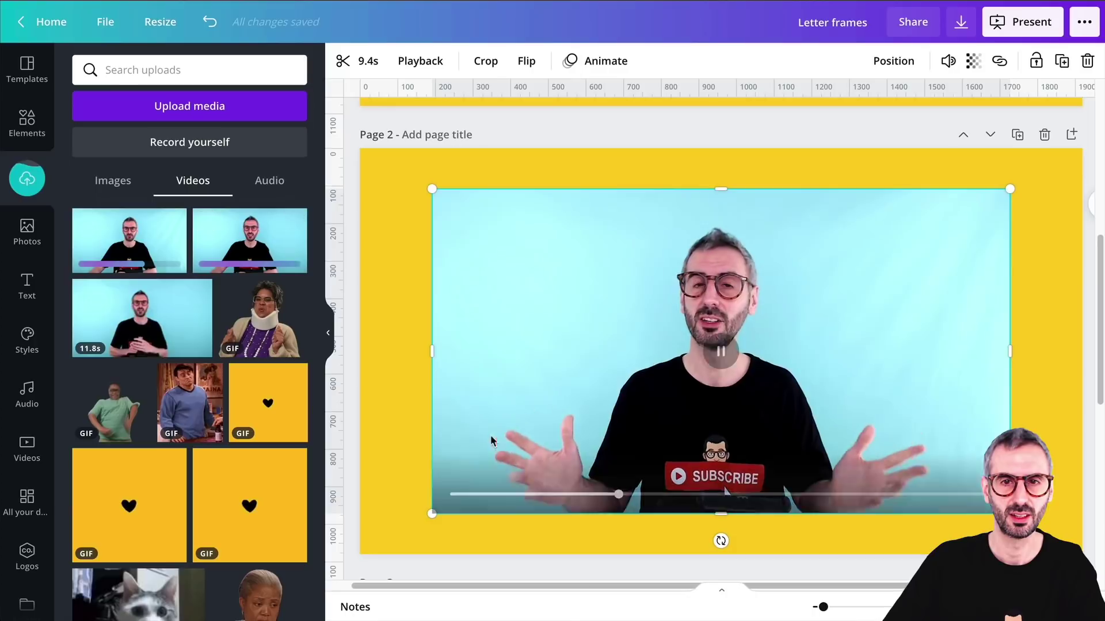
{"action": "left_click", "coordinate": [722, 359]}
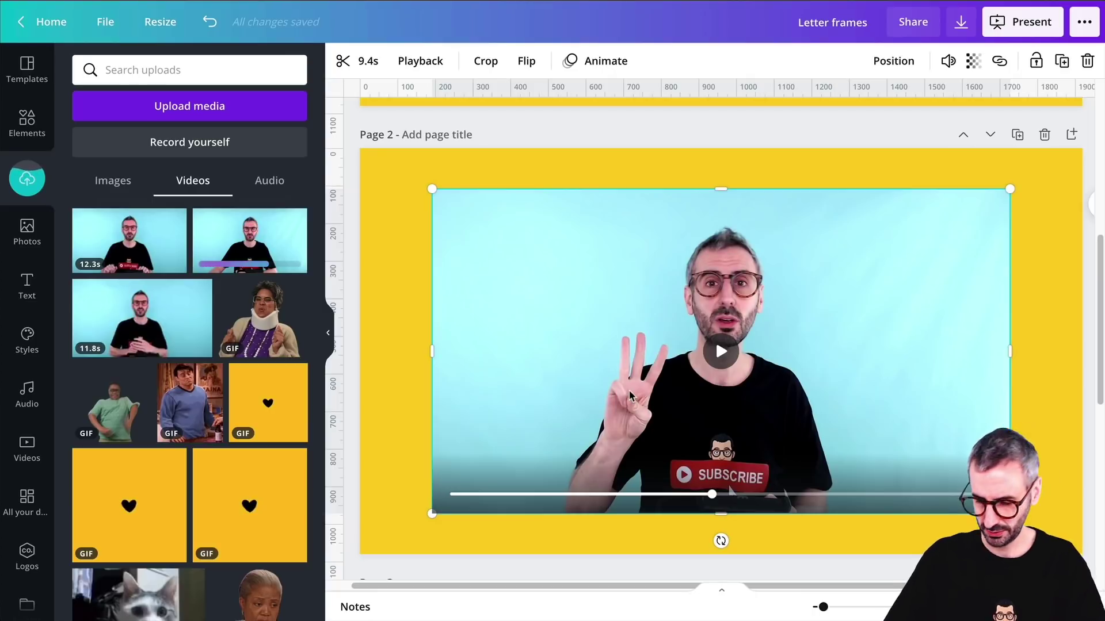
- Shift the recorded video slightly on page 2 and resume its playback
{"action": "left_click", "coordinate": [581, 312]}
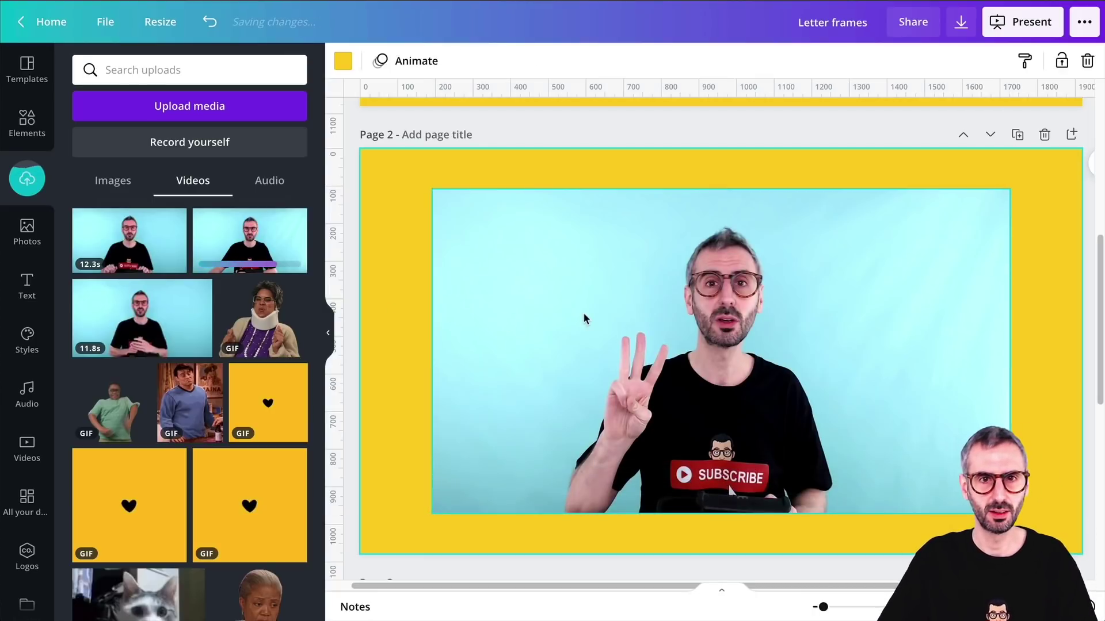
{"action": "left_click_drag", "start_coordinate": [559, 311], "coordinate": [545, 301]}
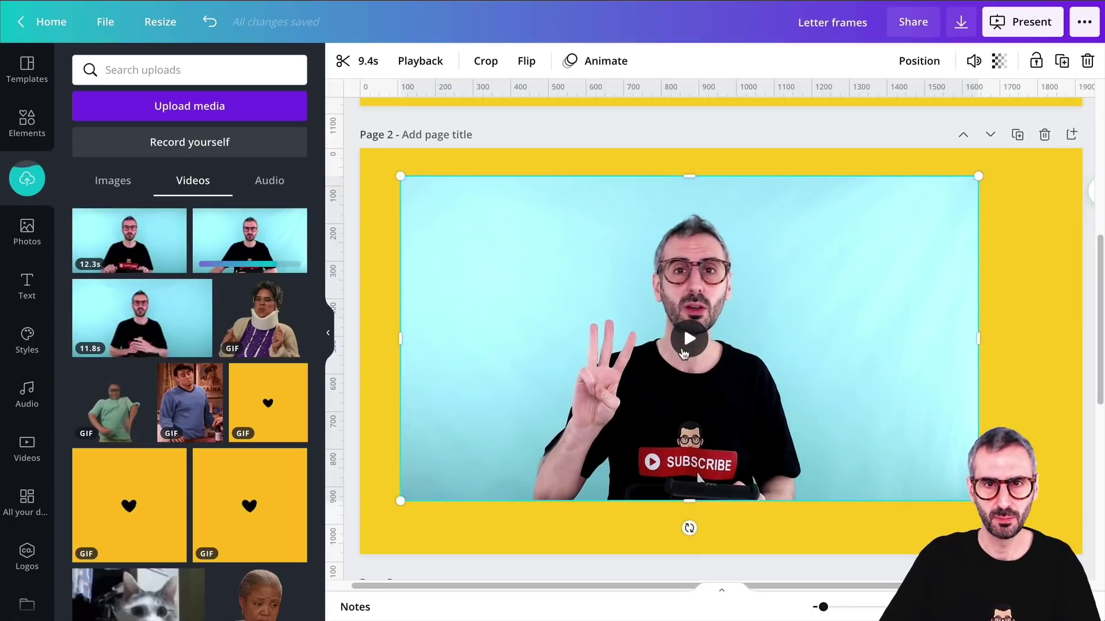
{"action": "left_click", "coordinate": [688, 344]}
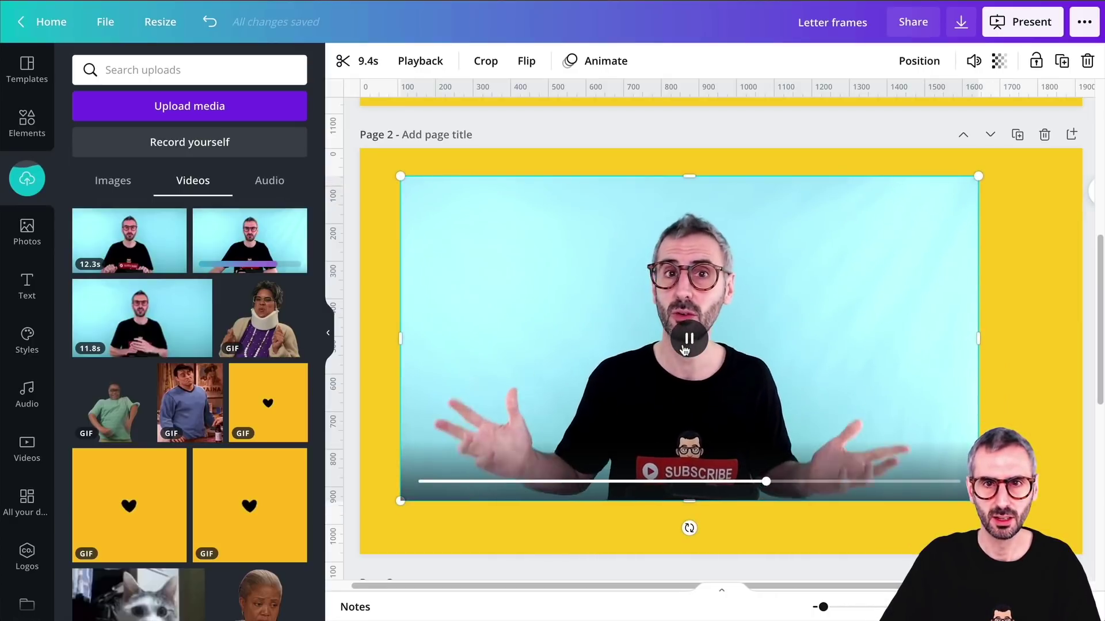
{"action": "left_click", "coordinate": [391, 278]}
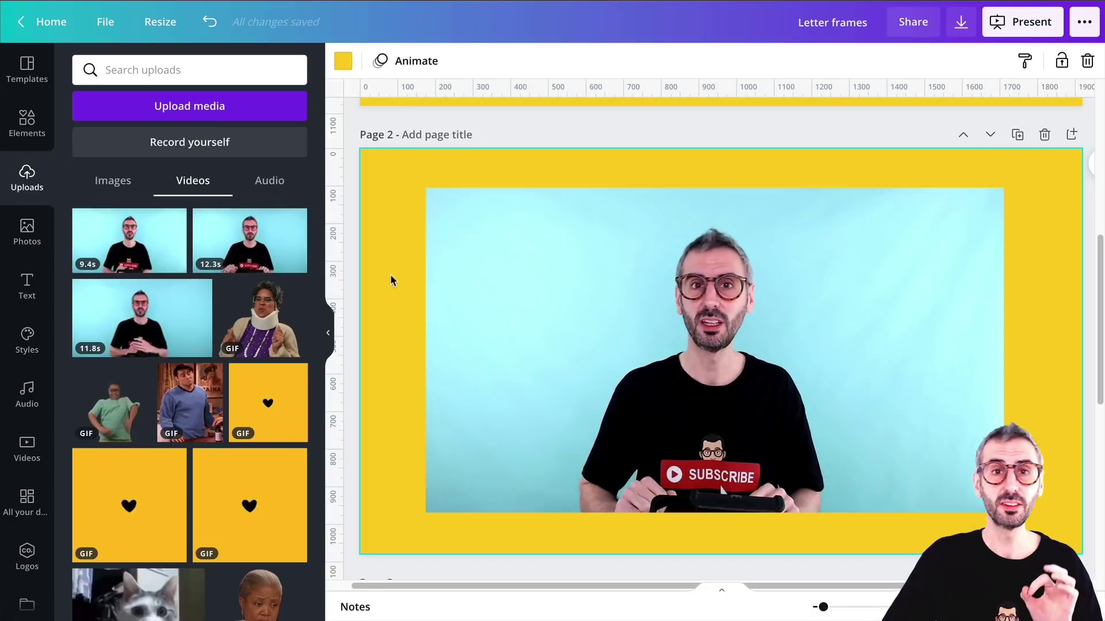
- Trim the end of the recorded video on page 2 to a length of 8.0 s
{"action": "left_click", "coordinate": [511, 295]}
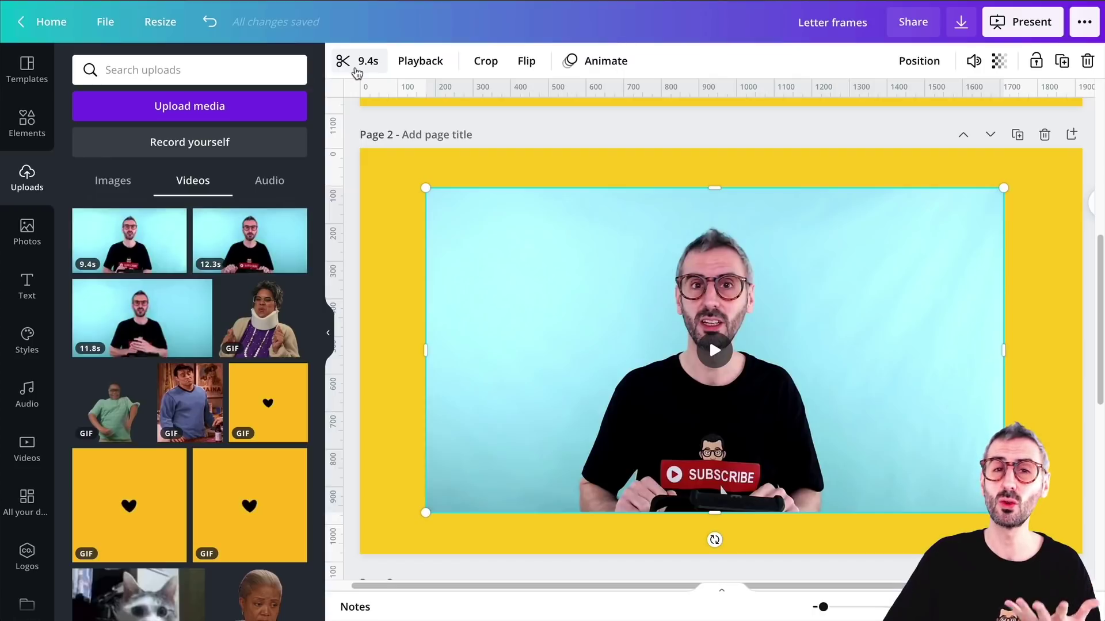
{"action": "left_click", "coordinate": [354, 68]}
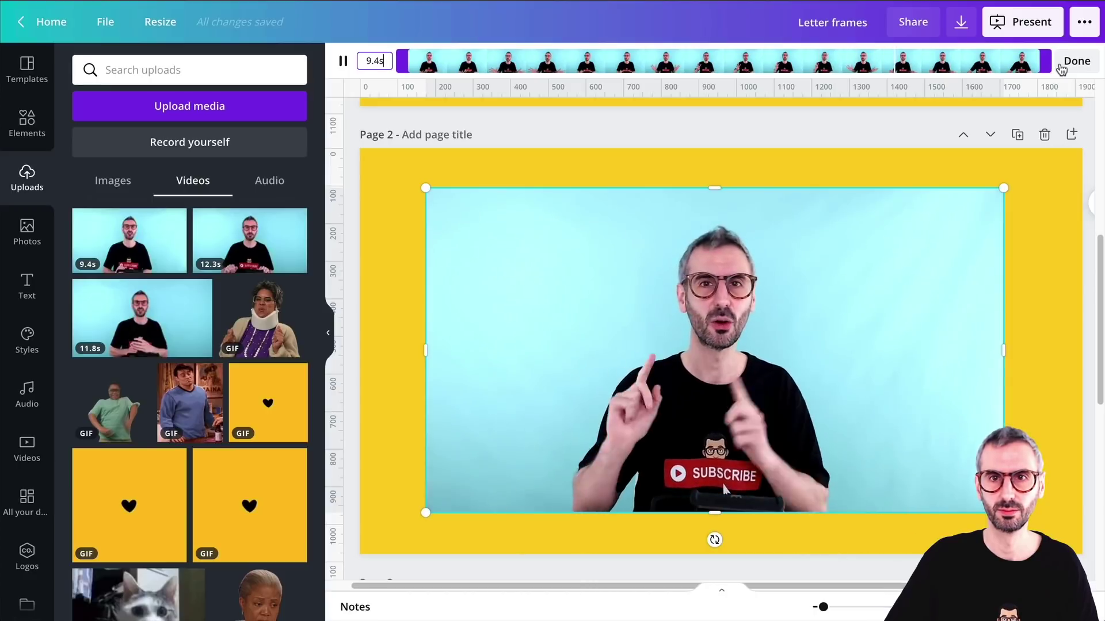
{"action": "left_click_drag", "start_coordinate": [1047, 60], "coordinate": [948, 60]}
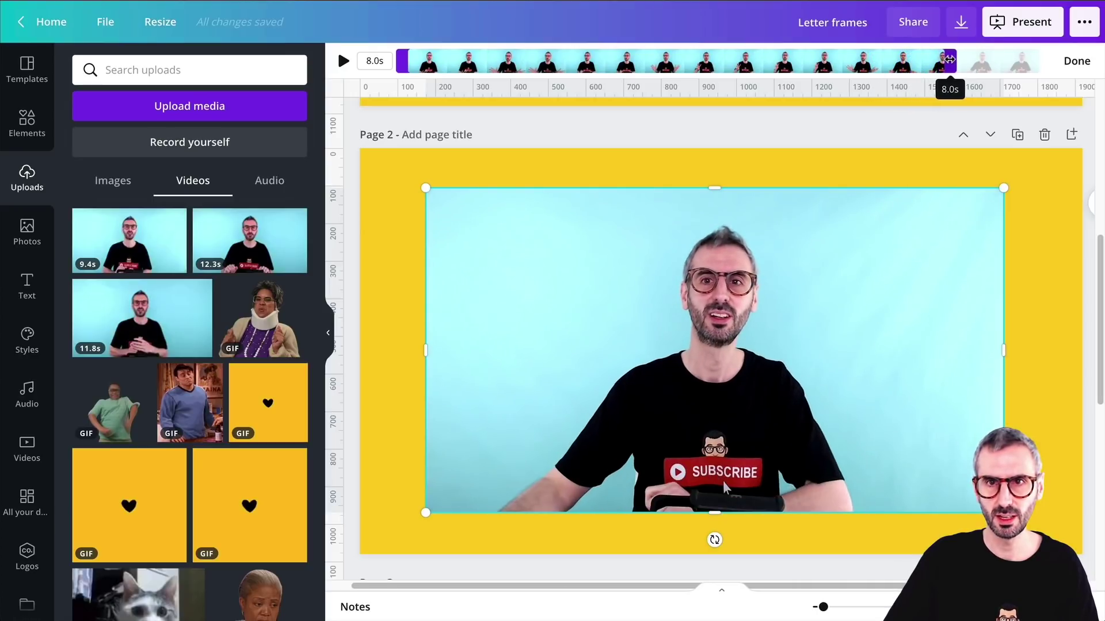
{"action": "left_click", "coordinate": [1077, 62]}
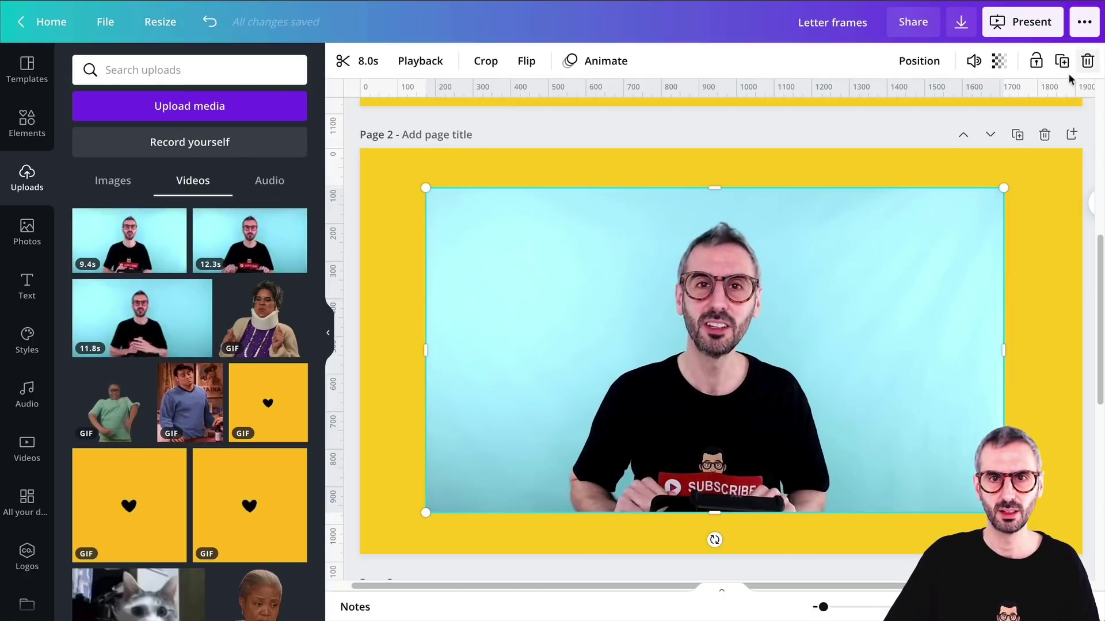
{"action": "left_click", "coordinate": [373, 408]}
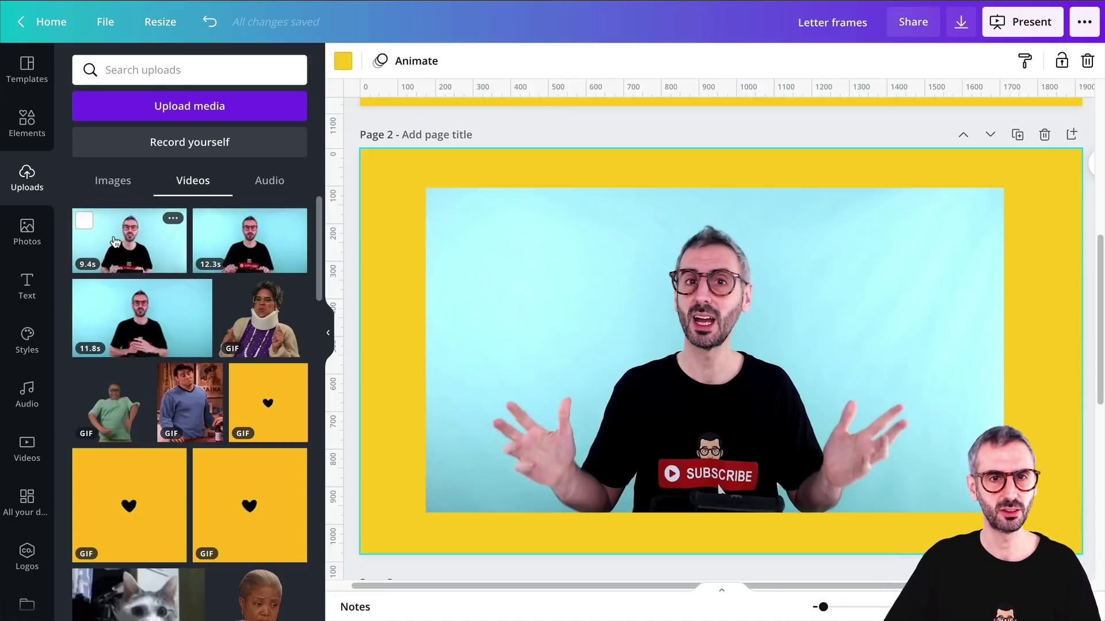
- Reposition the trimmed video toward the upper-left corner of page 2
{"action": "left_click", "coordinate": [770, 339]}
{"action": "left_click_drag", "start_coordinate": [772, 344], "coordinate": [780, 340]}
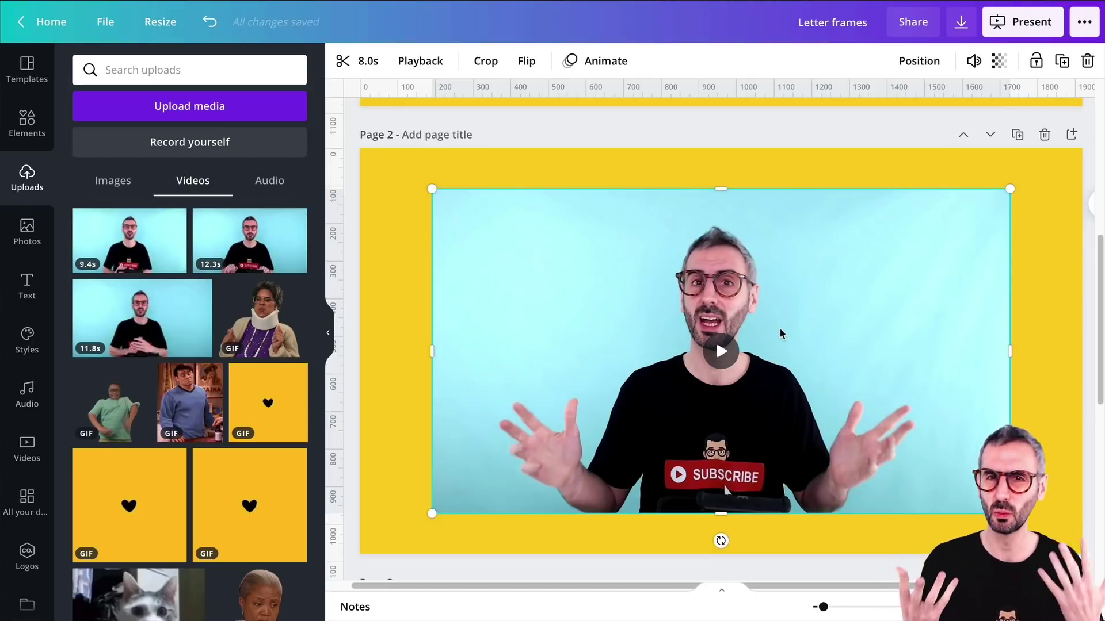
{"action": "left_click_drag", "start_coordinate": [839, 306], "coordinate": [886, 311]}
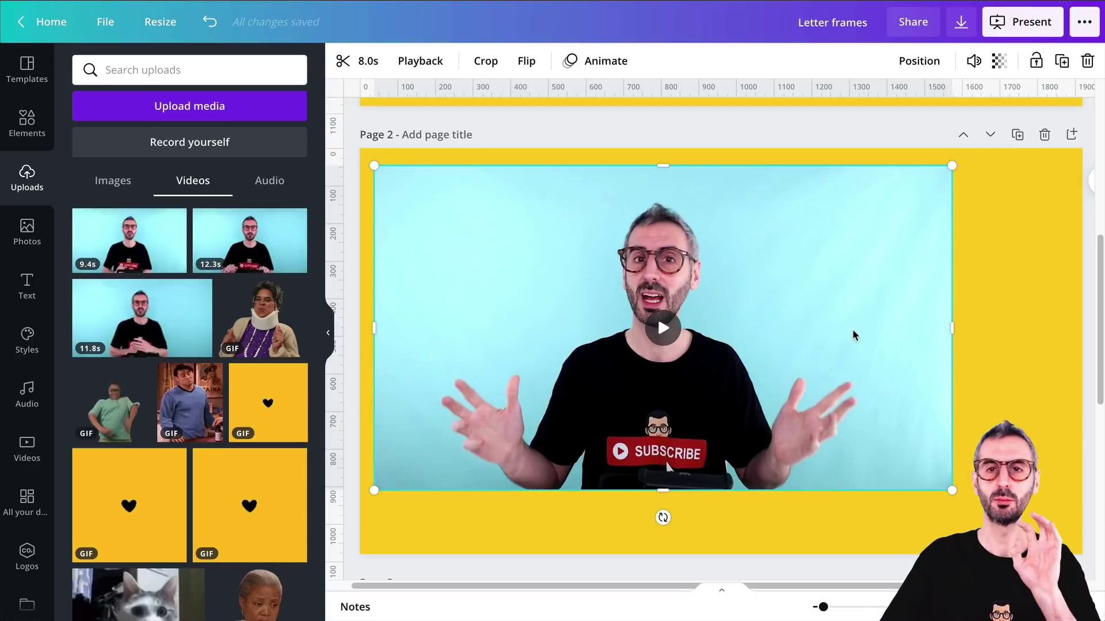
- Search the elements for "frame" and add the square frame with softly curved edges to page 2
{"action": "left_click", "coordinate": [27, 124]}
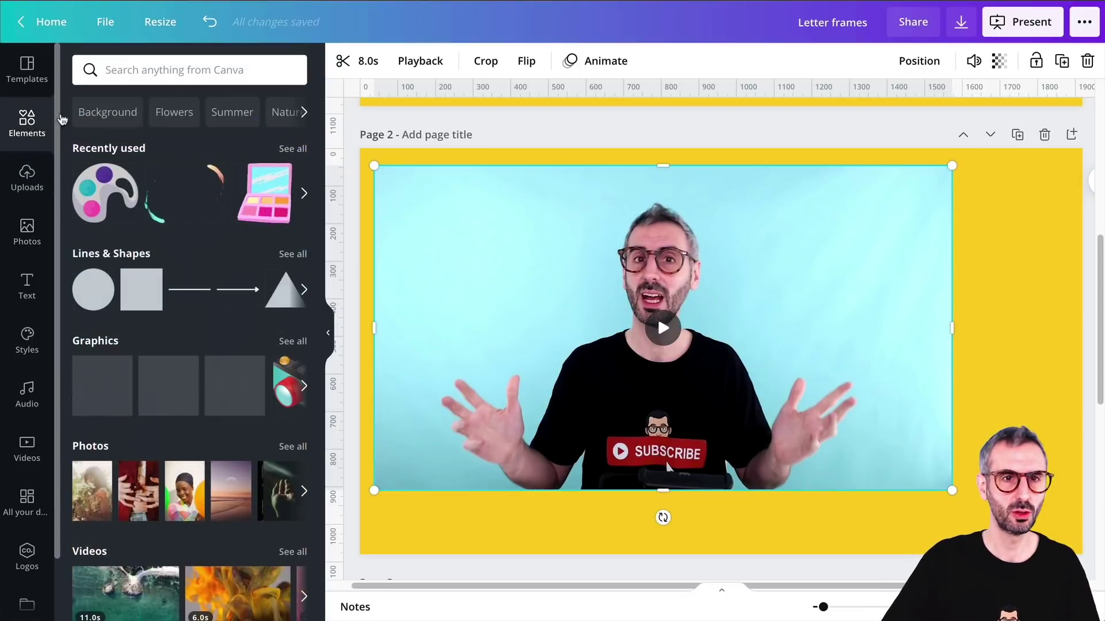
{"action": "left_click", "coordinate": [153, 70]}
{"action": "type", "text": "frame"}
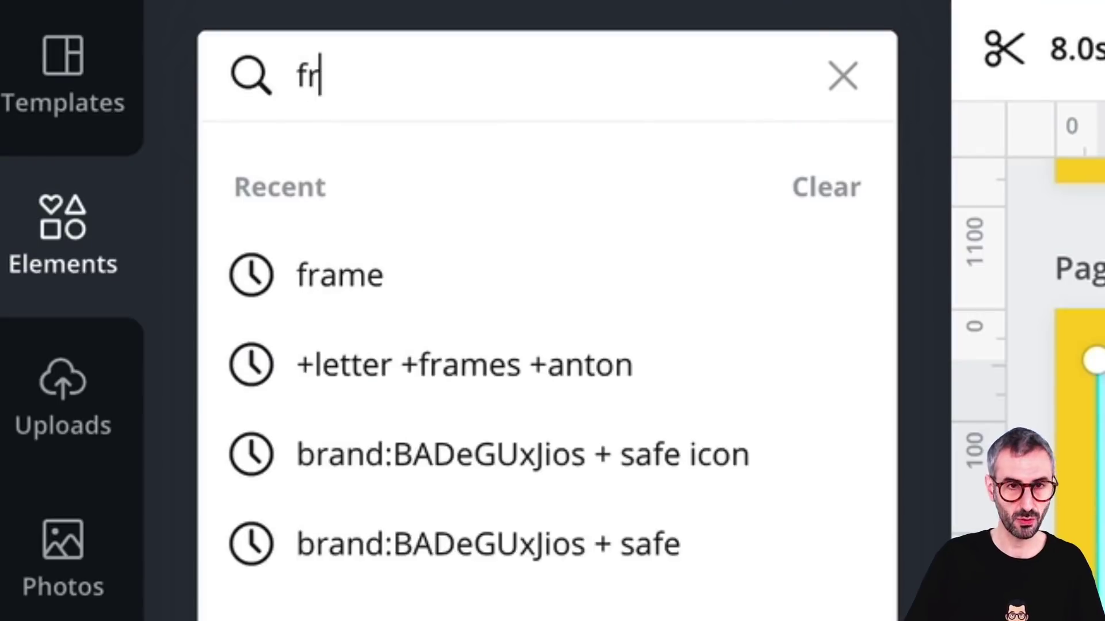
{"action": "key", "text": "Return"}
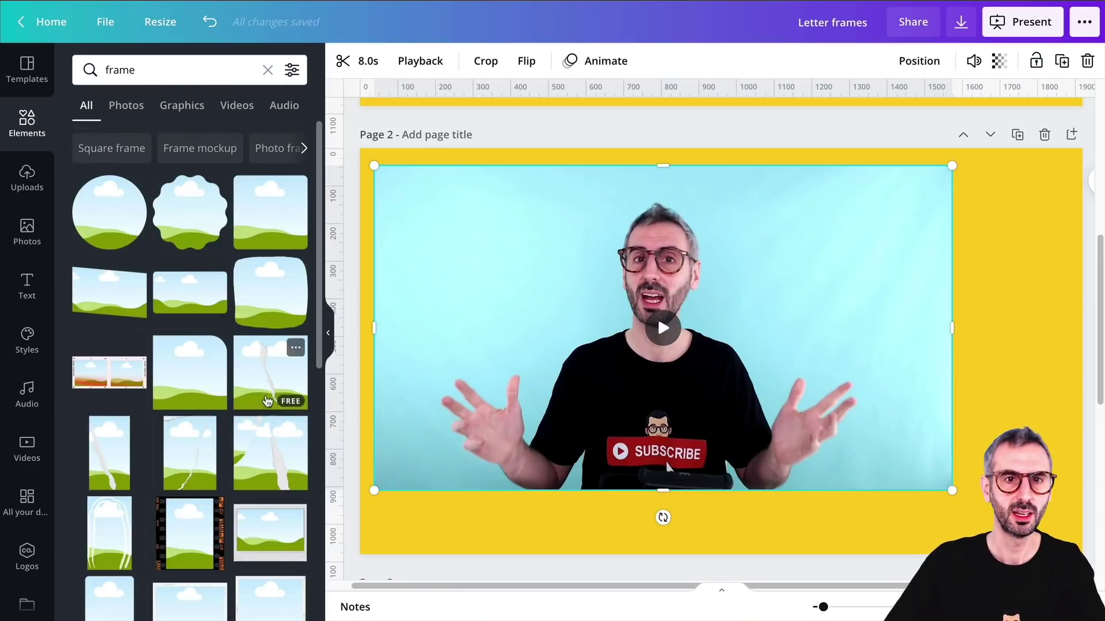
{"action": "scroll", "coordinate": [190, 322], "scroll_direction": "down", "scroll_amount": 3}
{"action": "scroll", "coordinate": [115, 190], "scroll_direction": "up", "scroll_amount": 2}
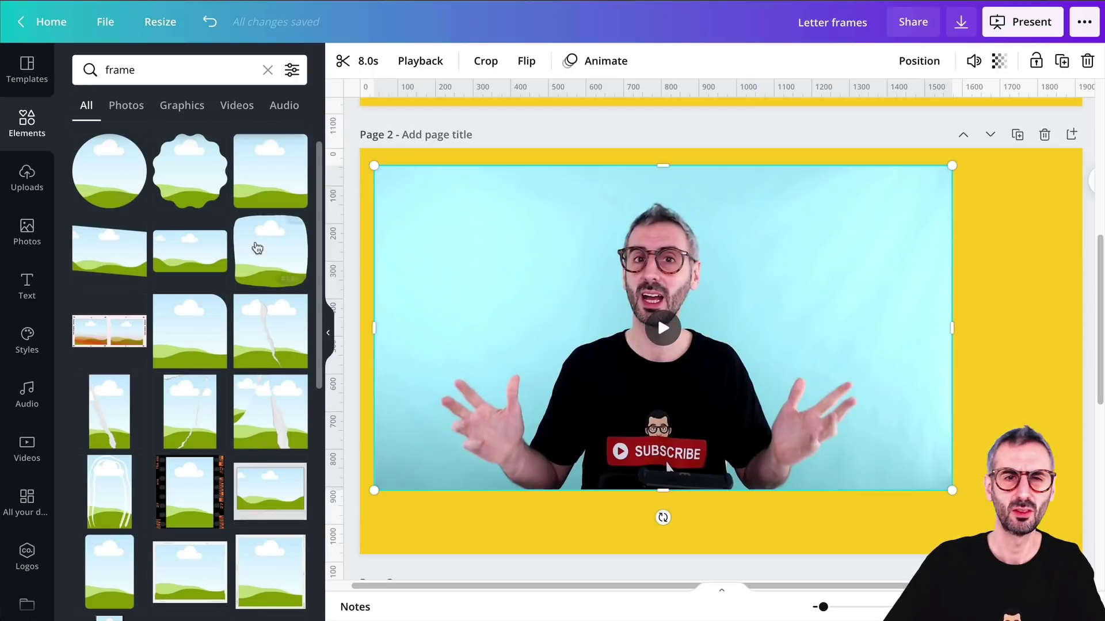
{"action": "left_click", "coordinate": [259, 238]}
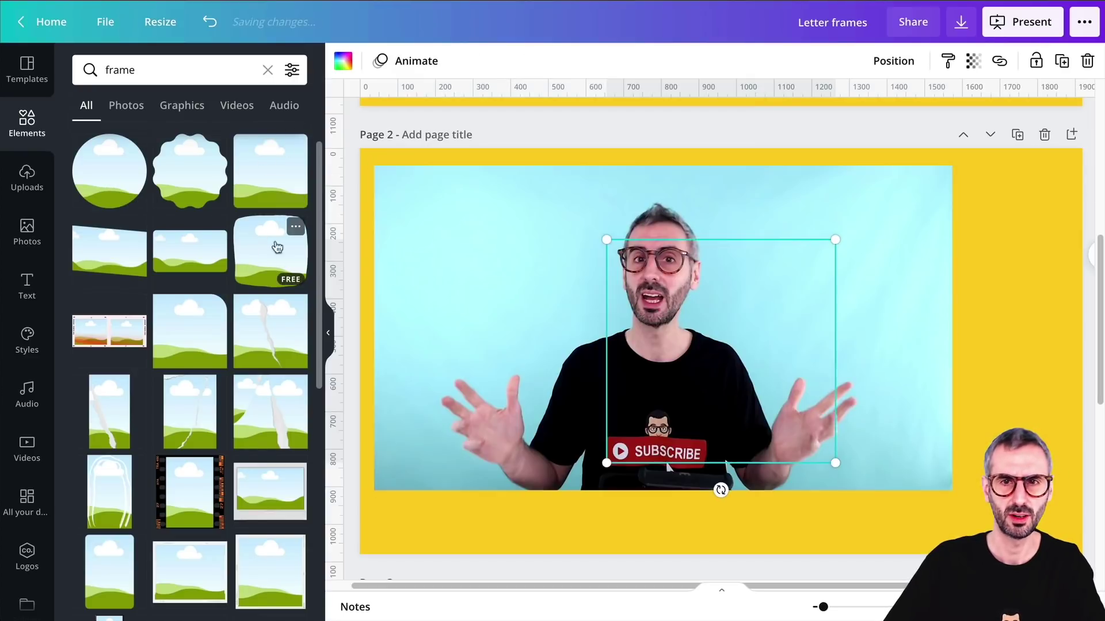
- Shrink the frame, place it in the lower-right corner of page 2 and drop the trimmed video into it
{"action": "left_click_drag", "start_coordinate": [603, 238], "coordinate": [727, 358]}
{"action": "left_click_drag", "start_coordinate": [794, 399], "coordinate": [993, 469]}
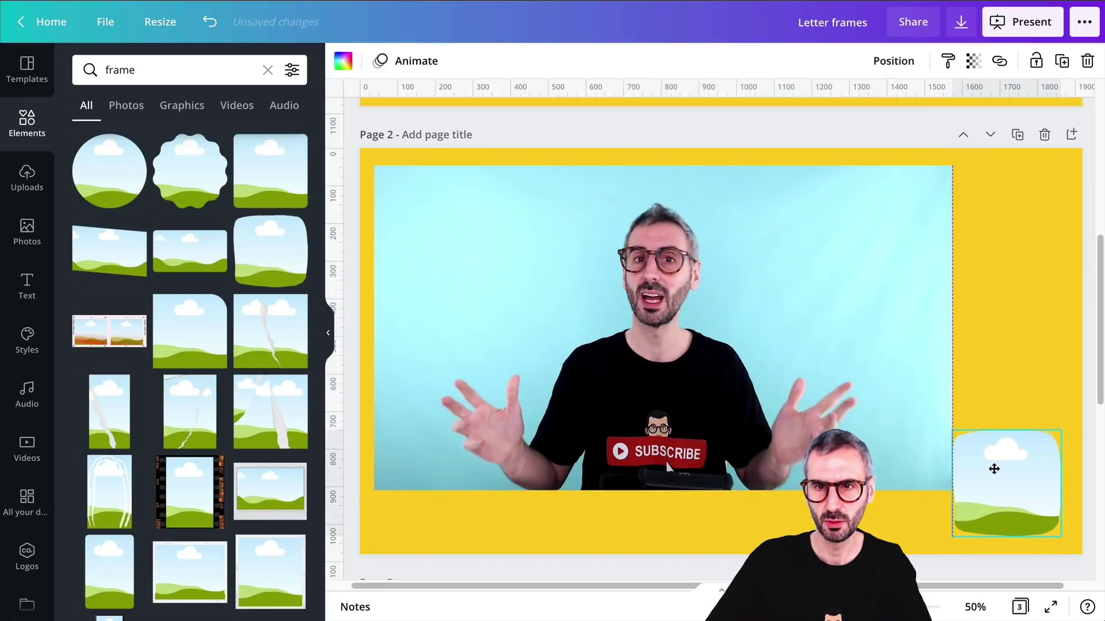
{"action": "left_click_drag", "start_coordinate": [777, 323], "coordinate": [1012, 484]}
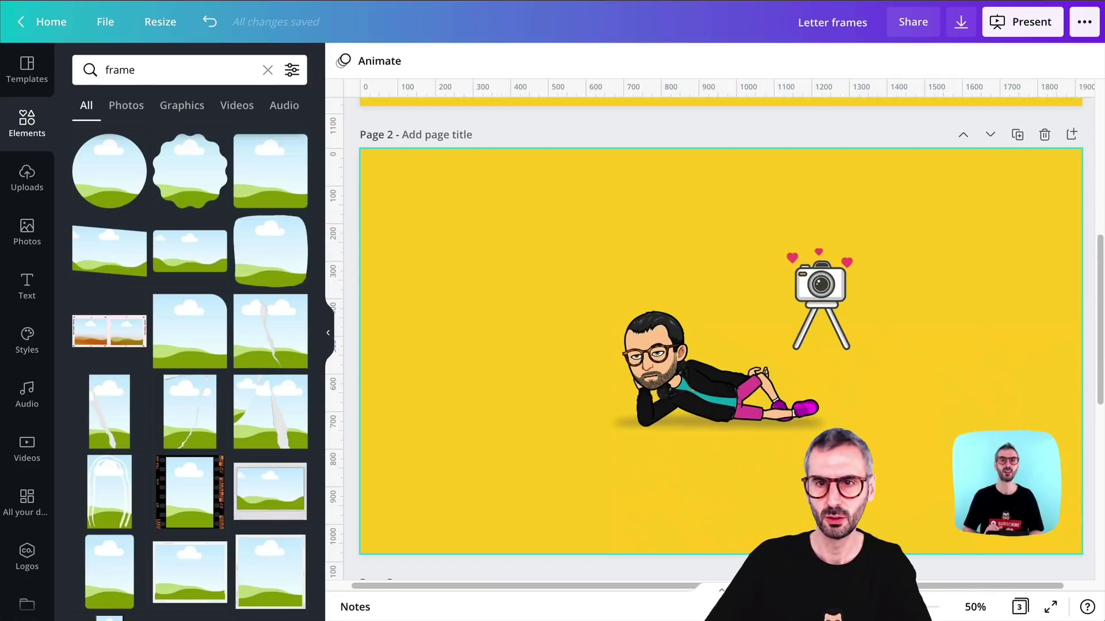
- Enlarge the video inside the frame on page 2 and reposition its crop so the presenter's head and shoulders fill the frame
{"action": "left_click", "coordinate": [1010, 501]}
{"action": "left_click", "coordinate": [1007, 483]}
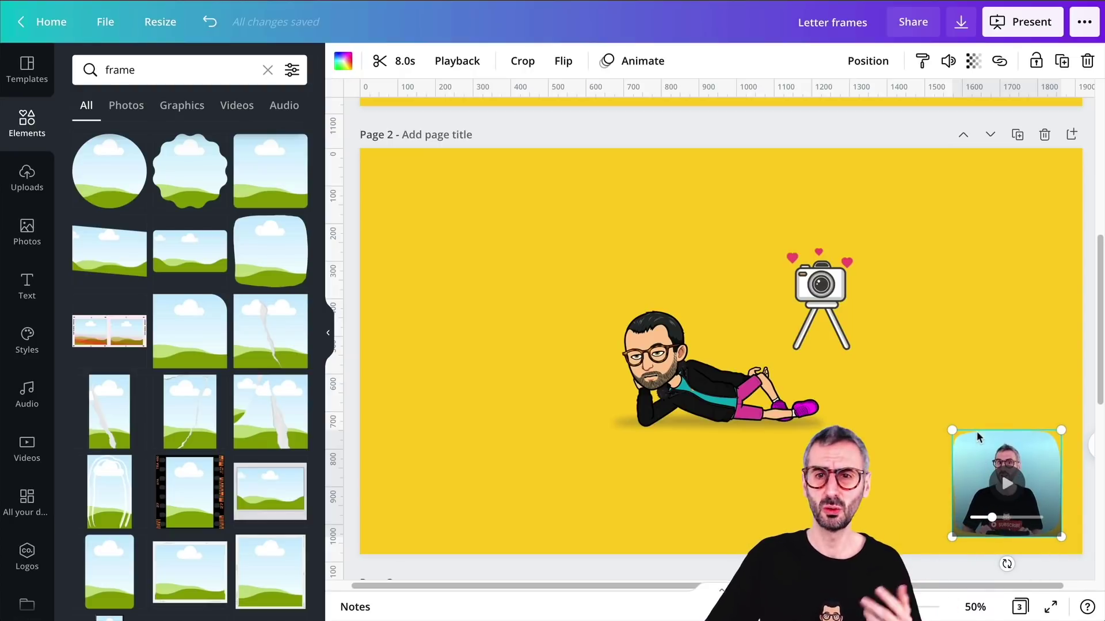
{"action": "double_click", "coordinate": [976, 447]}
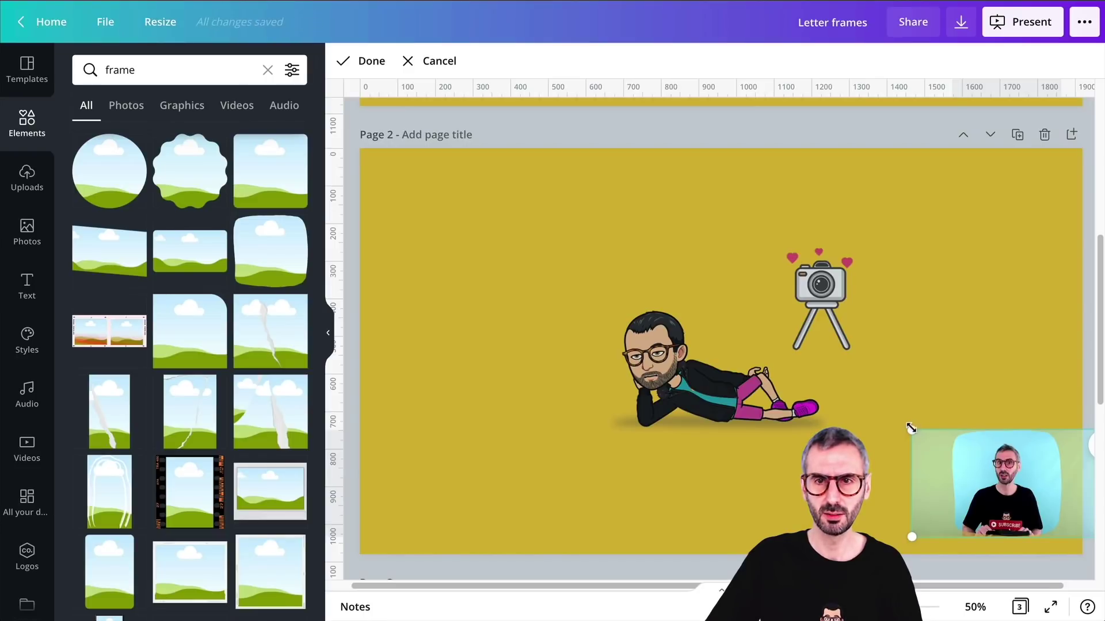
{"action": "left_click_drag", "start_coordinate": [910, 428], "coordinate": [827, 395]}
{"action": "left_click_drag", "start_coordinate": [882, 446], "coordinate": [931, 493]}
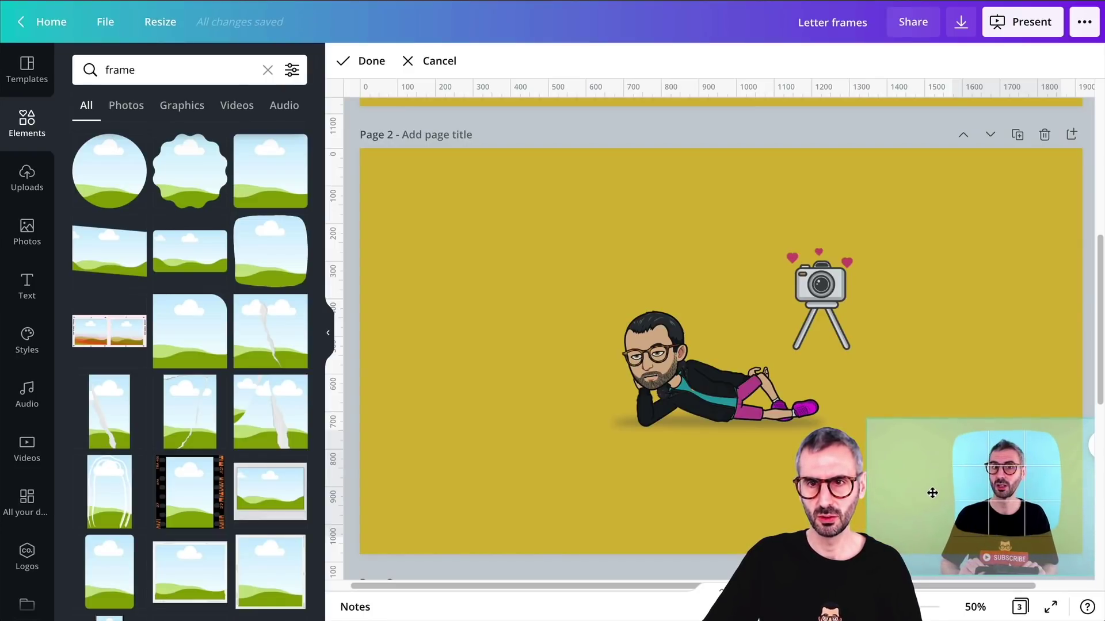
{"action": "key", "text": "Return"}
{"action": "left_click", "coordinate": [1007, 484]}
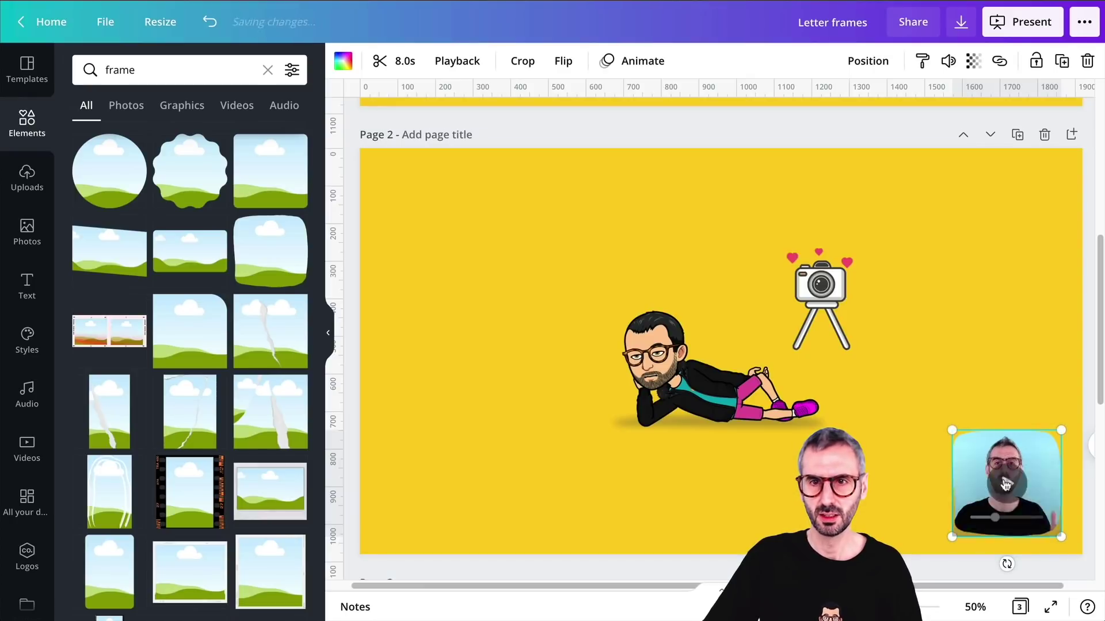
{"action": "left_click", "coordinate": [863, 509]}
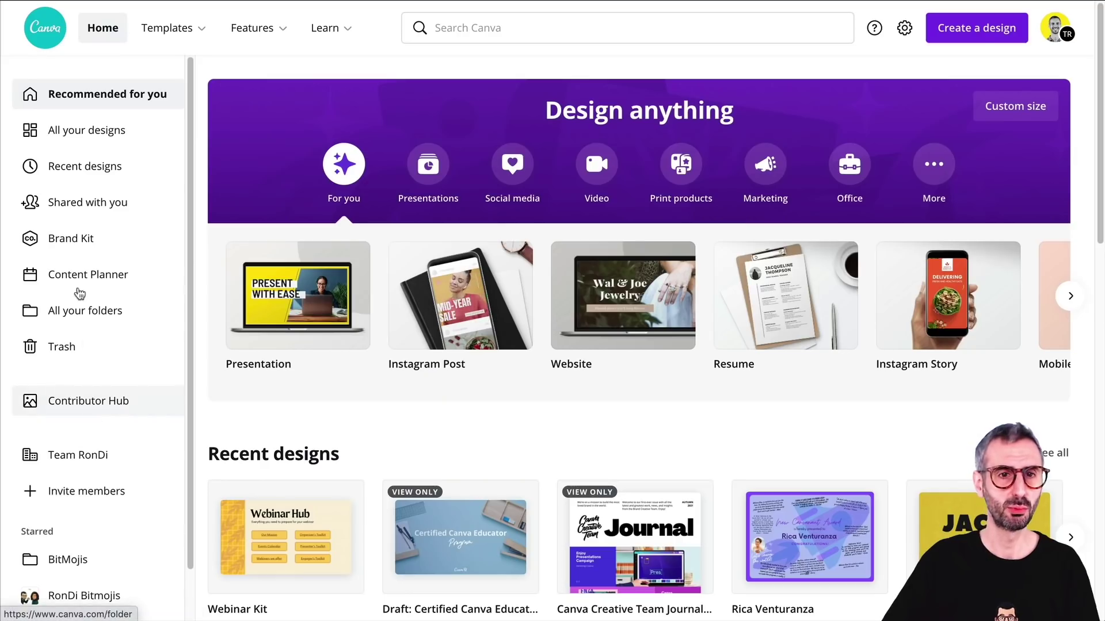
- Open the Brand Kit from the home page and look through its brand logos
{"action": "scroll", "coordinate": [79, 270], "scroll_direction": "down", "scroll_amount": 1}
{"action": "scroll", "coordinate": [79, 271], "scroll_direction": "up", "scroll_amount": 1}
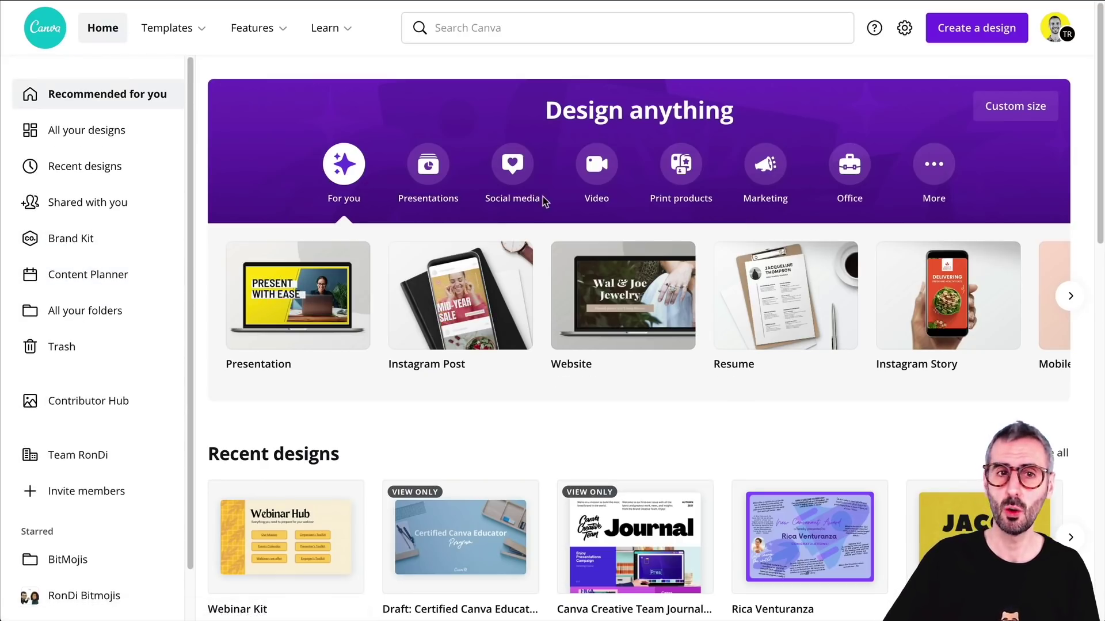
{"action": "left_click", "coordinate": [71, 239]}
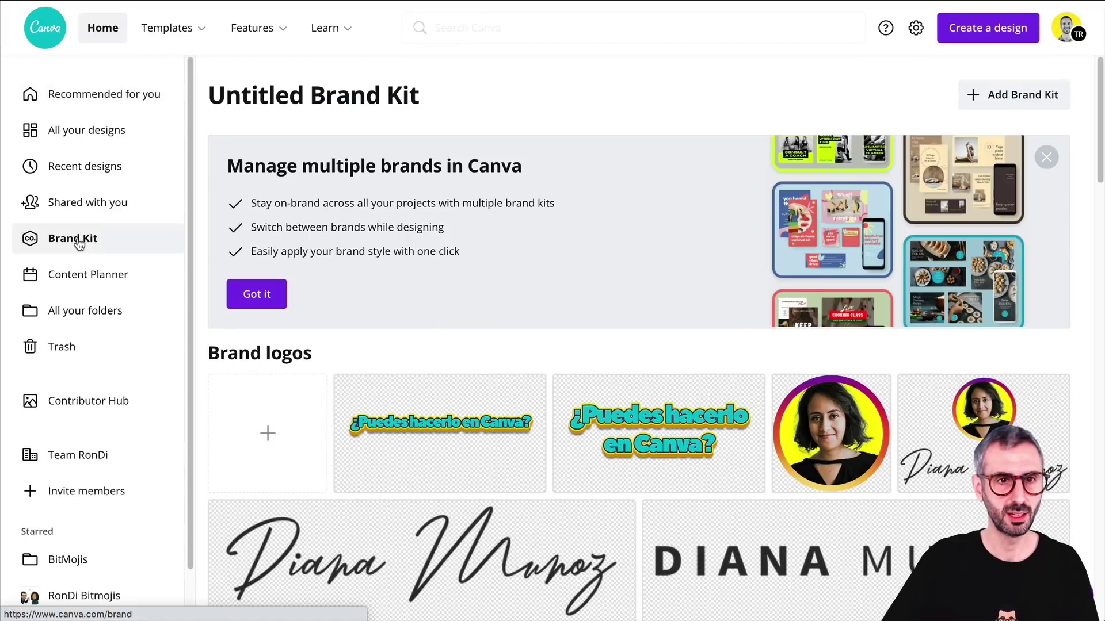
{"action": "scroll", "coordinate": [424, 380], "scroll_direction": "down", "scroll_amount": 15}
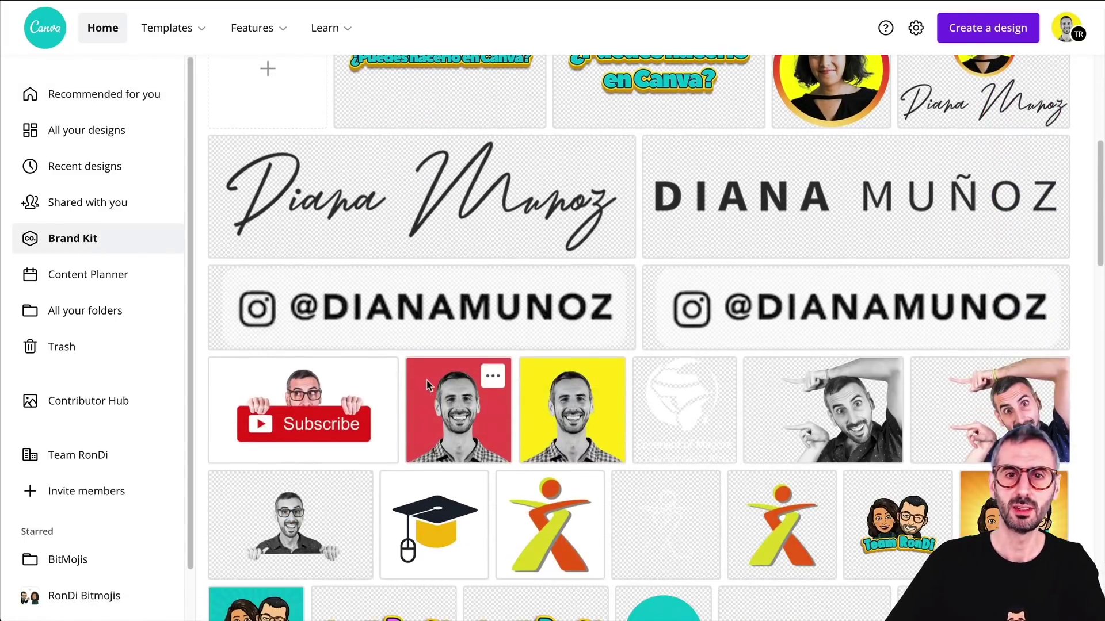
{"action": "scroll", "coordinate": [424, 386], "scroll_direction": "down", "scroll_amount": 8}
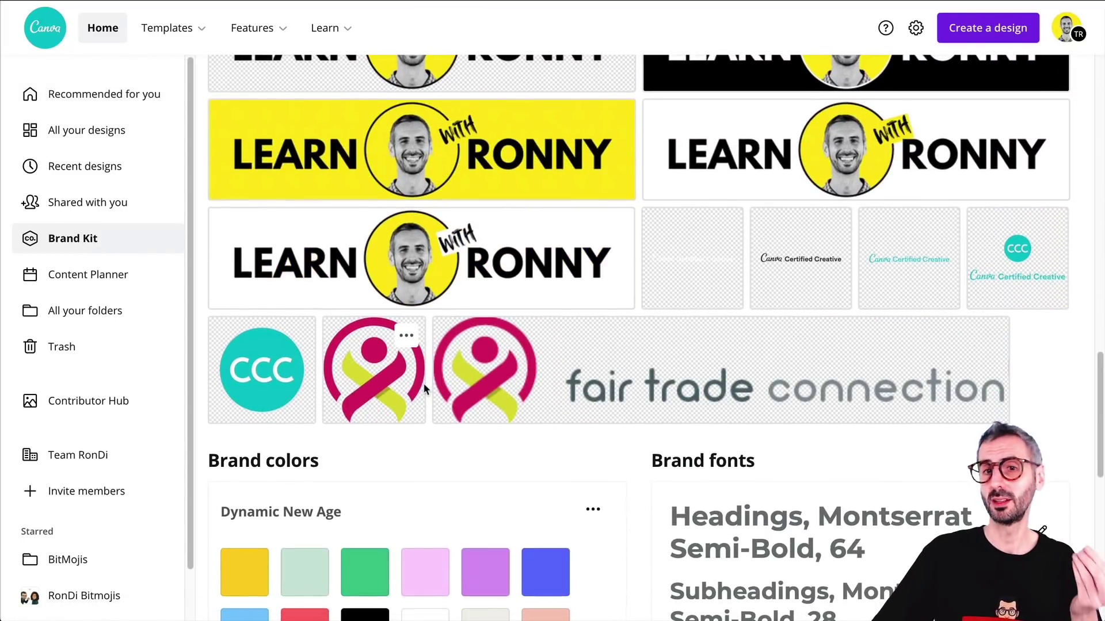
{"action": "scroll", "coordinate": [423, 382], "scroll_direction": "up", "scroll_amount": 3}
{"action": "scroll", "coordinate": [424, 391], "scroll_direction": "up", "scroll_amount": 4}
- Examine the brand color palettes, a swatch's hex code, and the brand and uploaded fonts
{"action": "scroll", "coordinate": [424, 389], "scroll_direction": "down", "scroll_amount": 10}
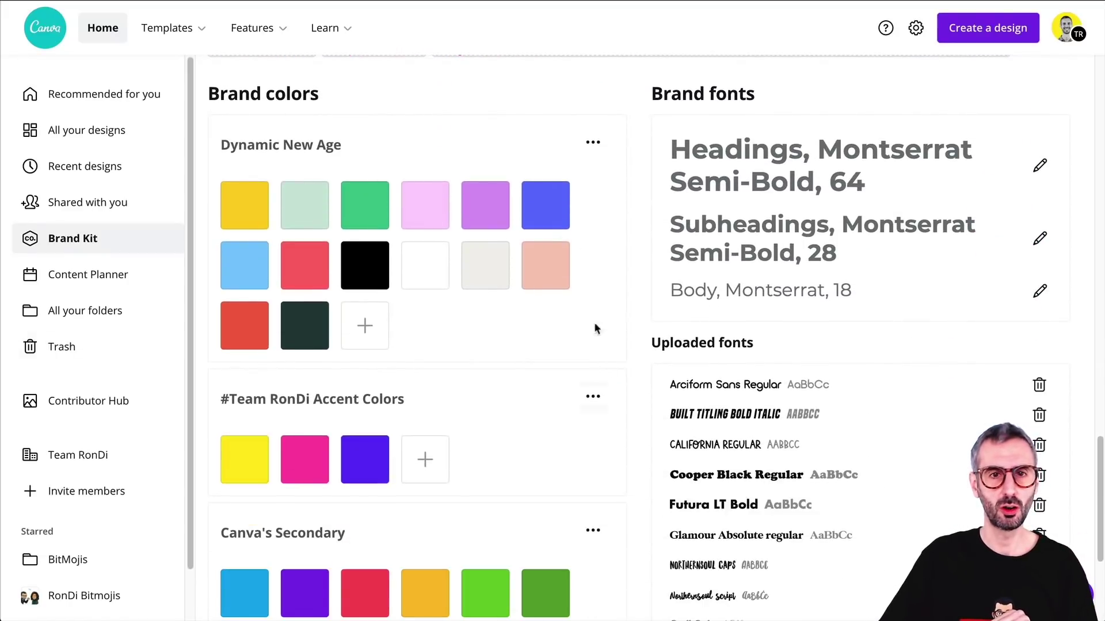
{"action": "scroll", "coordinate": [484, 241], "scroll_direction": "down", "scroll_amount": 1}
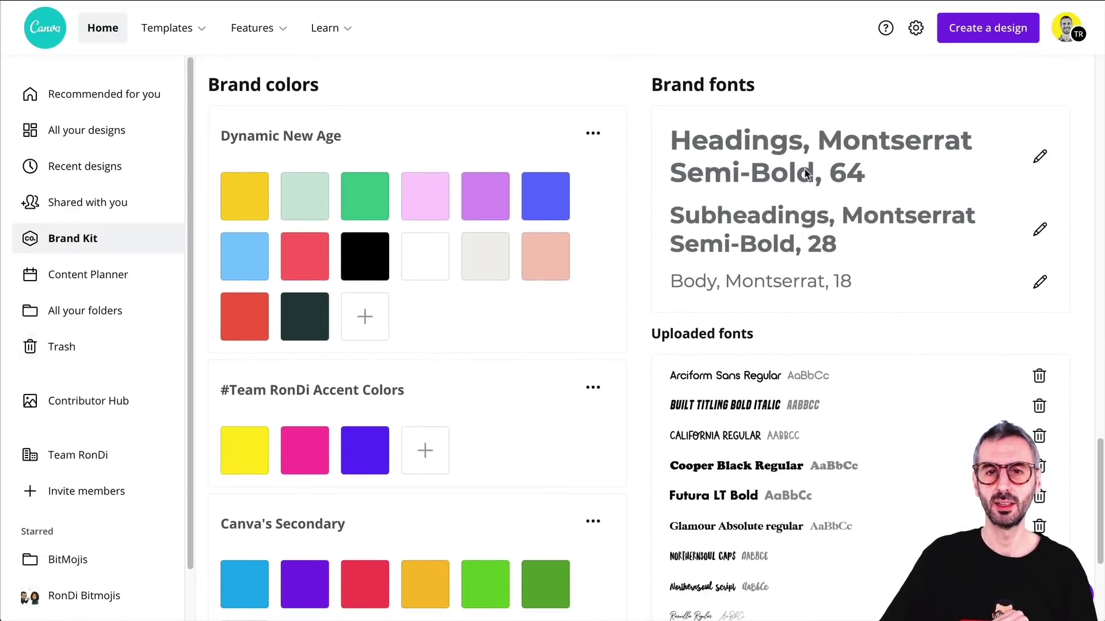
{"action": "scroll", "coordinate": [809, 179], "scroll_direction": "down", "scroll_amount": 1}
{"action": "scroll", "coordinate": [805, 182], "scroll_direction": "up", "scroll_amount": 3}
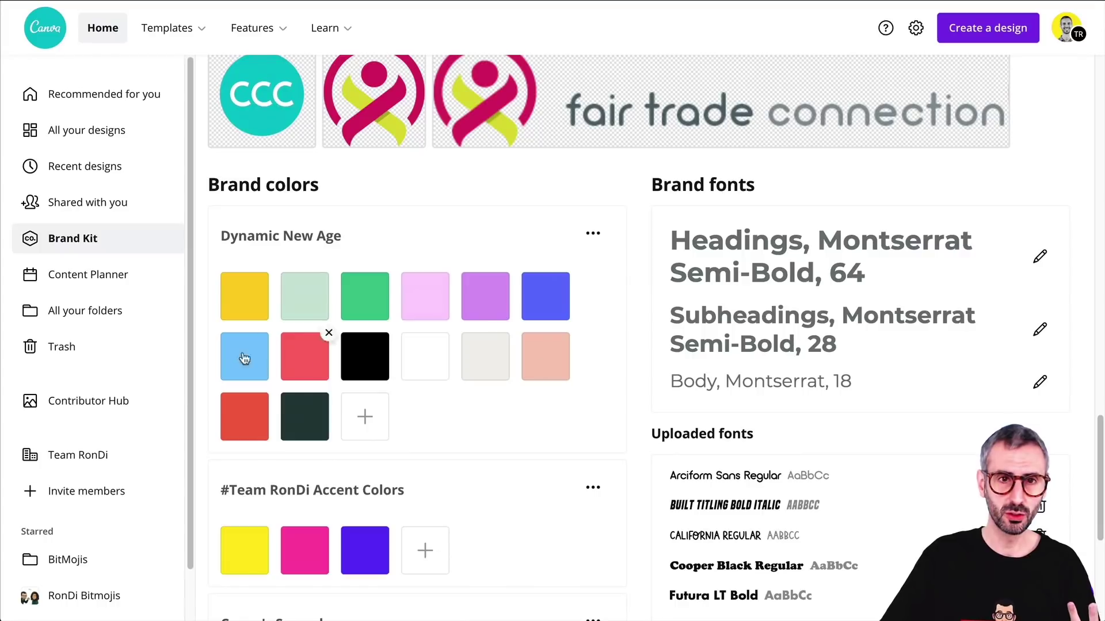
{"action": "mouse_move", "coordinate": [238, 356]}
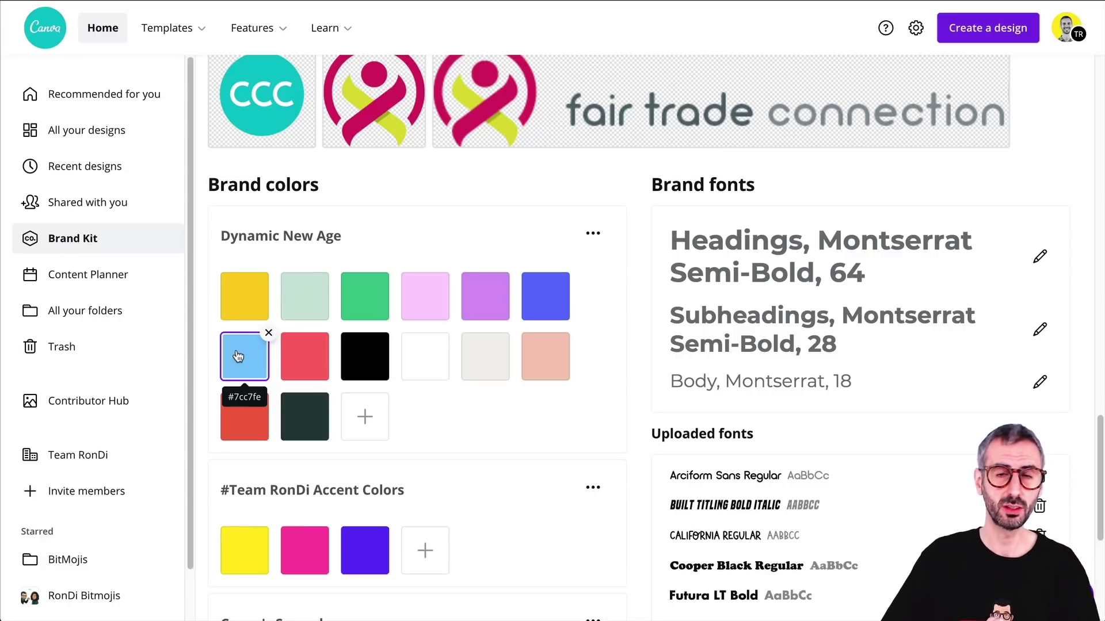
{"action": "scroll", "coordinate": [671, 401], "scroll_direction": "down", "scroll_amount": 2}
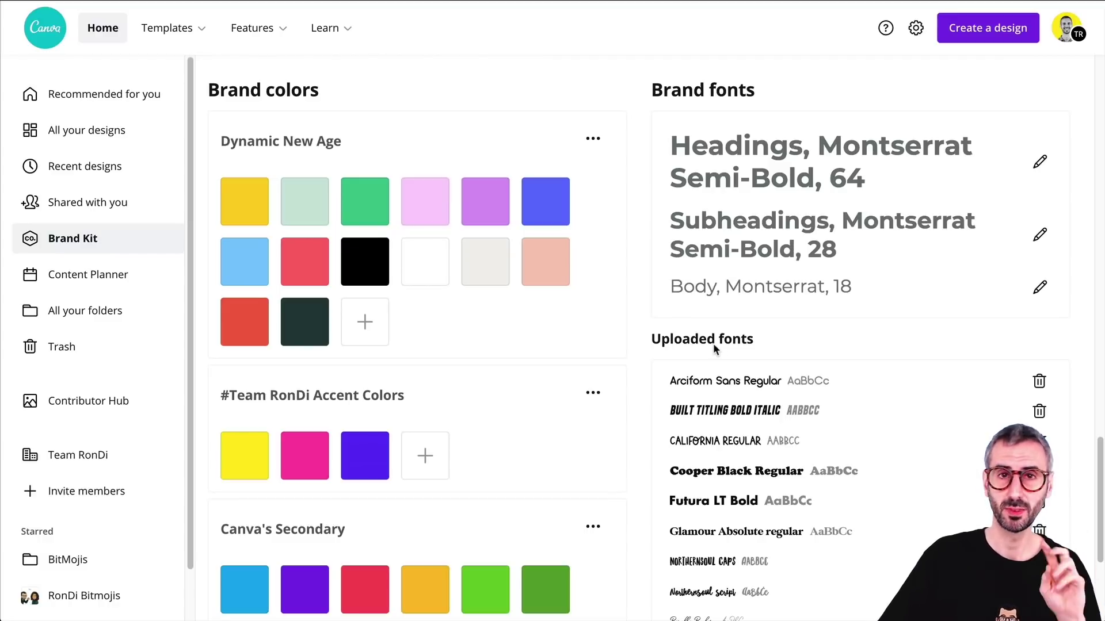
- Review the logos, colors and fonts of the Brand Kit once more, finishing at the beginning of the page
{"action": "scroll", "coordinate": [709, 351], "scroll_direction": "up", "scroll_amount": 8}
{"action": "scroll", "coordinate": [705, 369], "scroll_direction": "down", "scroll_amount": 2}
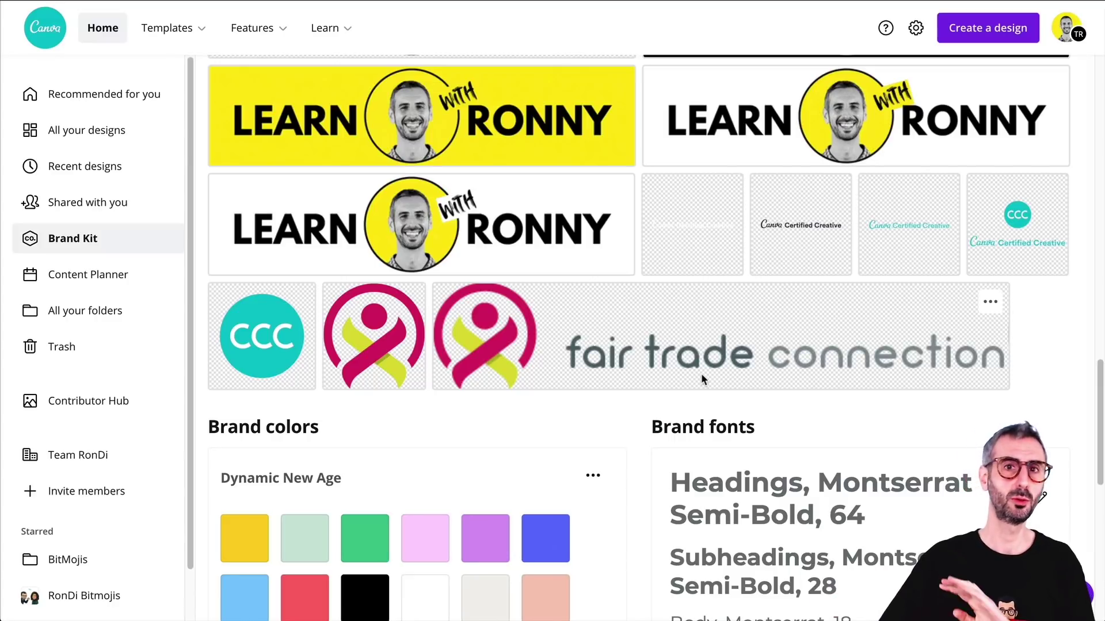
{"action": "scroll", "coordinate": [700, 378], "scroll_direction": "down", "scroll_amount": 5}
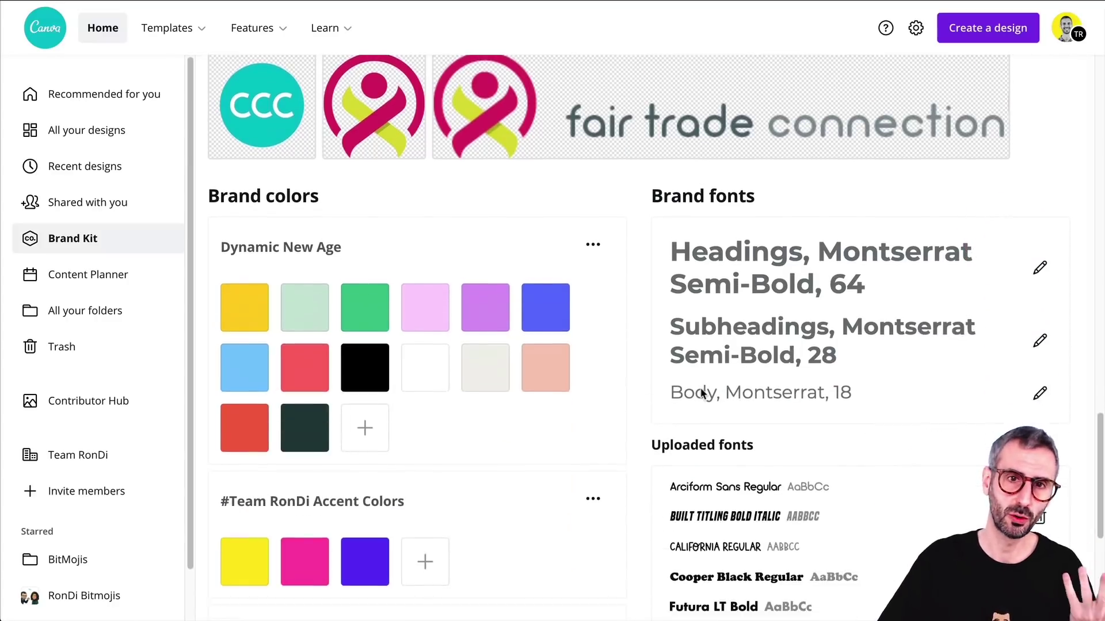
{"action": "scroll", "coordinate": [700, 390], "scroll_direction": "up", "scroll_amount": 6}
{"action": "scroll", "coordinate": [696, 390], "scroll_direction": "down", "scroll_amount": 1}
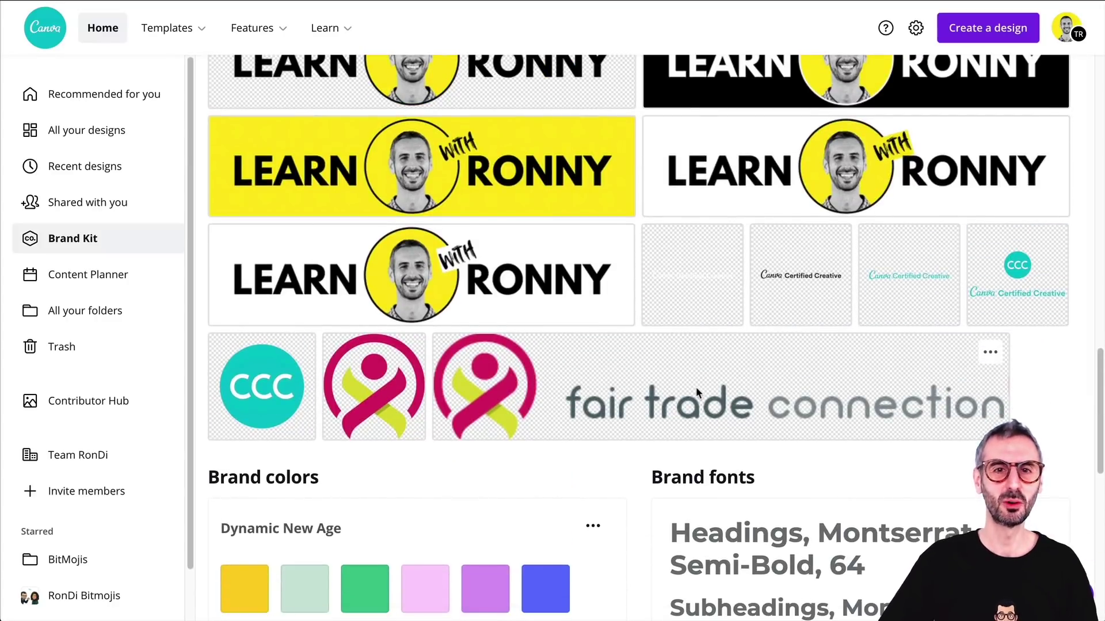
{"action": "scroll", "coordinate": [726, 420], "scroll_direction": "up", "scroll_amount": 15}
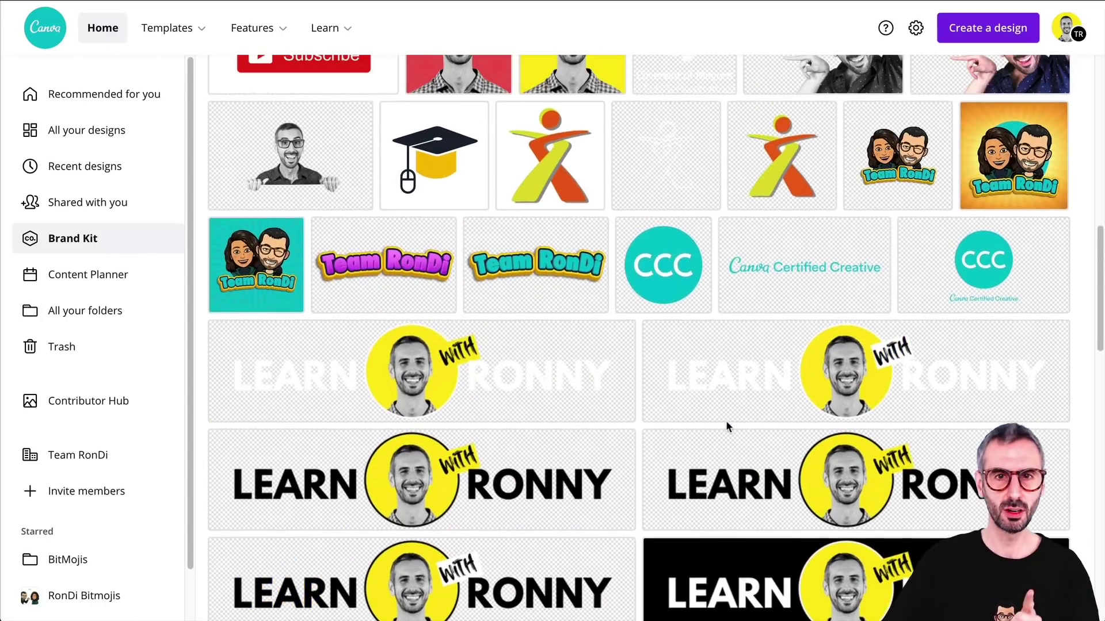
{"action": "scroll", "coordinate": [726, 420], "scroll_direction": "up", "scroll_amount": 5}
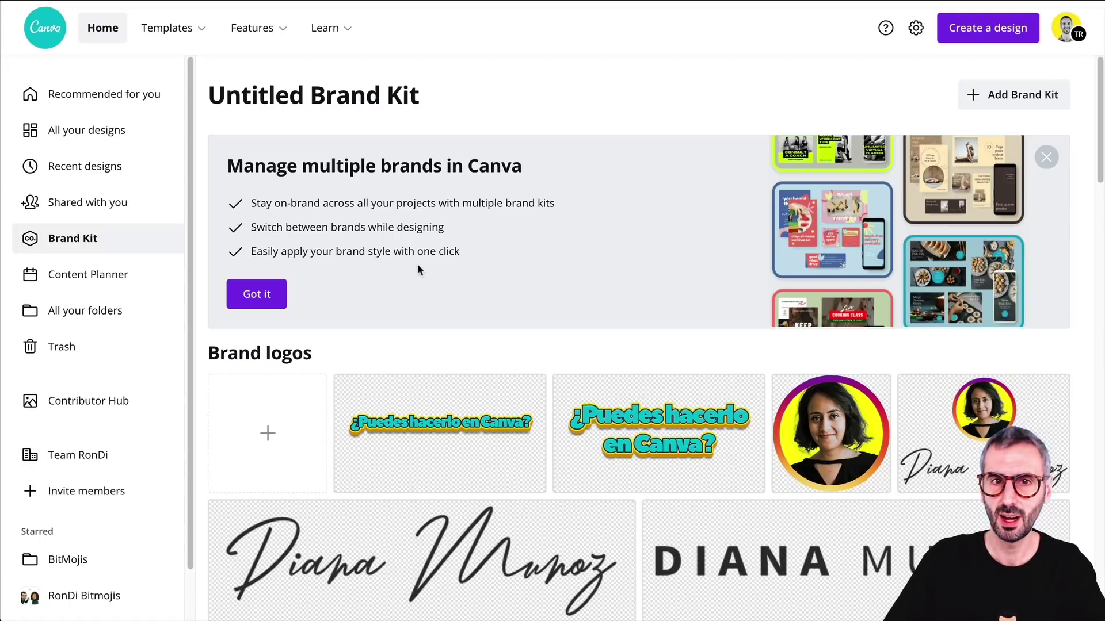
- Dismiss the multiple-brands introduction and create a new Brand Kit named "The Ronny Kit"
{"action": "left_click", "coordinate": [259, 299]}
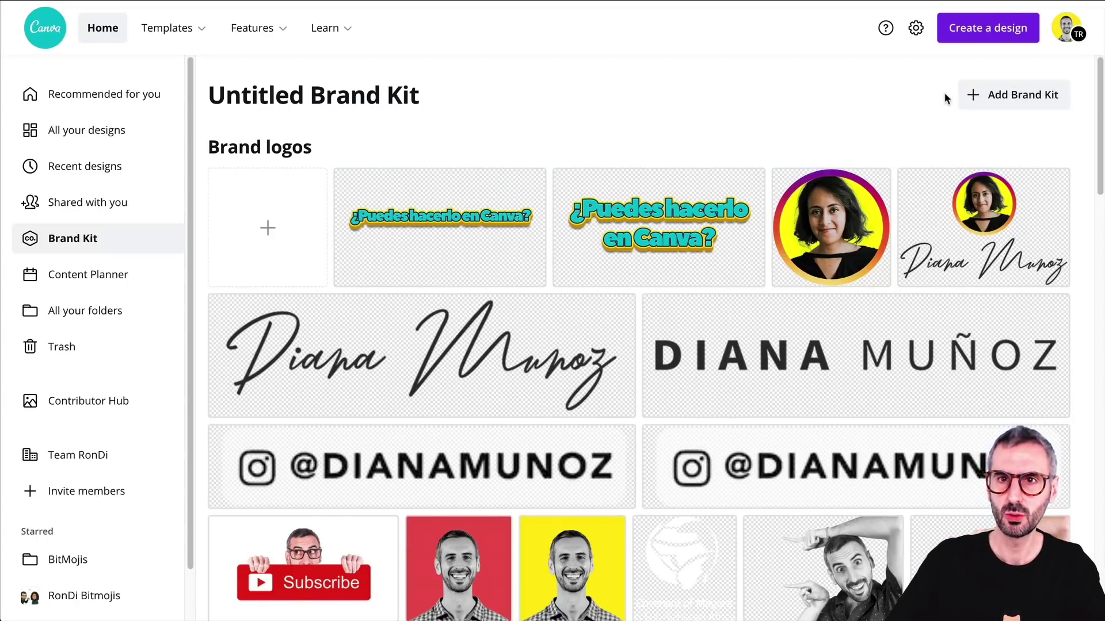
{"action": "left_click", "coordinate": [1017, 98]}
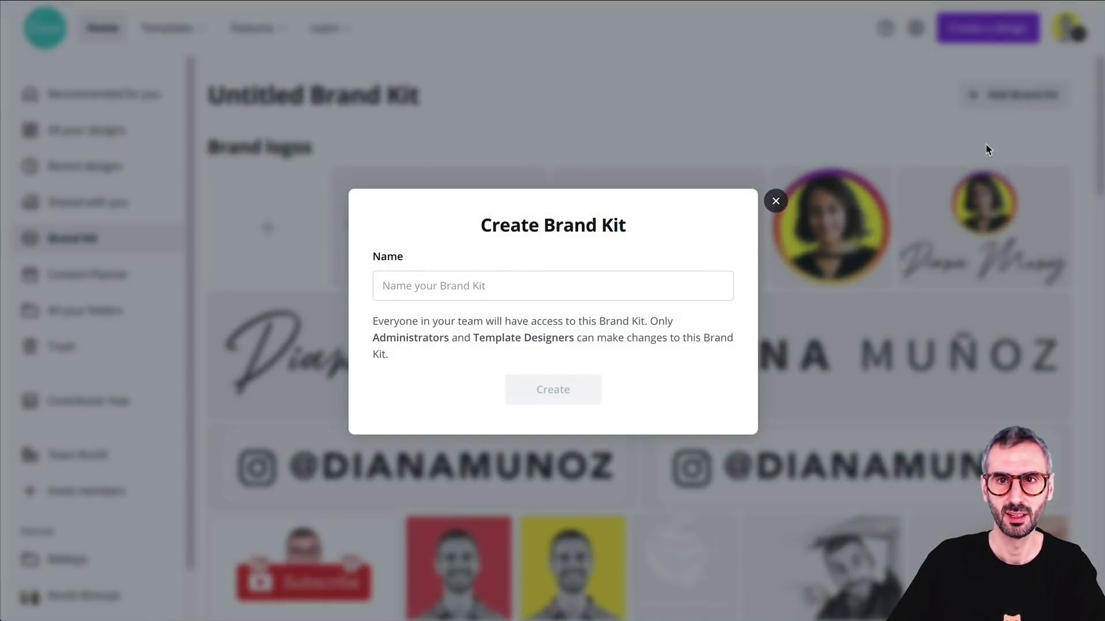
{"action": "left_click", "coordinate": [542, 280]}
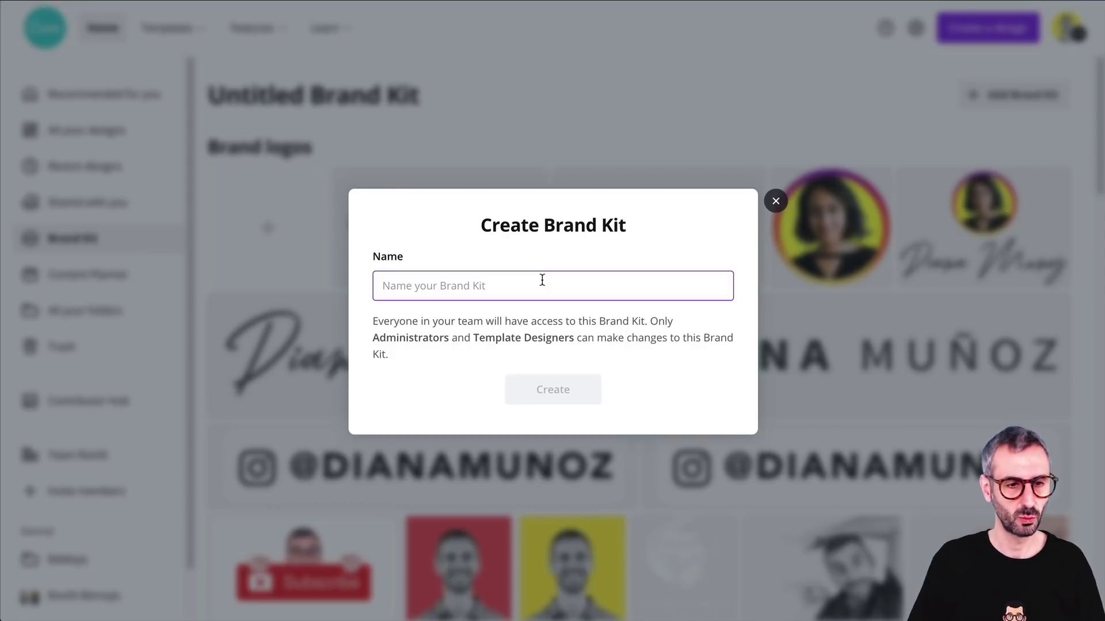
{"action": "type", "text": "The"}
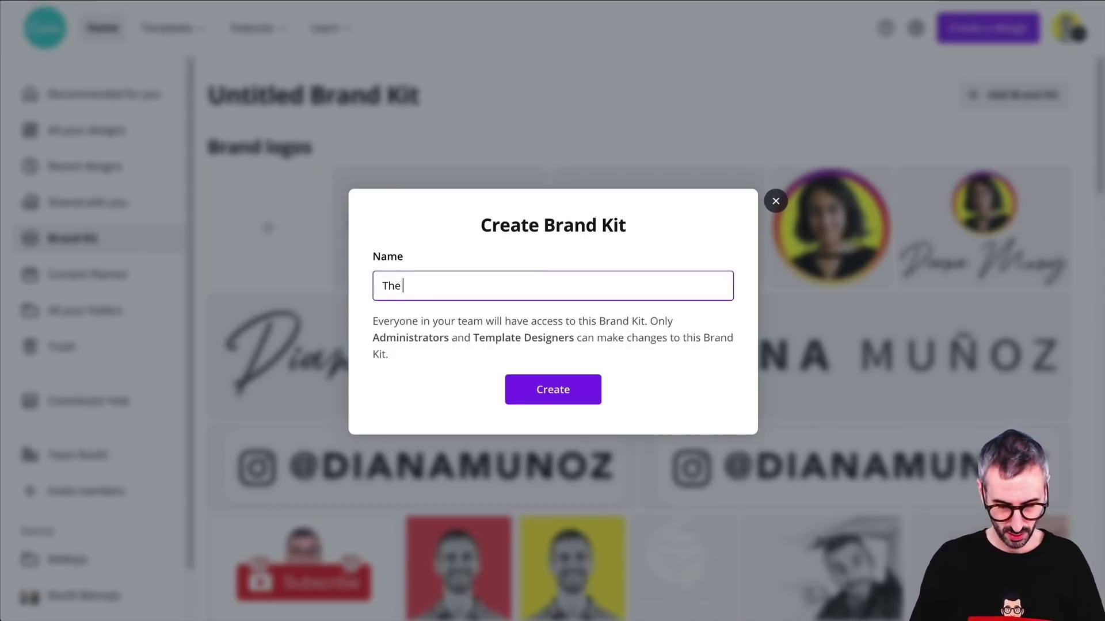
{"action": "type", "text": " Ronny Kit"}
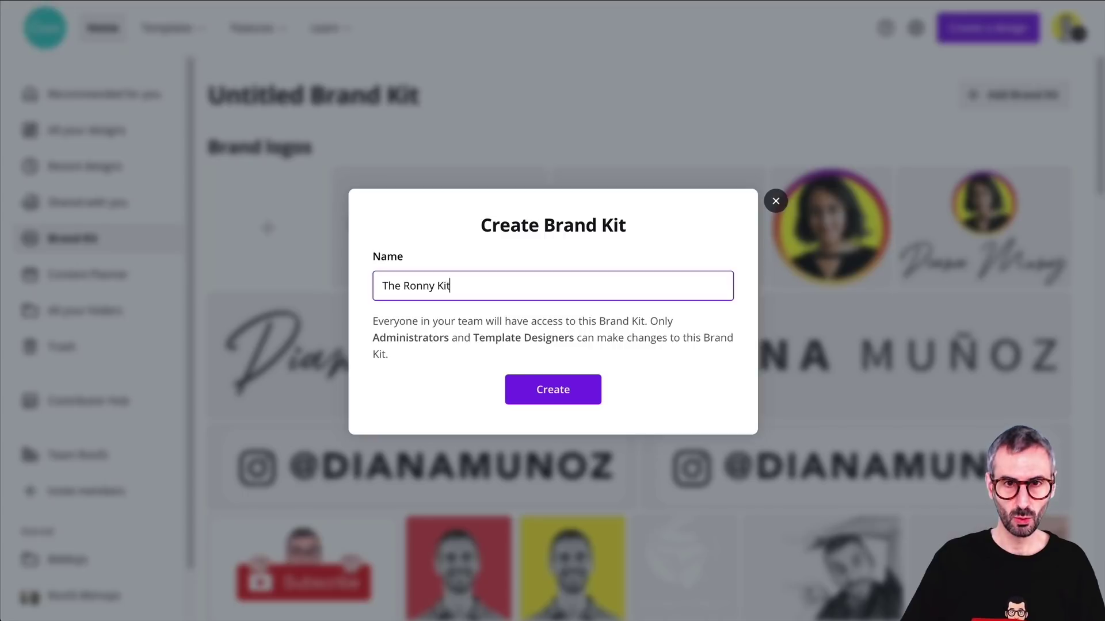
{"action": "left_click", "coordinate": [525, 384]}
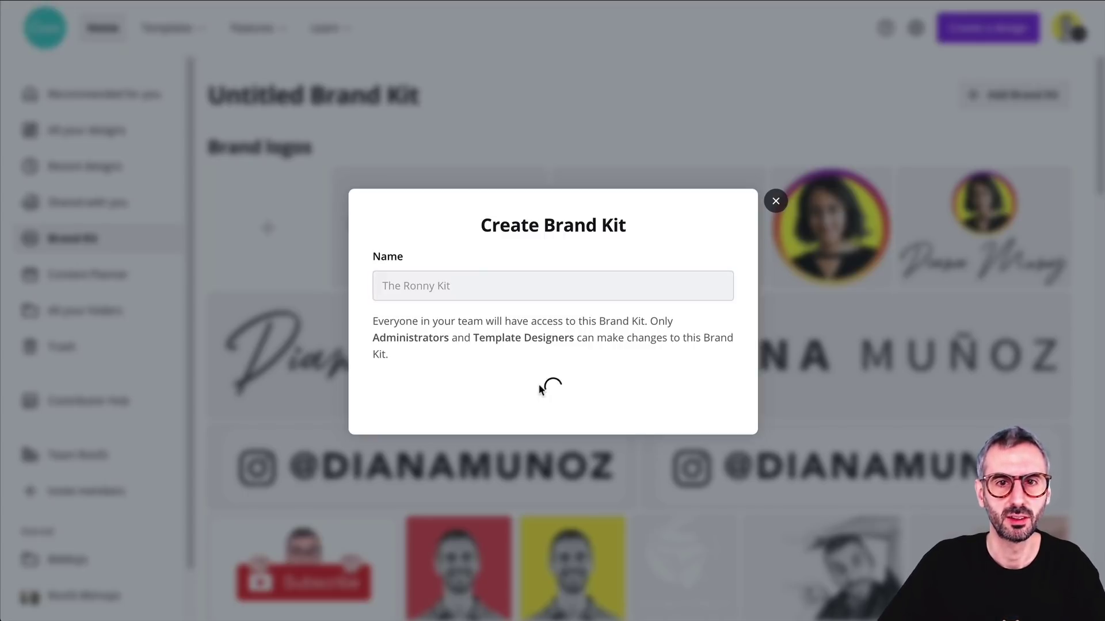
- Upload the portrait with the yellow background from the desktop's Visuals folder as a brand logo of the new kit
{"action": "left_click", "coordinate": [260, 267]}
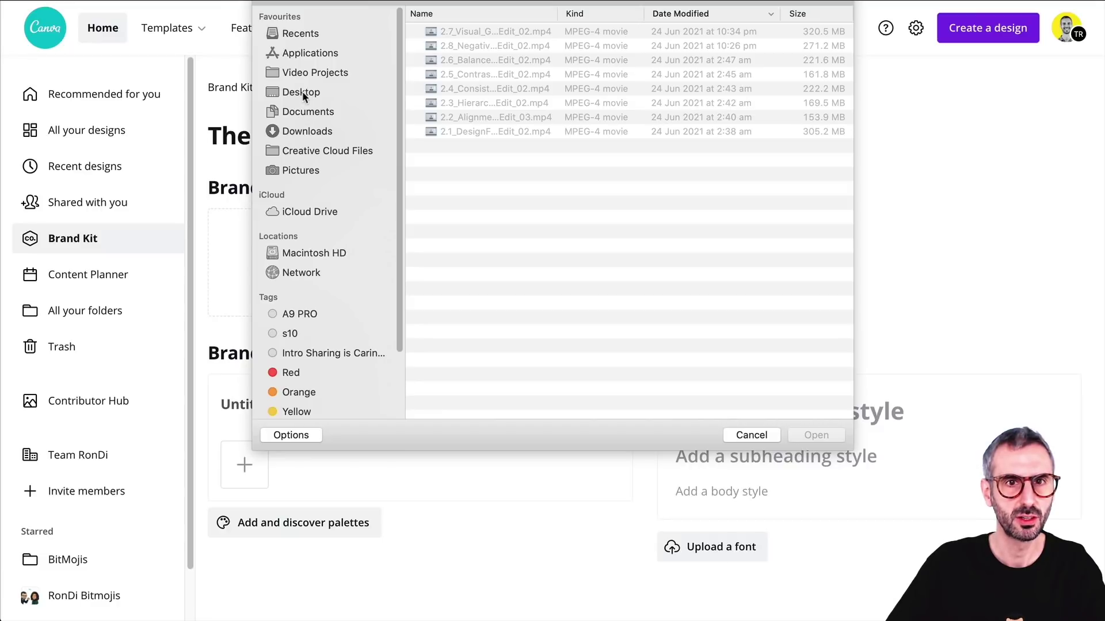
{"action": "left_click", "coordinate": [296, 96]}
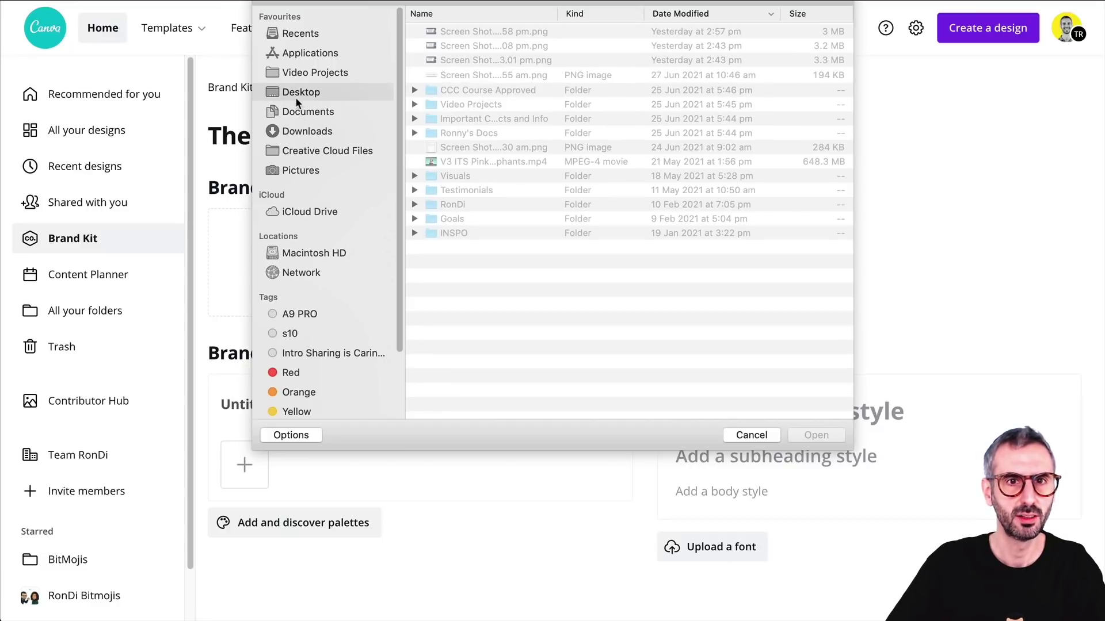
{"action": "left_click", "coordinate": [446, 177]}
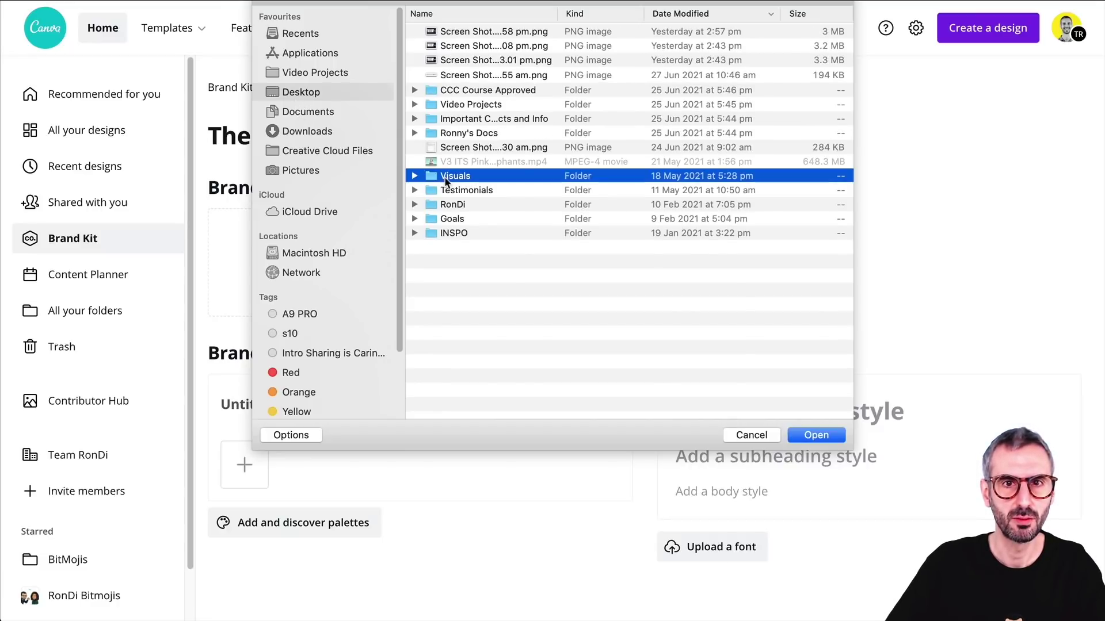
{"action": "double_click", "coordinate": [446, 178]}
{"action": "double_click", "coordinate": [467, 206]}
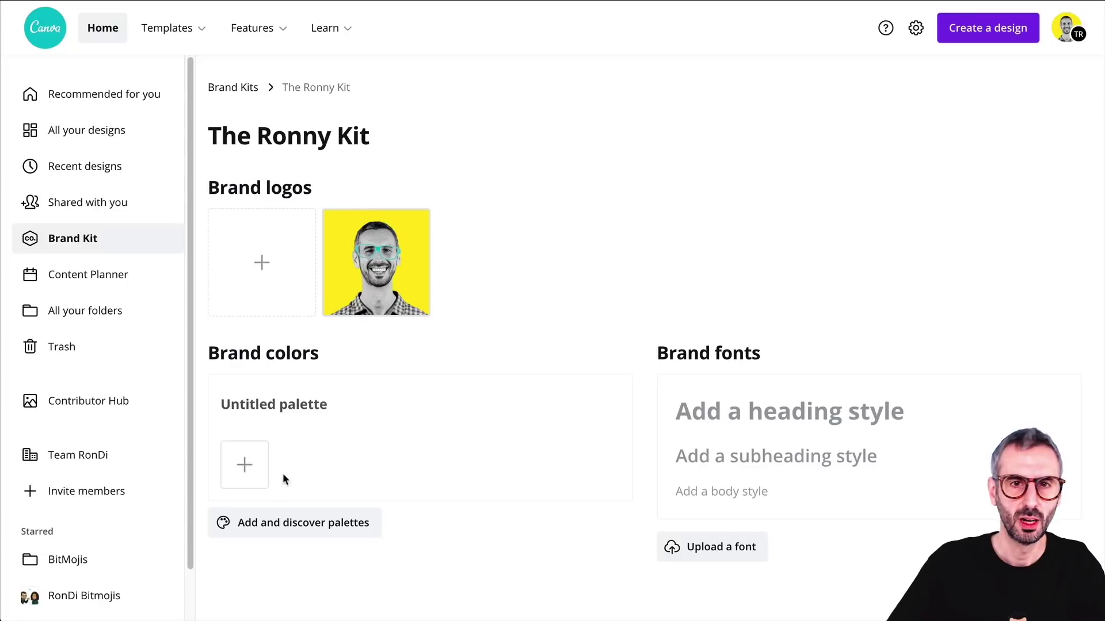
- Add a yellow brand color with hex code #FFE813 to the untitled palette
{"action": "left_click", "coordinate": [245, 465]}
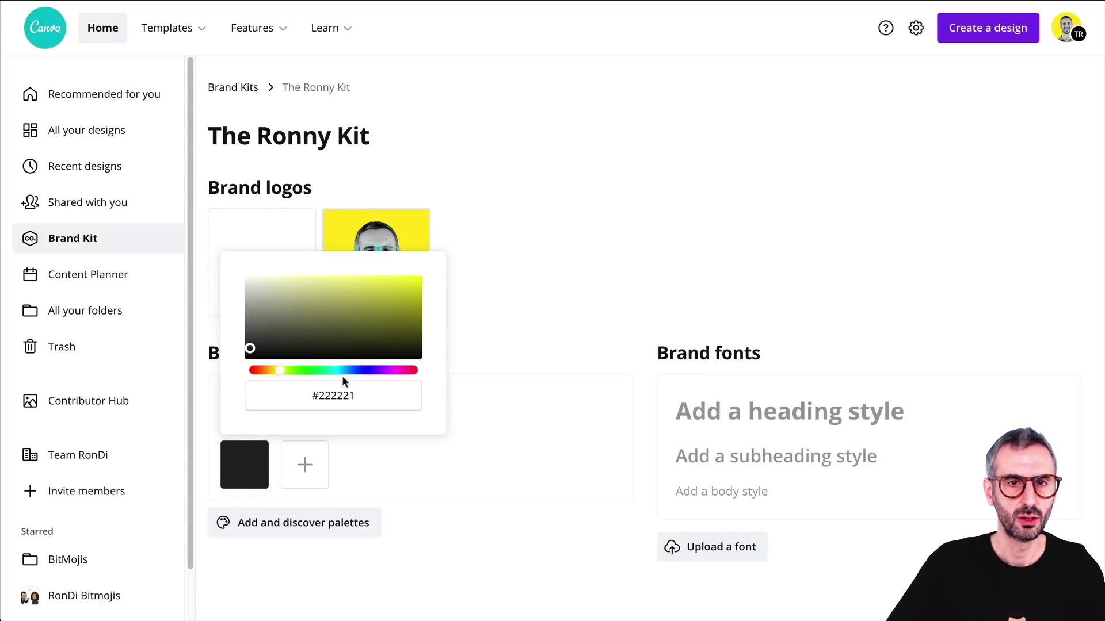
{"action": "left_click", "coordinate": [333, 401]}
{"action": "type", "text": "#FFE813"}
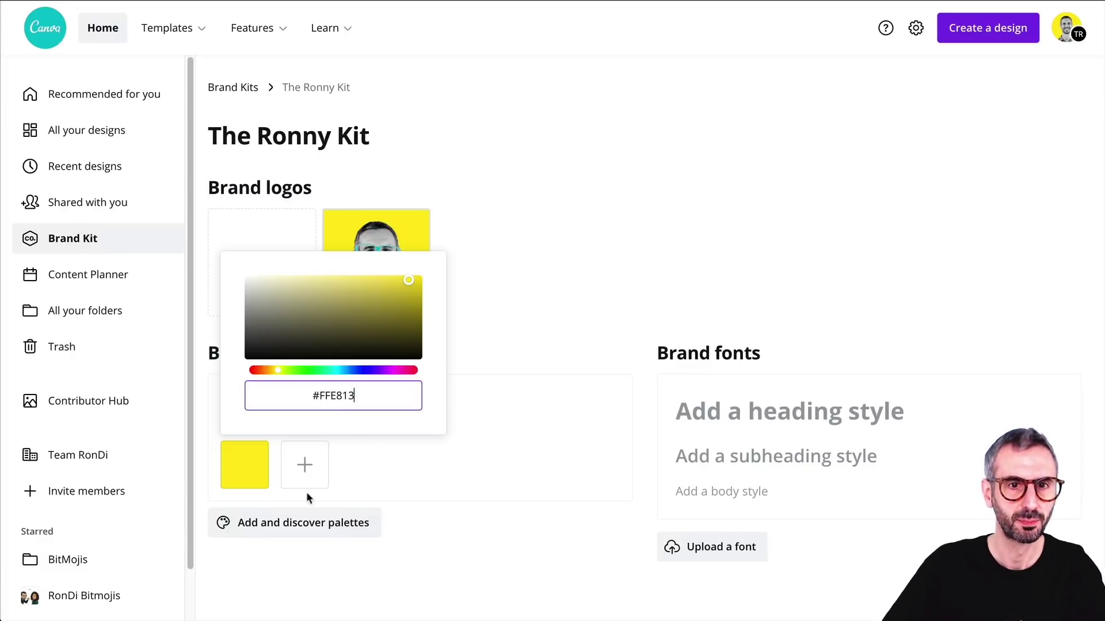
- Add white and black (#000000) as the second and third brand colors of the palette
{"action": "left_click", "coordinate": [304, 465]}
{"action": "left_click", "coordinate": [304, 465]}
{"action": "left_click_drag", "start_coordinate": [306, 316], "coordinate": [297, 265]}
{"action": "left_click", "coordinate": [365, 464]}
{"action": "left_click_drag", "start_coordinate": [385, 330], "coordinate": [336, 406]}
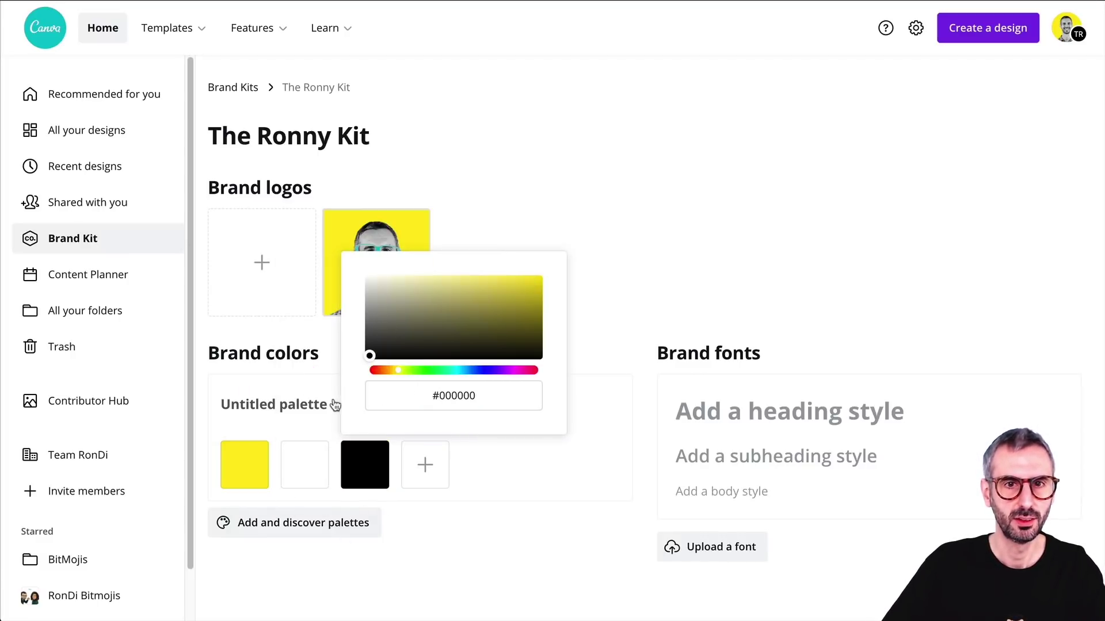
{"action": "left_click", "coordinate": [481, 521]}
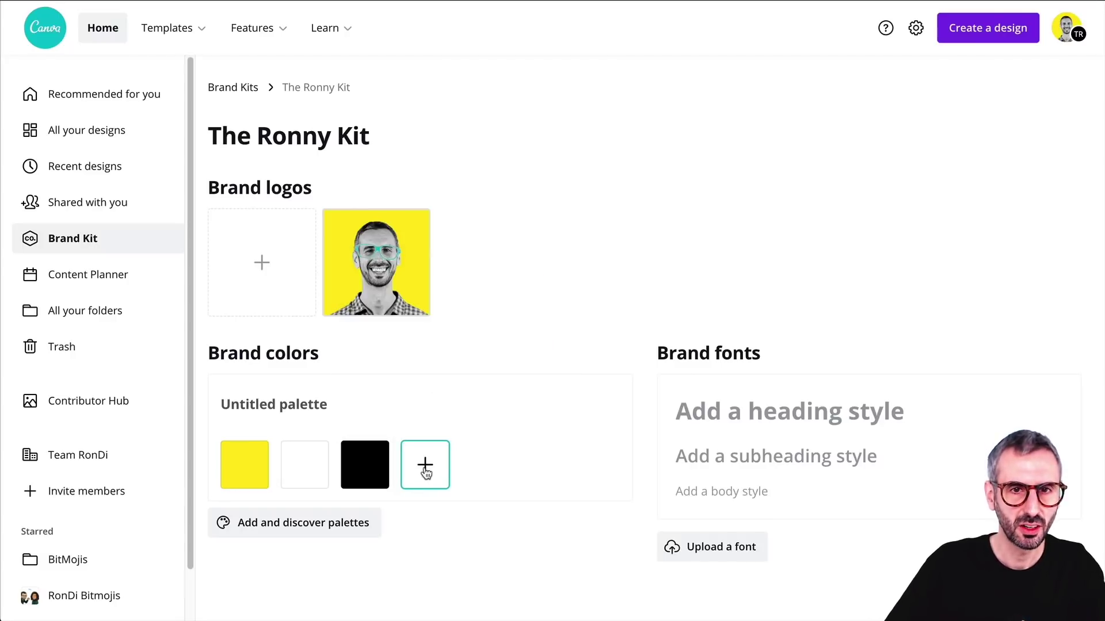
- Add a fourth brand color to the palette, the light turquoise #89EFF2
{"action": "left_click", "coordinate": [425, 469]}
{"action": "left_click", "coordinate": [523, 389]}
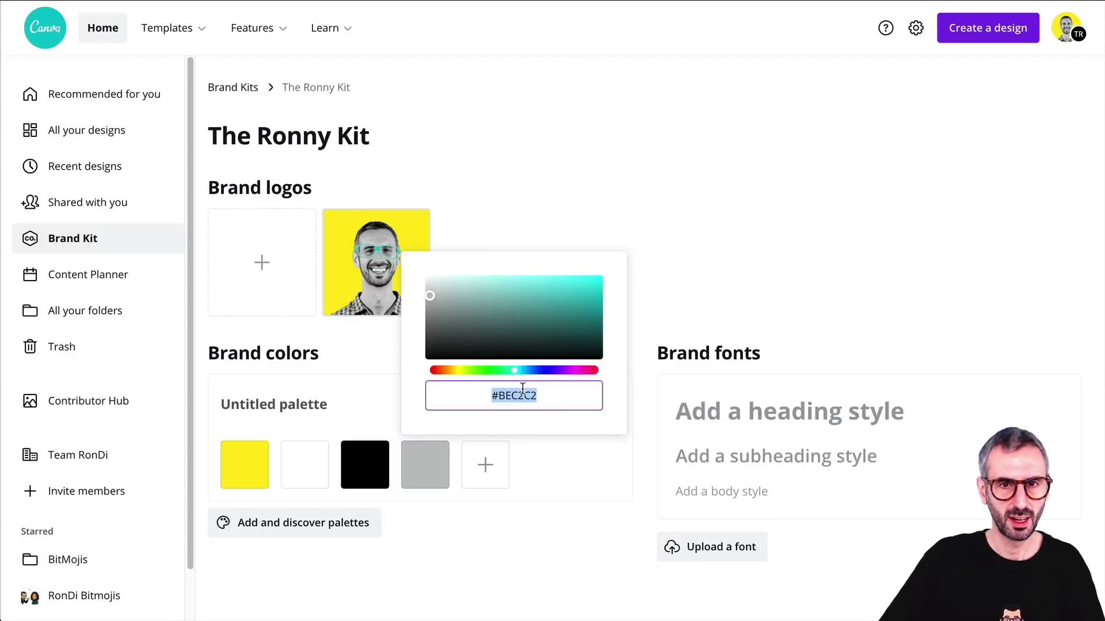
{"action": "type", "text": "#89EFF2"}
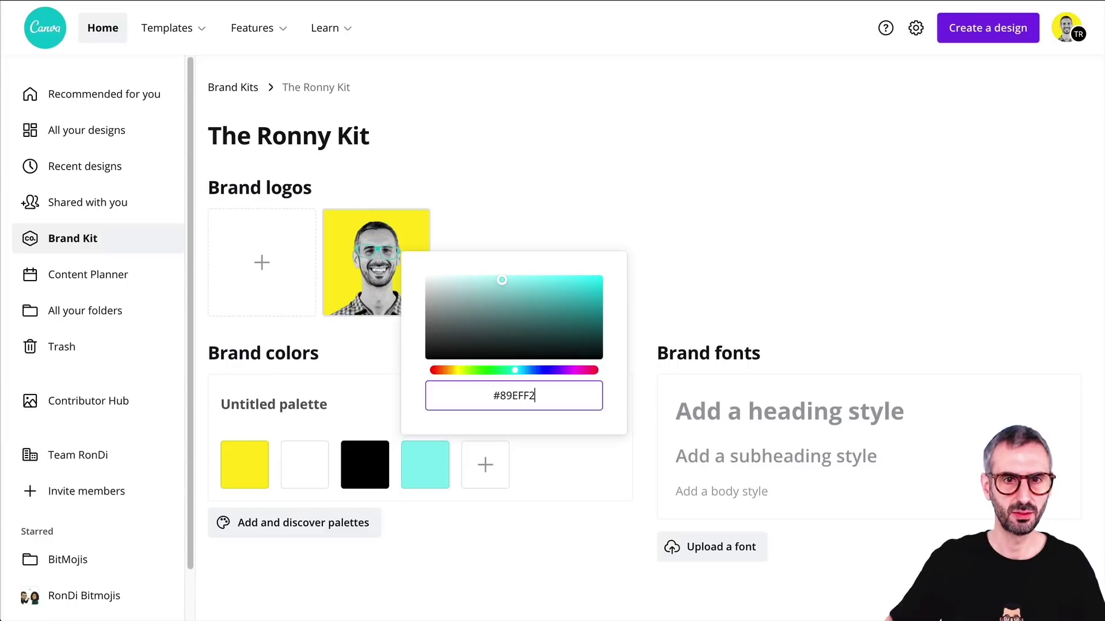
- Rename the untitled brand color palette to the owner's first name followed by "'s palette"
{"action": "left_click", "coordinate": [339, 388]}
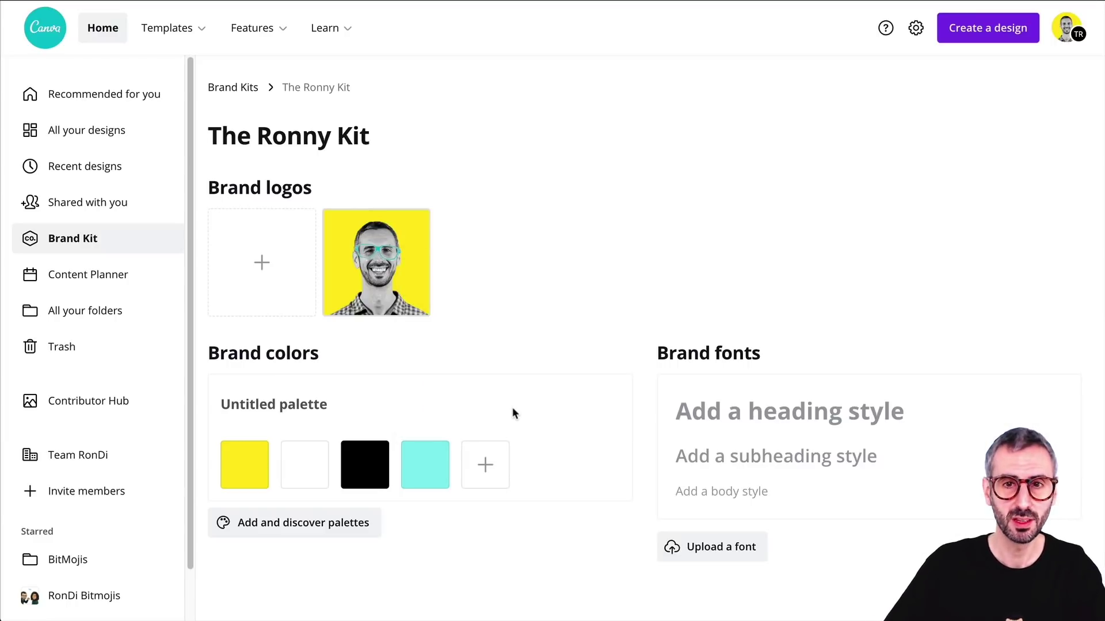
{"action": "left_click", "coordinate": [313, 403]}
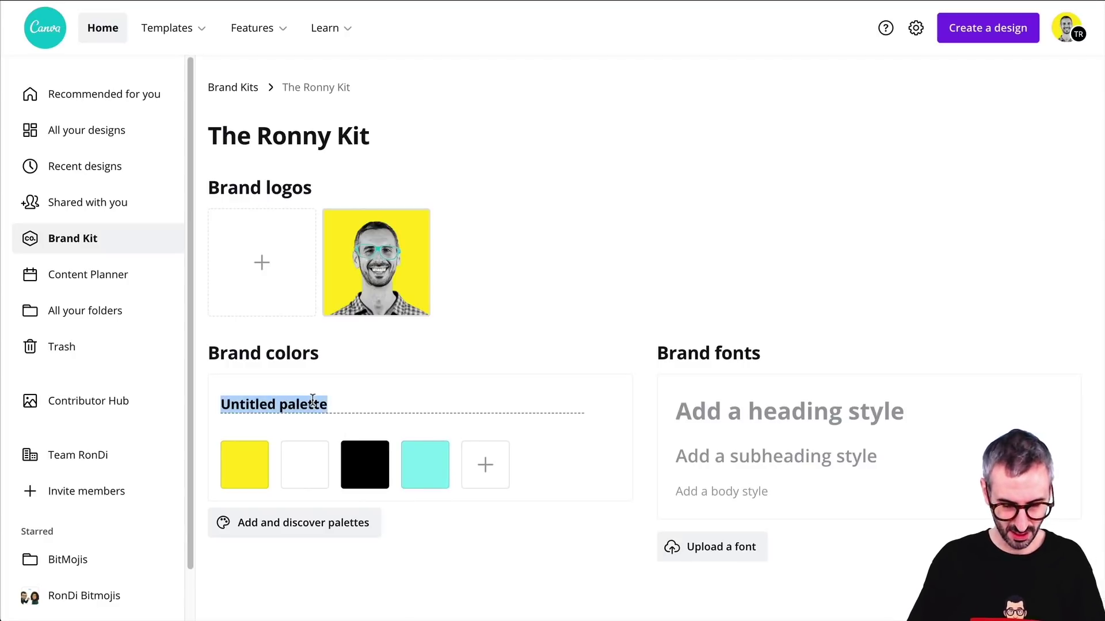
{"action": "type", "text": "Ronny's p"}
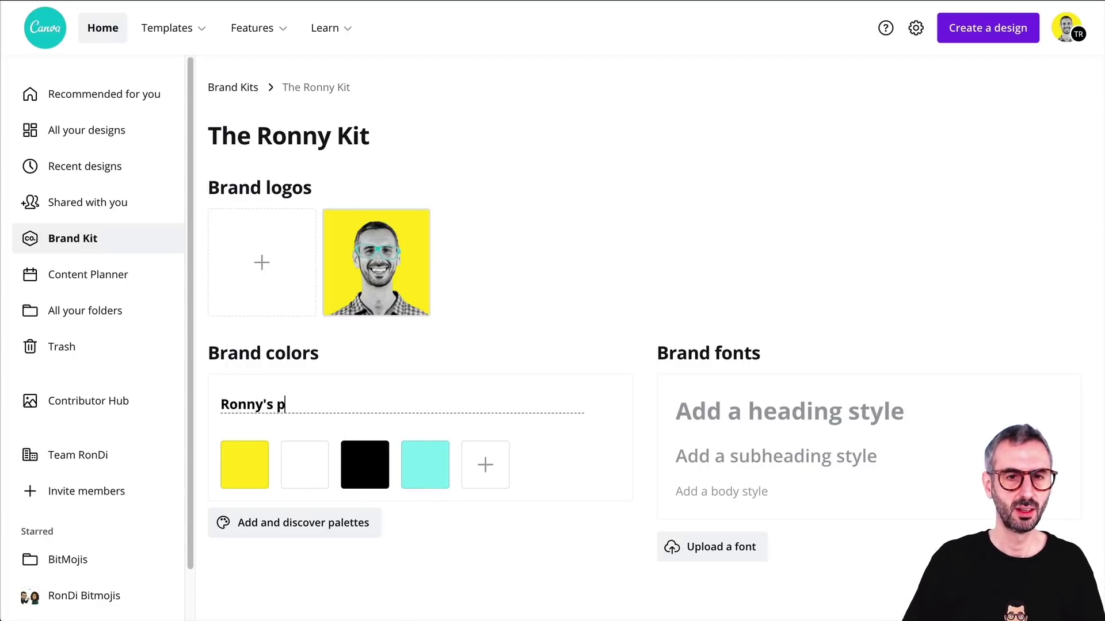
{"action": "type", "text": "alette"}
{"action": "key", "text": "Return"}
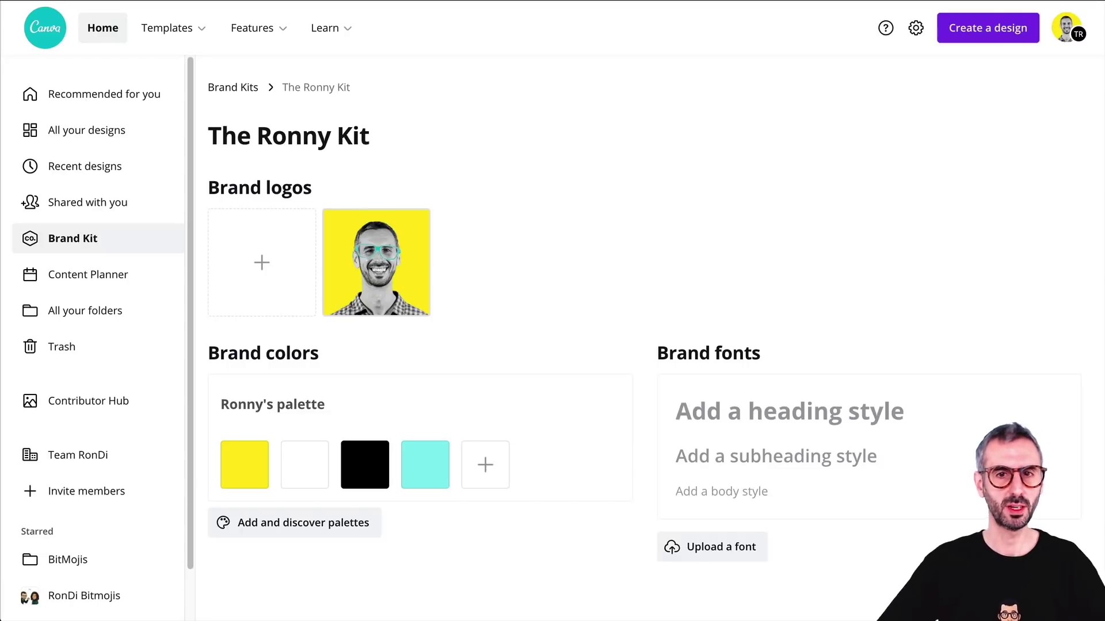
- Set the brand heading style to the Telegraf Bold font at size 42
{"action": "left_click", "coordinate": [753, 410]}
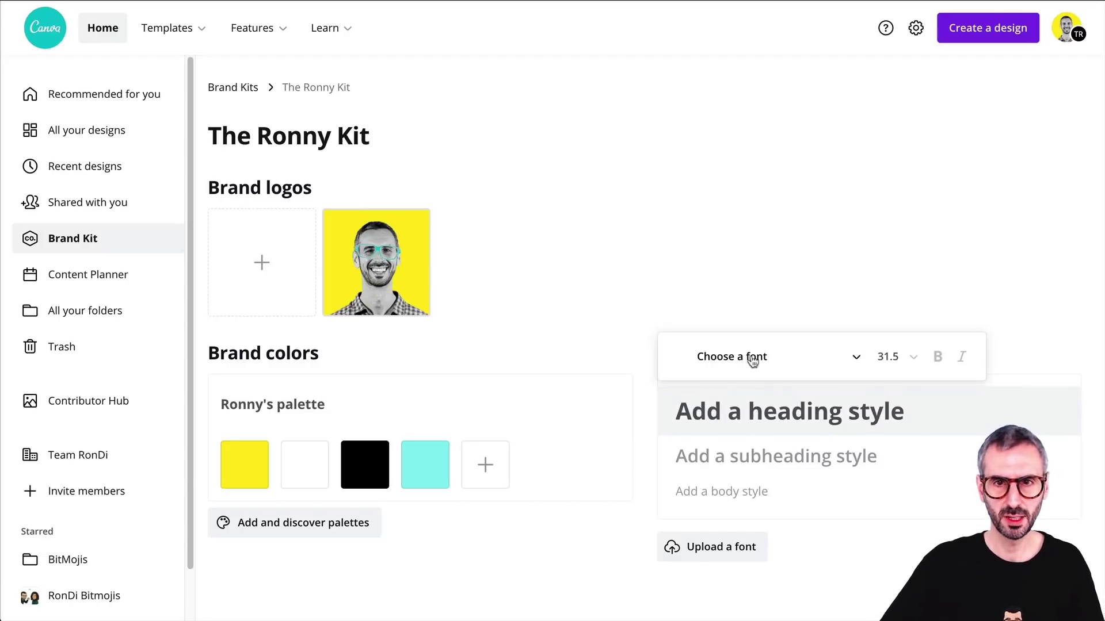
{"action": "left_click", "coordinate": [754, 358]}
{"action": "type", "text": "tele"}
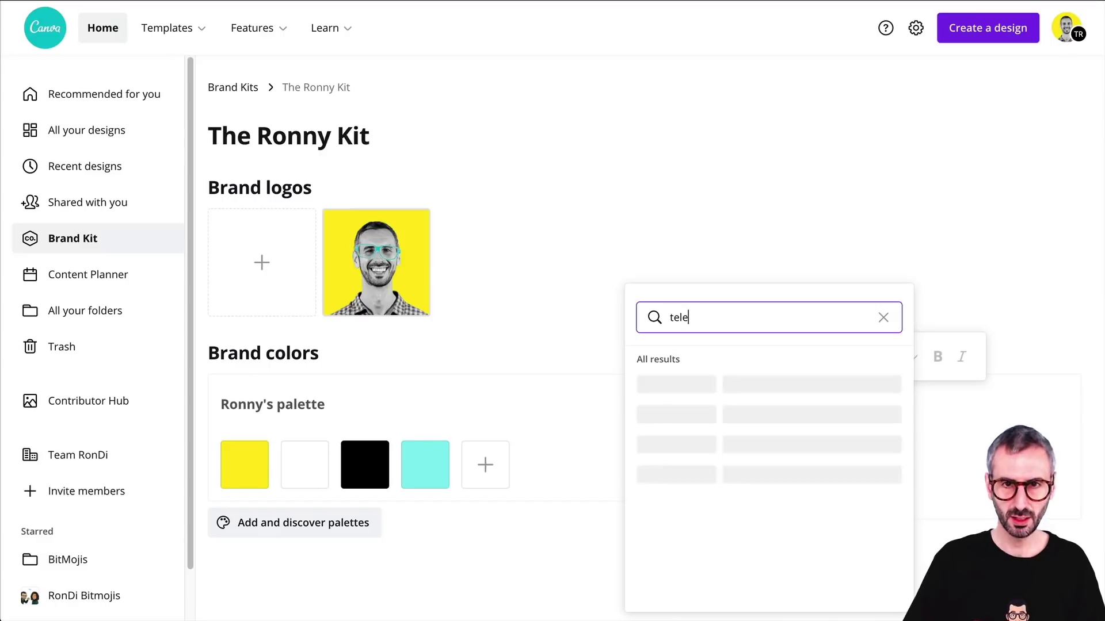
{"action": "type", "text": "gra"}
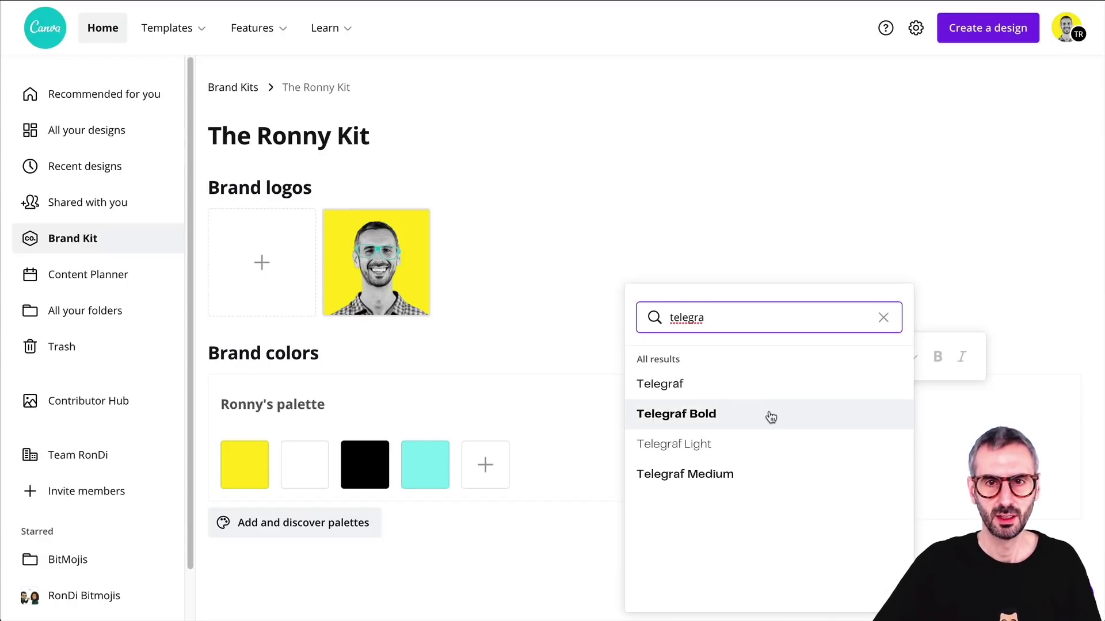
{"action": "left_click", "coordinate": [771, 415]}
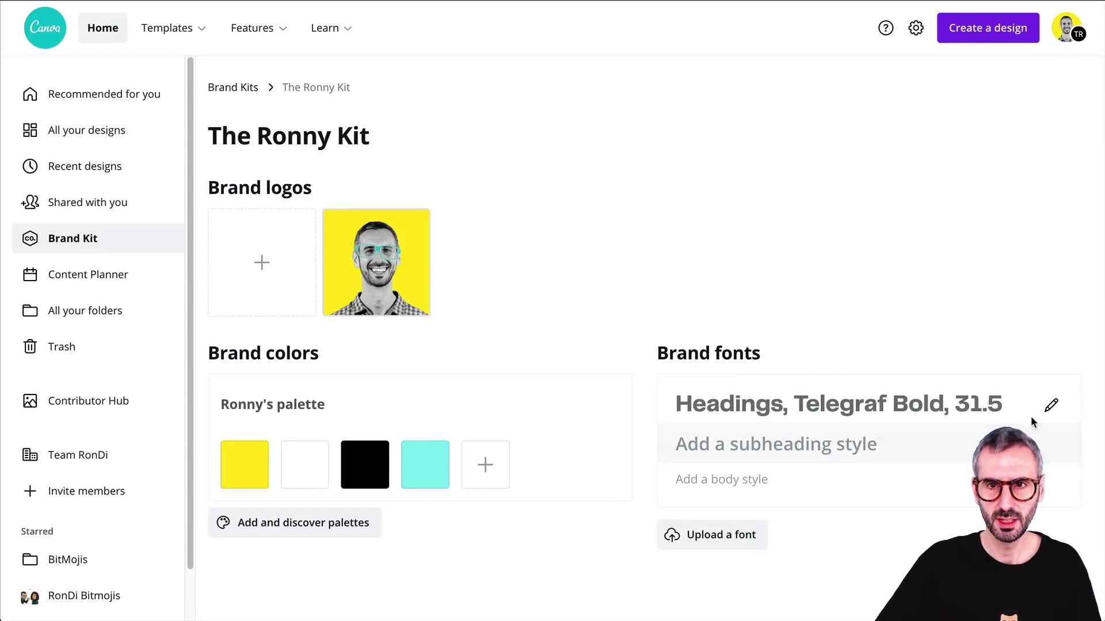
{"action": "left_click", "coordinate": [976, 355]}
{"action": "left_click", "coordinate": [973, 221]}
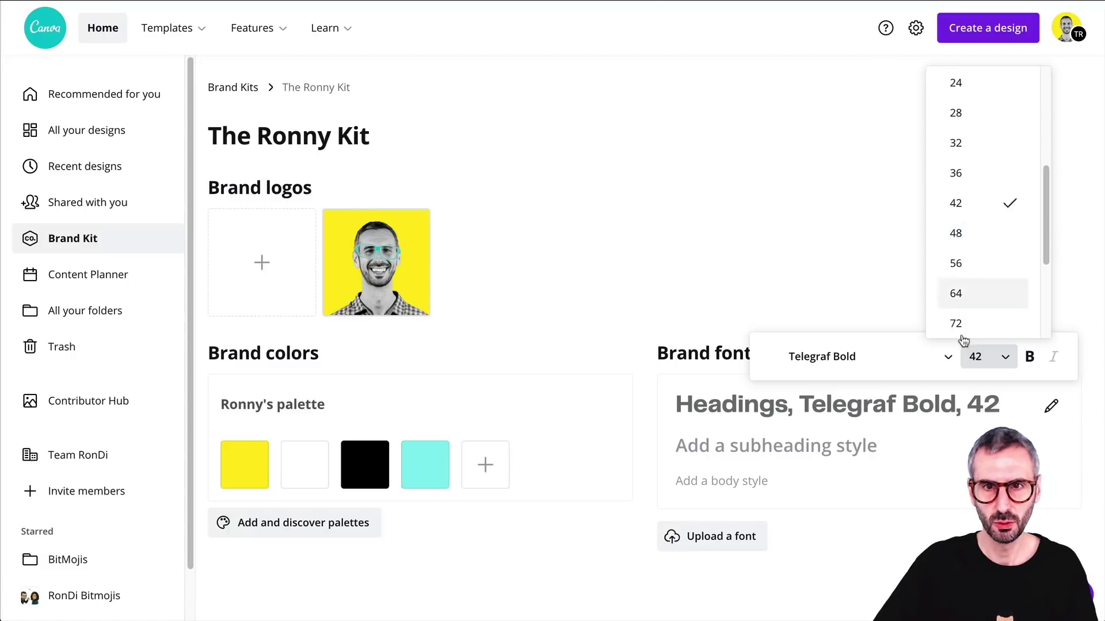
- Set the brand subheading style to the regular Telegraf font at size 32
{"action": "left_click", "coordinate": [870, 449]}
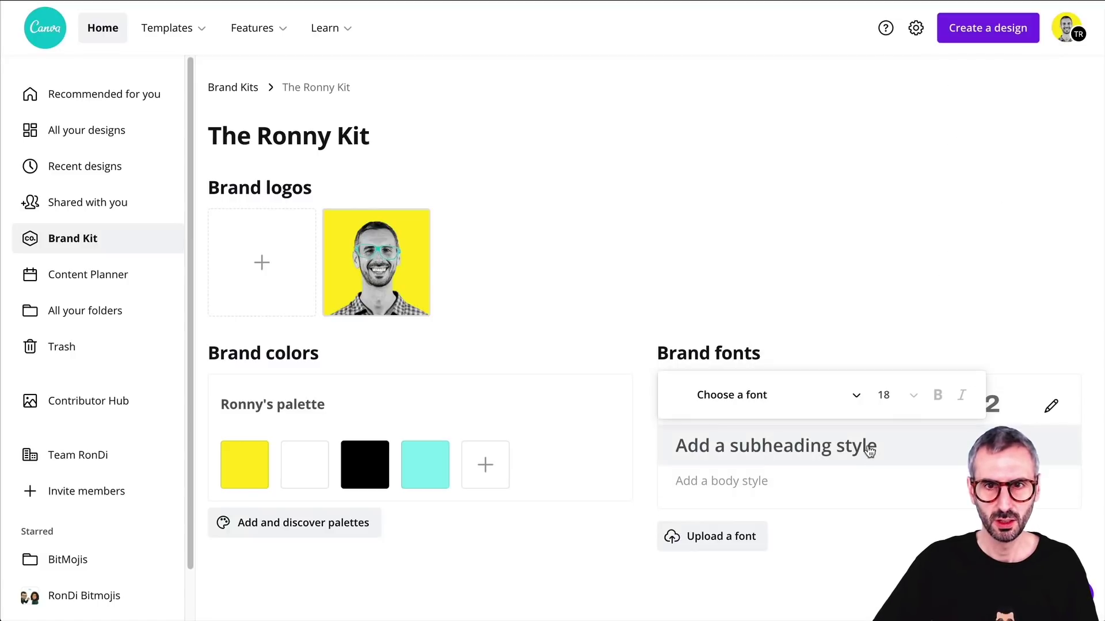
{"action": "left_click", "coordinate": [742, 399]}
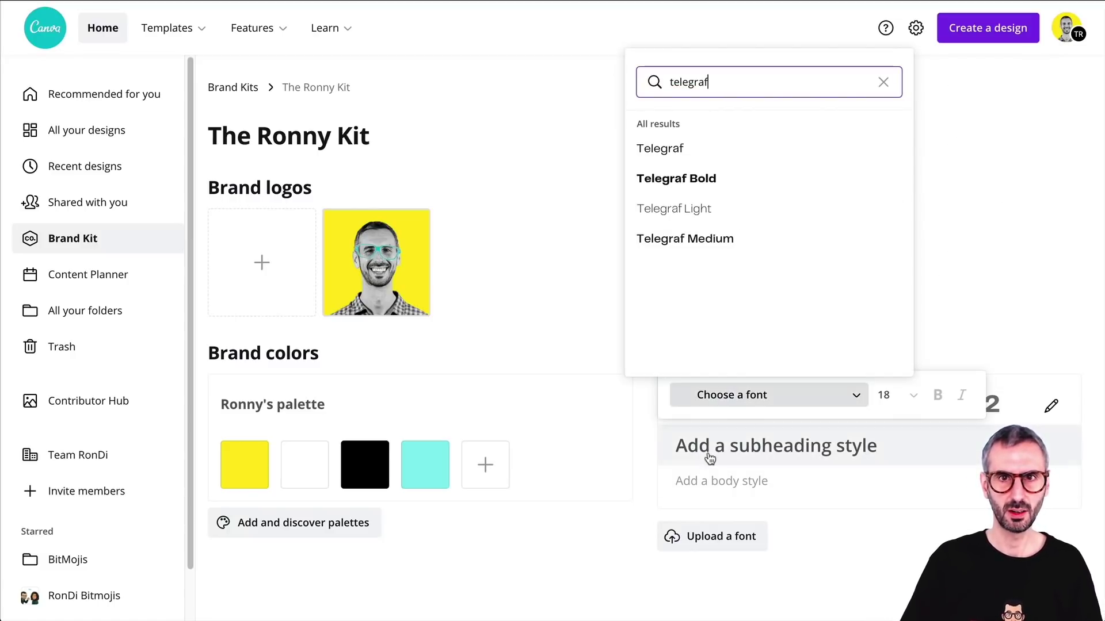
{"action": "left_click", "coordinate": [666, 147]}
{"action": "left_click", "coordinate": [1050, 442]}
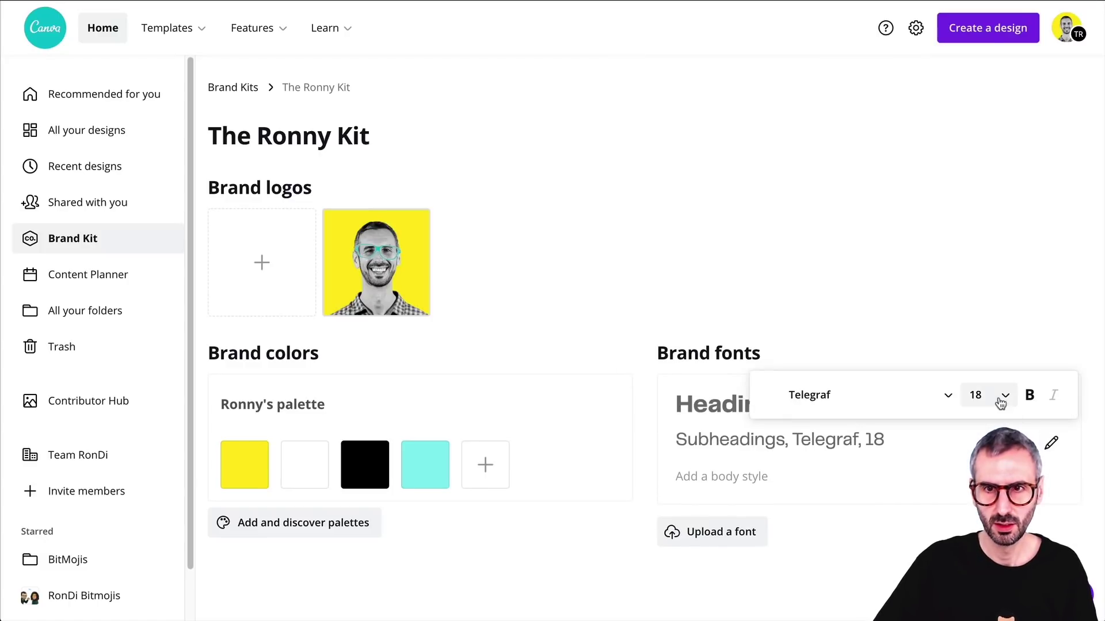
{"action": "left_click", "coordinate": [1001, 397]}
{"action": "scroll", "coordinate": [982, 345], "scroll_direction": "down", "scroll_amount": 1}
{"action": "left_click", "coordinate": [982, 335]}
- Set the brand body style to the Lora font at size 24
{"action": "left_click", "coordinate": [762, 480]}
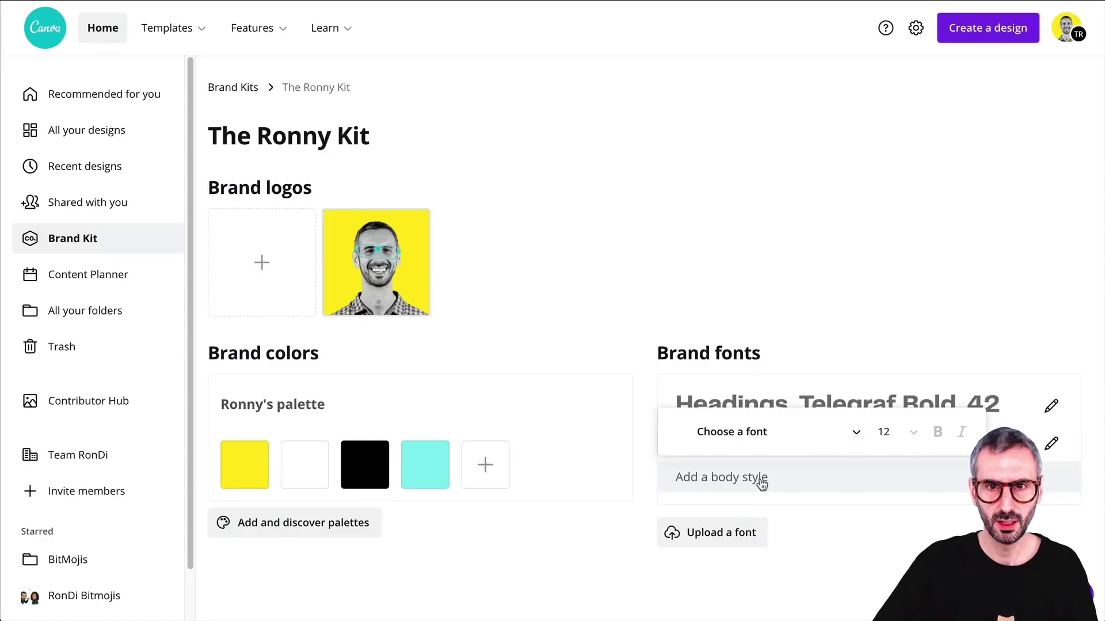
{"action": "left_click", "coordinate": [852, 433]}
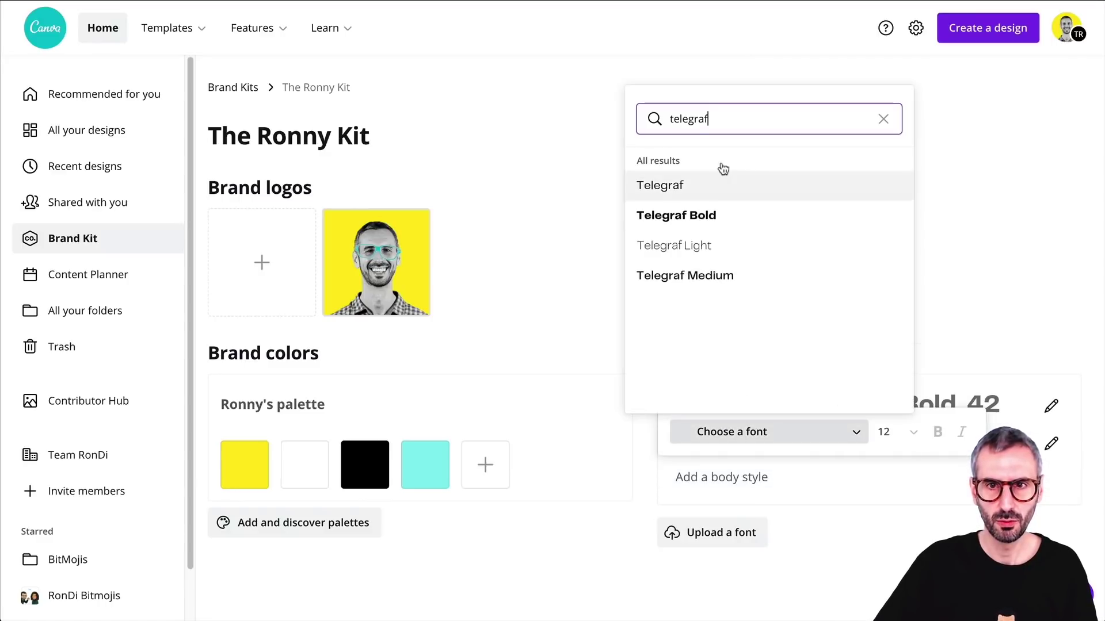
{"action": "left_click_drag", "start_coordinate": [707, 119], "coordinate": [633, 108]}
{"action": "type", "text": "la"}
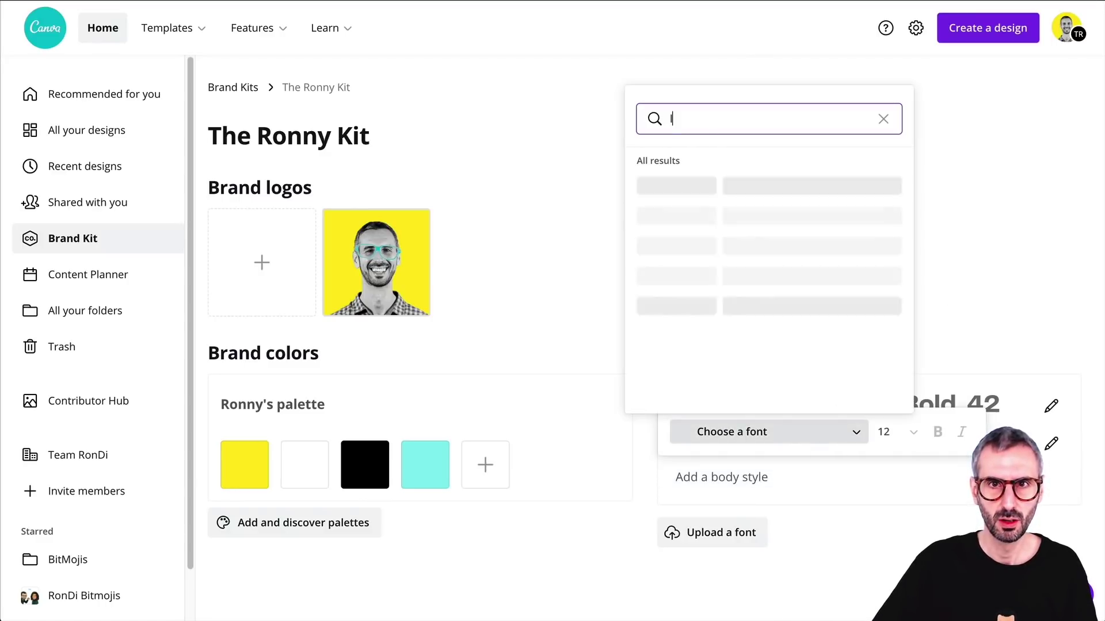
{"action": "left_click", "coordinate": [649, 217]}
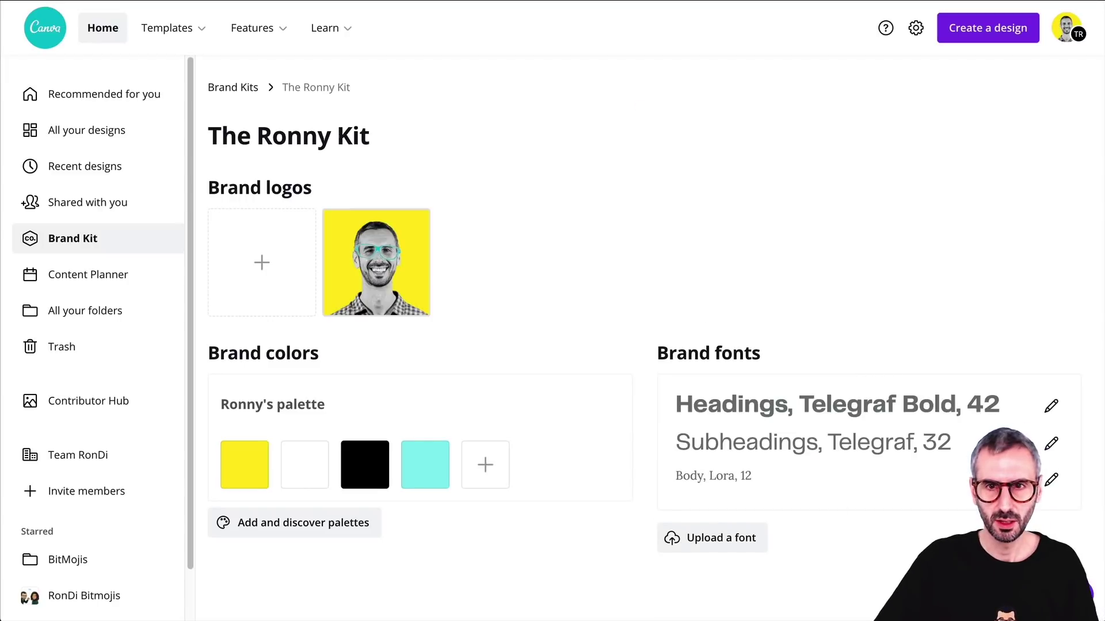
{"action": "left_click", "coordinate": [1051, 483]}
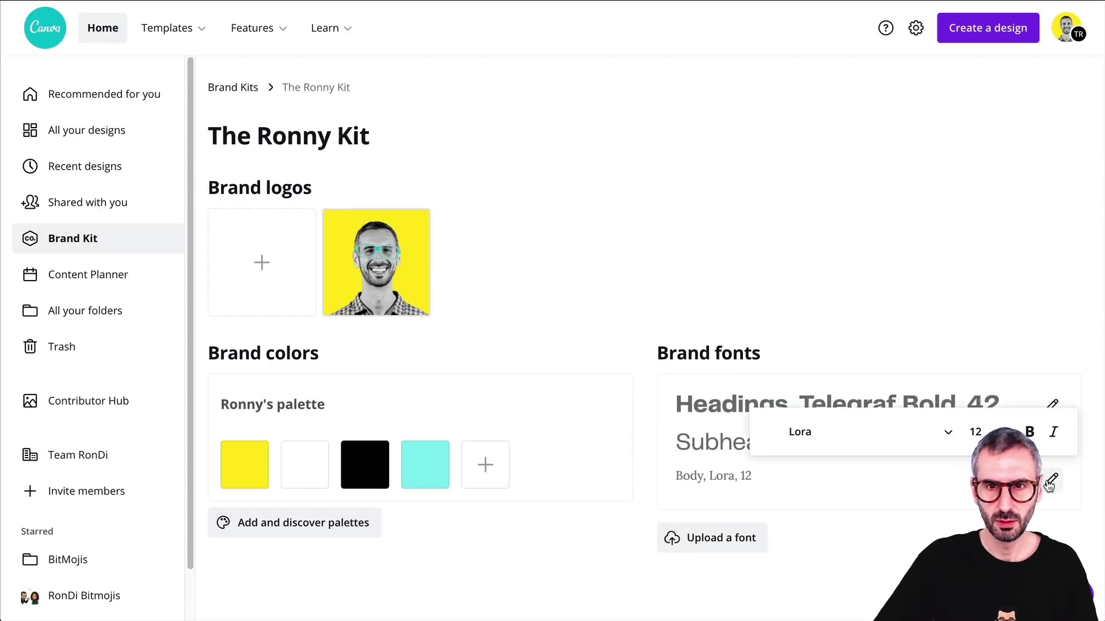
{"action": "left_click", "coordinate": [975, 431]}
{"action": "scroll", "coordinate": [970, 395], "scroll_direction": "down", "scroll_amount": 2}
{"action": "scroll", "coordinate": [971, 395], "scroll_direction": "up", "scroll_amount": 1}
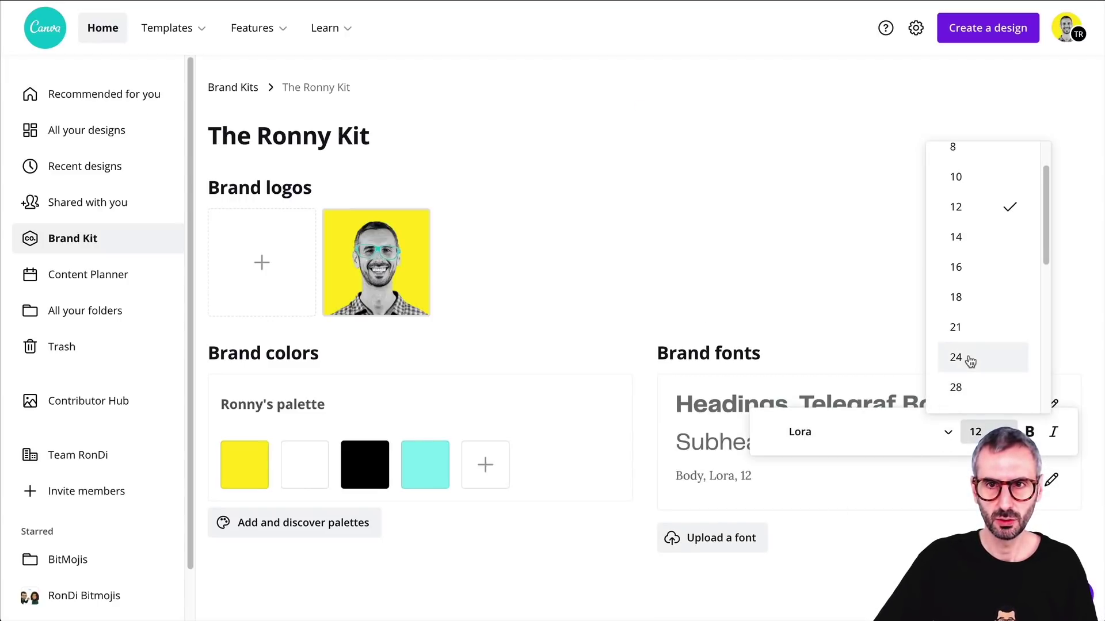
{"action": "left_click", "coordinate": [969, 358]}
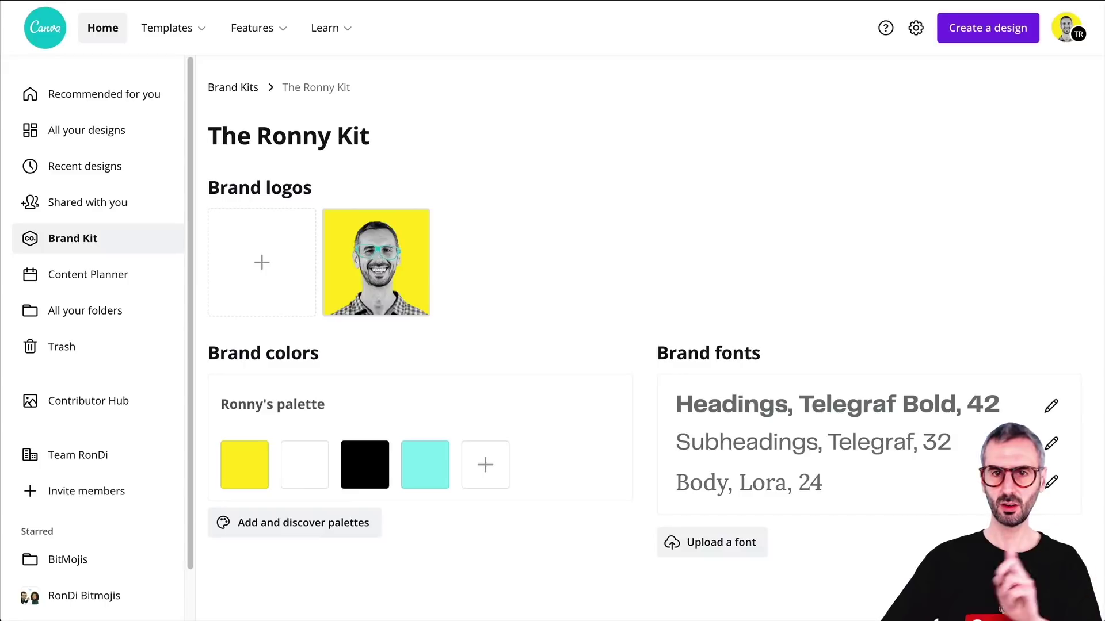
- Leave the finished kit and open the Email Newsletter design from the list of all designs
{"action": "left_click", "coordinate": [241, 92]}
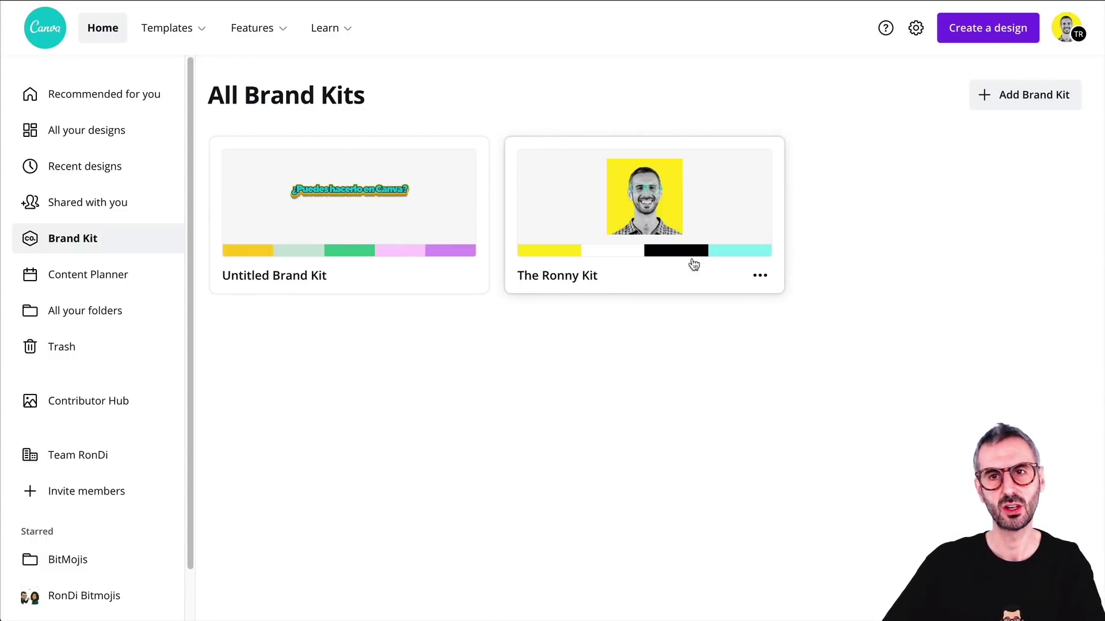
{"action": "left_click", "coordinate": [82, 131]}
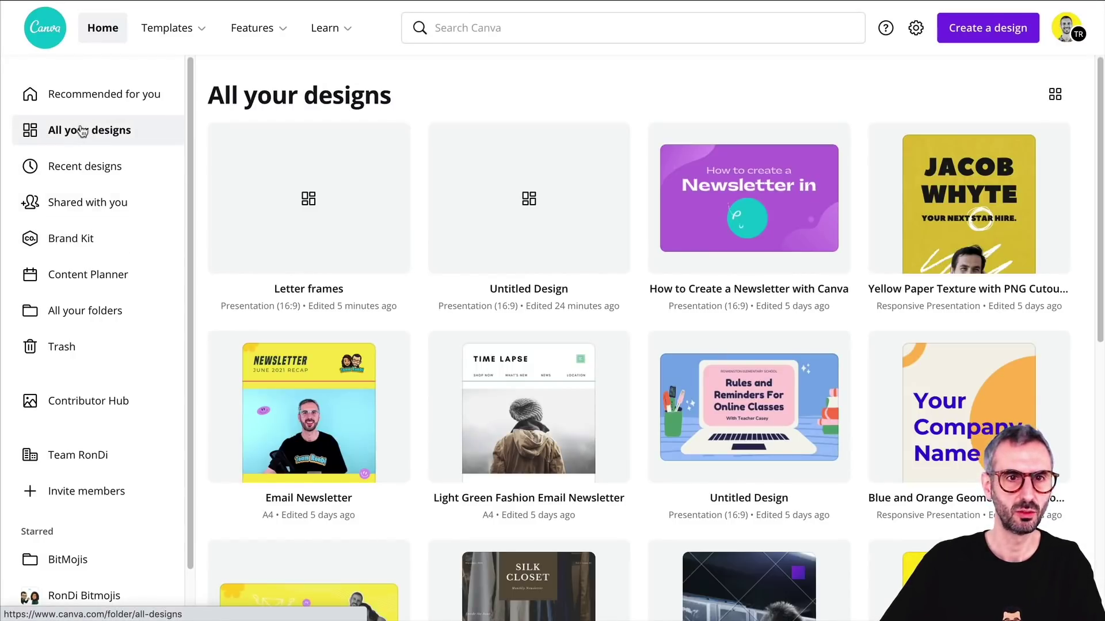
{"action": "left_click", "coordinate": [81, 92]}
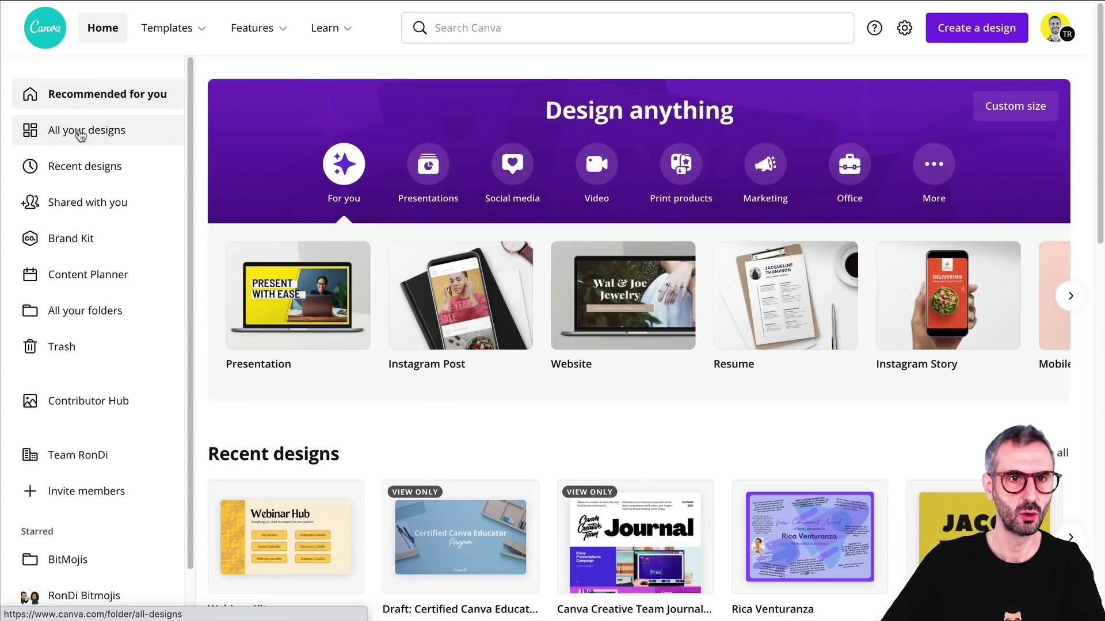
{"action": "left_click", "coordinate": [81, 132]}
{"action": "scroll", "coordinate": [448, 260], "scroll_direction": "down", "scroll_amount": 4}
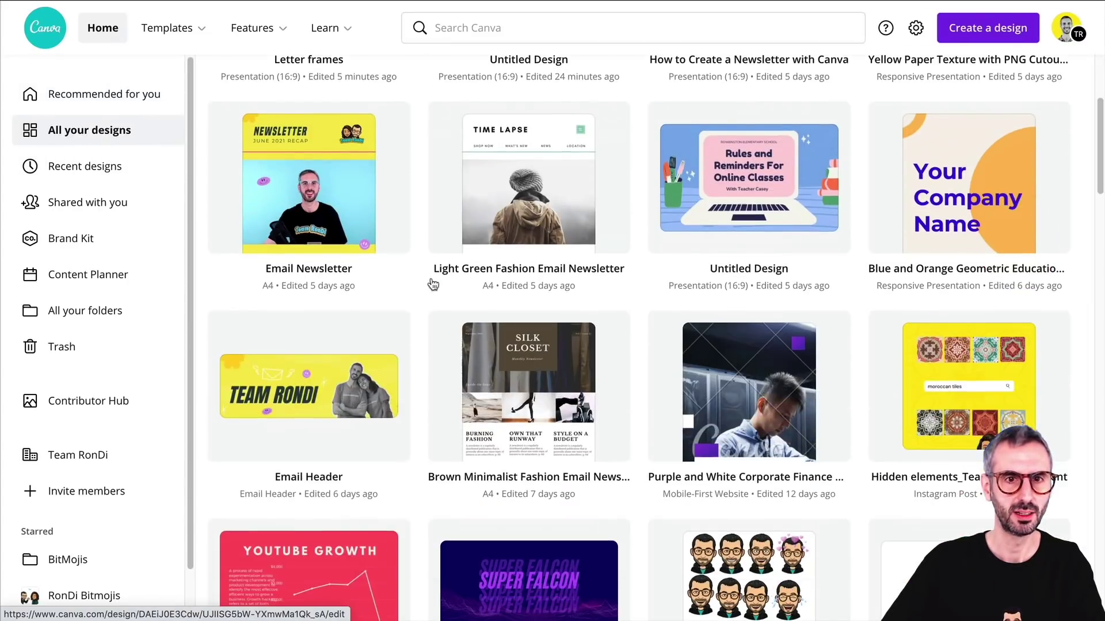
{"action": "scroll", "coordinate": [432, 284], "scroll_direction": "up", "scroll_amount": 4}
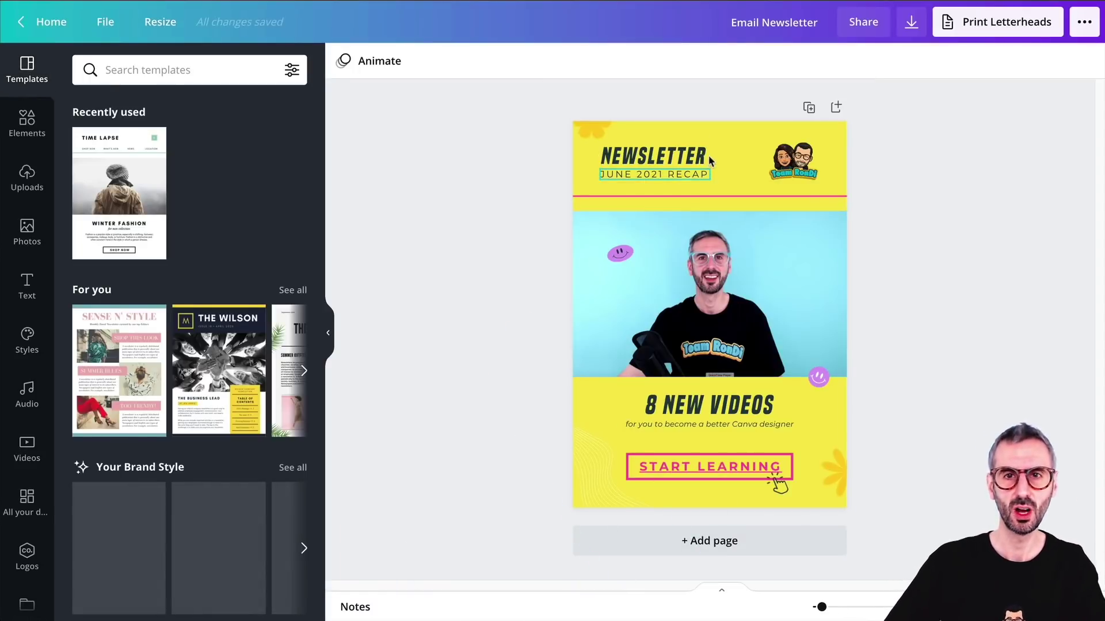
- Review the brand palettes offered for the newsletter's yellow background and the Brand Kits available for selection
{"action": "left_click", "coordinate": [738, 131]}
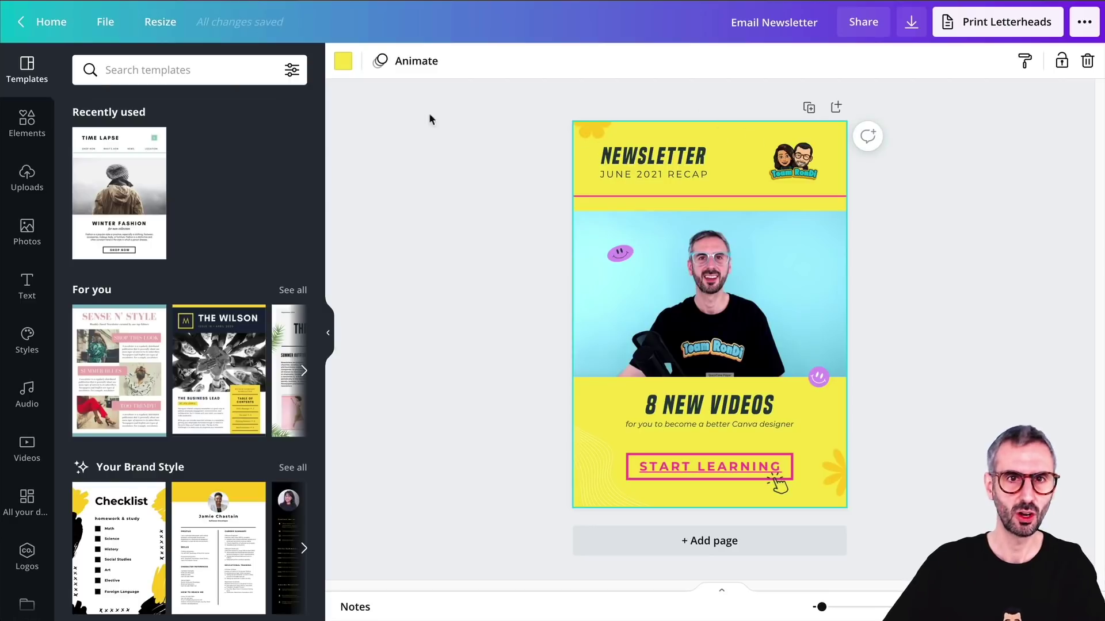
{"action": "left_click", "coordinate": [343, 59]}
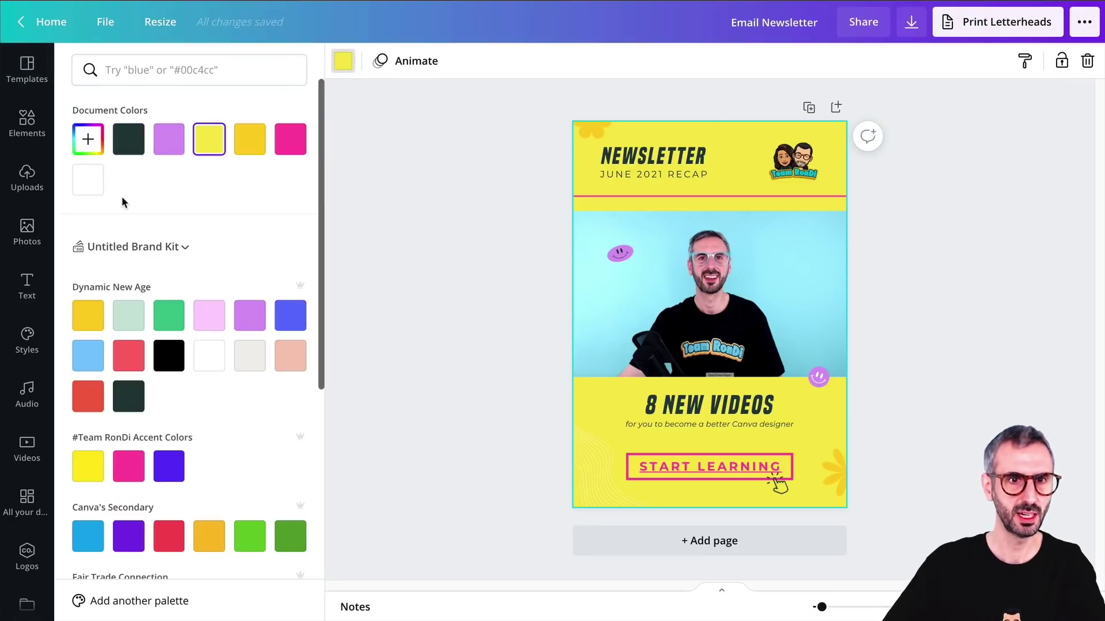
{"action": "scroll", "coordinate": [138, 286], "scroll_direction": "down", "scroll_amount": 4}
{"action": "scroll", "coordinate": [139, 290], "scroll_direction": "up", "scroll_amount": 4}
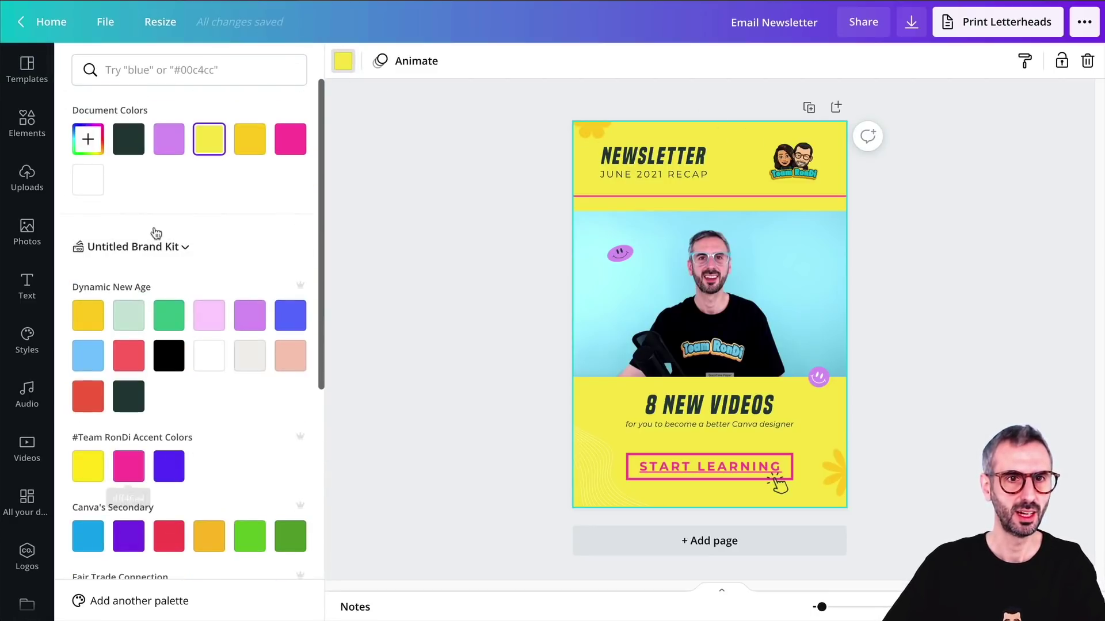
{"action": "left_click", "coordinate": [186, 249]}
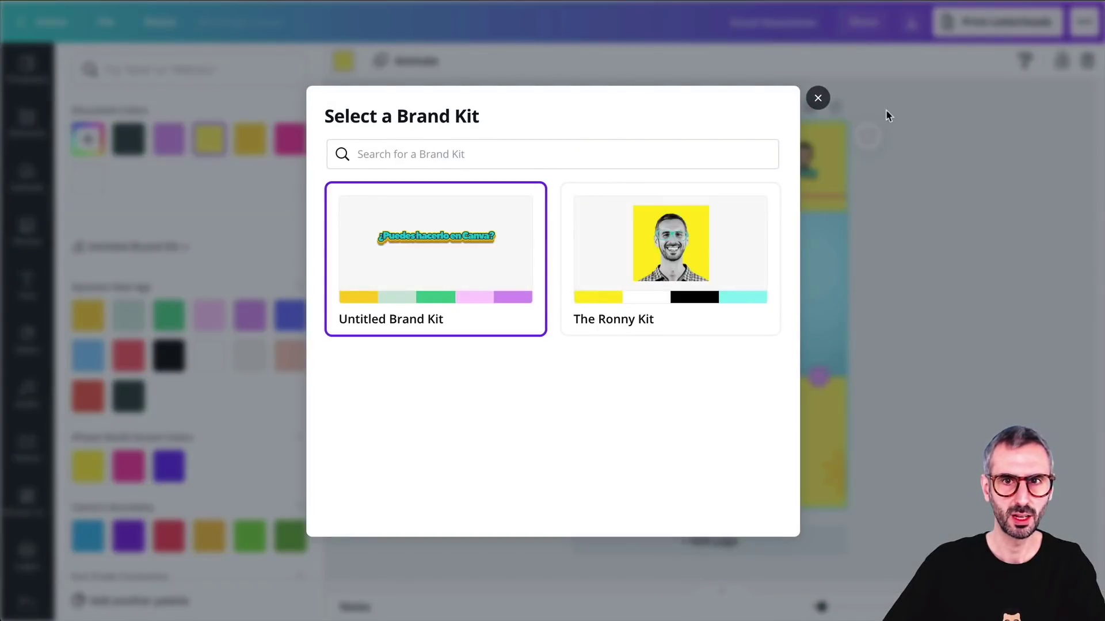
{"action": "left_click", "coordinate": [817, 99]}
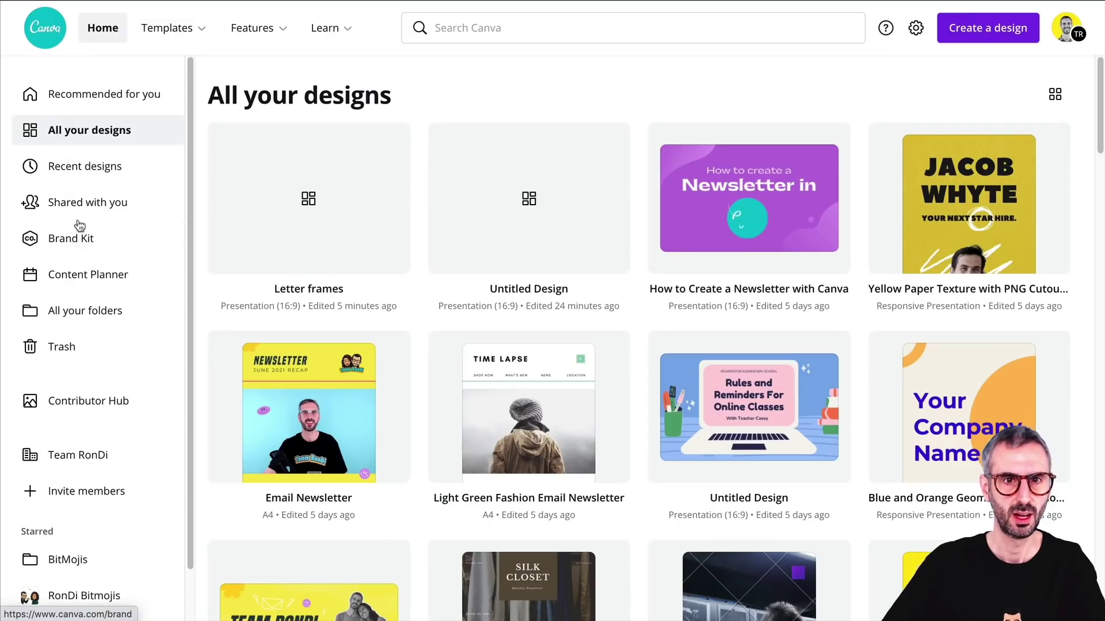
- Rename the Untitled Brand Kit as "RonDi Brandkit" in the Brand Kit section
{"action": "left_click", "coordinate": [79, 236]}
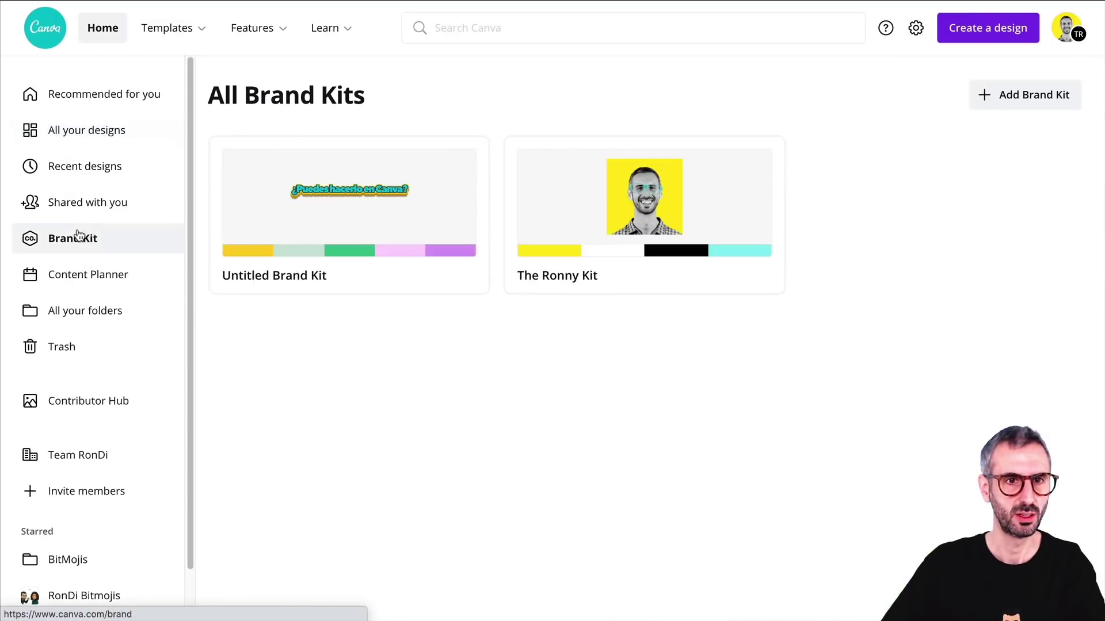
{"action": "left_click", "coordinate": [316, 277]}
{"action": "left_click", "coordinate": [318, 135]}
{"action": "type", "text": "RonD"}
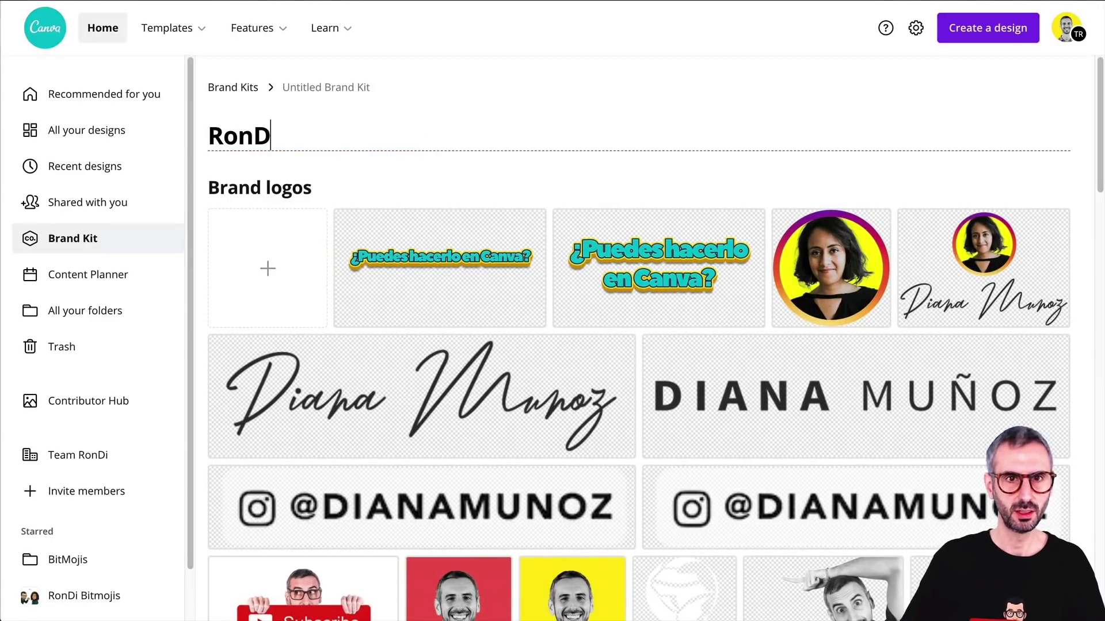
{"action": "type", "text": "i Brandkit"}
{"action": "left_click", "coordinate": [86, 130]}
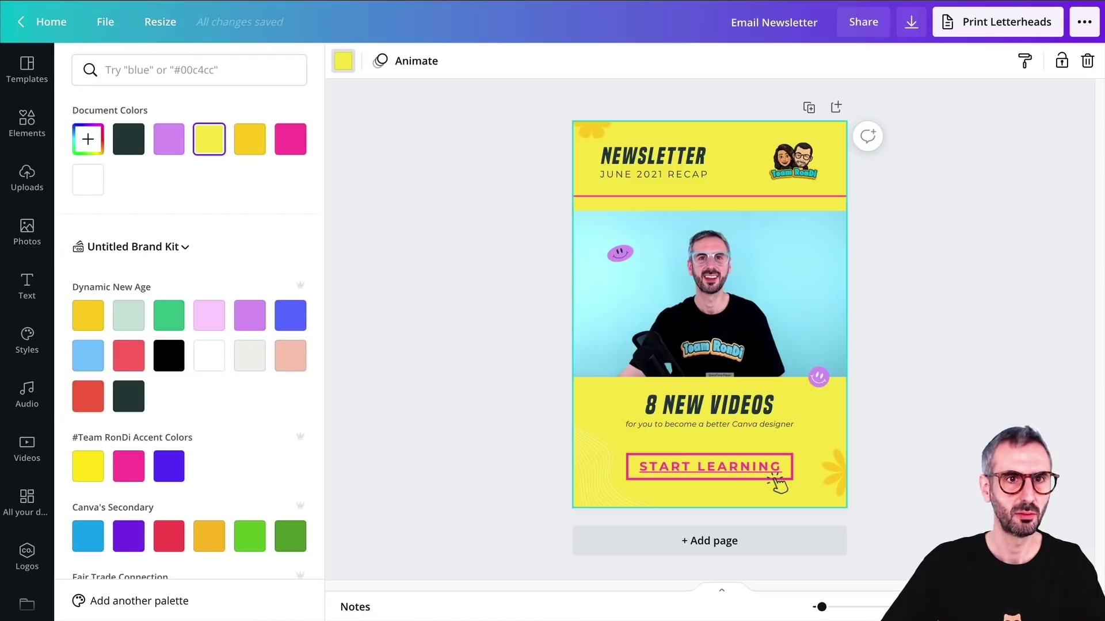
- Reload the newsletter design and switch its background color palettes to The Ronny Kit
{"action": "key", "text": "F5"}
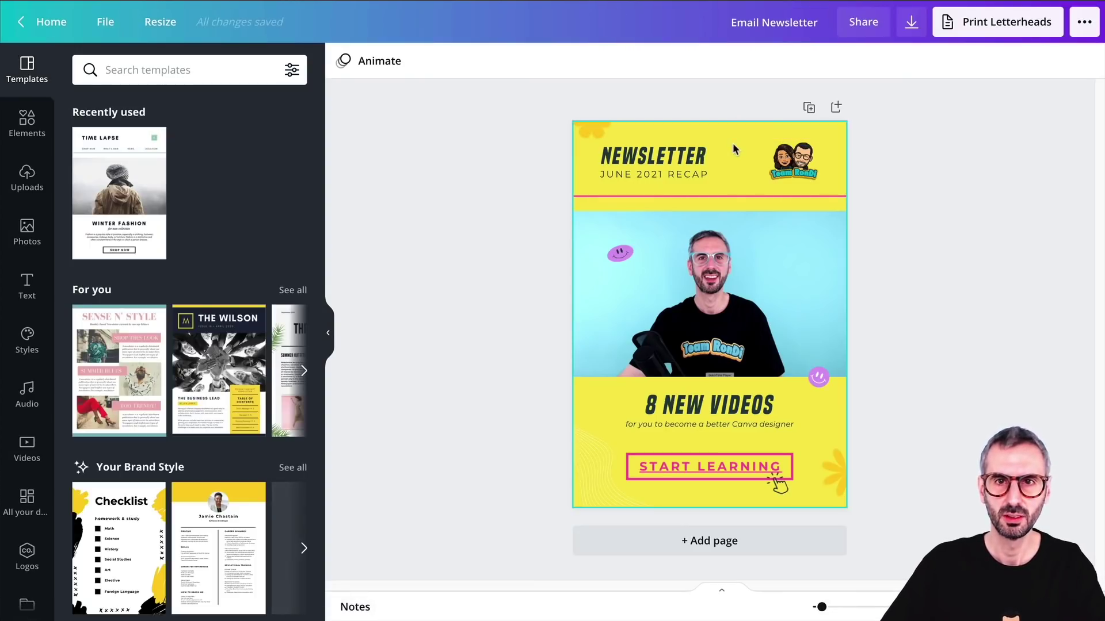
{"action": "left_click", "coordinate": [733, 143]}
{"action": "left_click", "coordinate": [343, 64]}
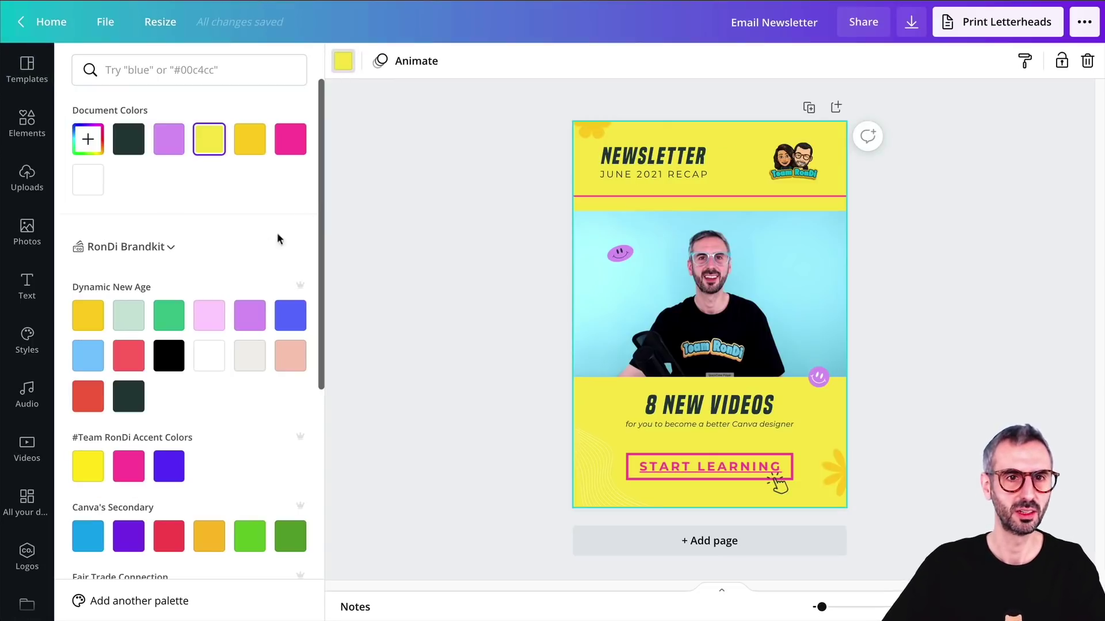
{"action": "left_click", "coordinate": [169, 248]}
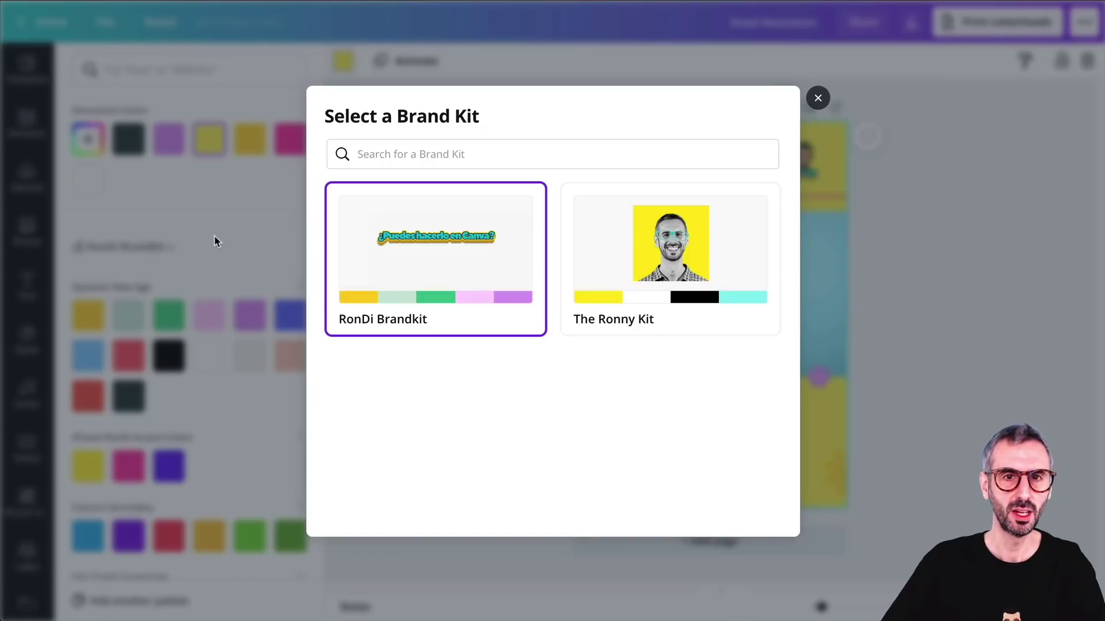
{"action": "left_click", "coordinate": [671, 259]}
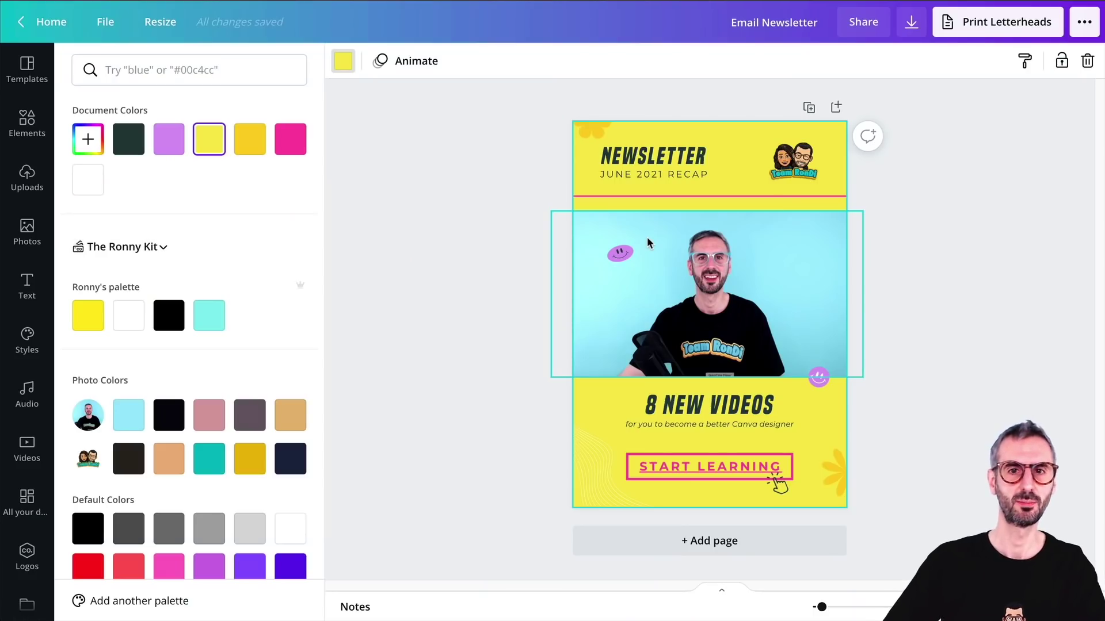
{"action": "scroll", "coordinate": [150, 314], "scroll_direction": "down", "scroll_amount": 2}
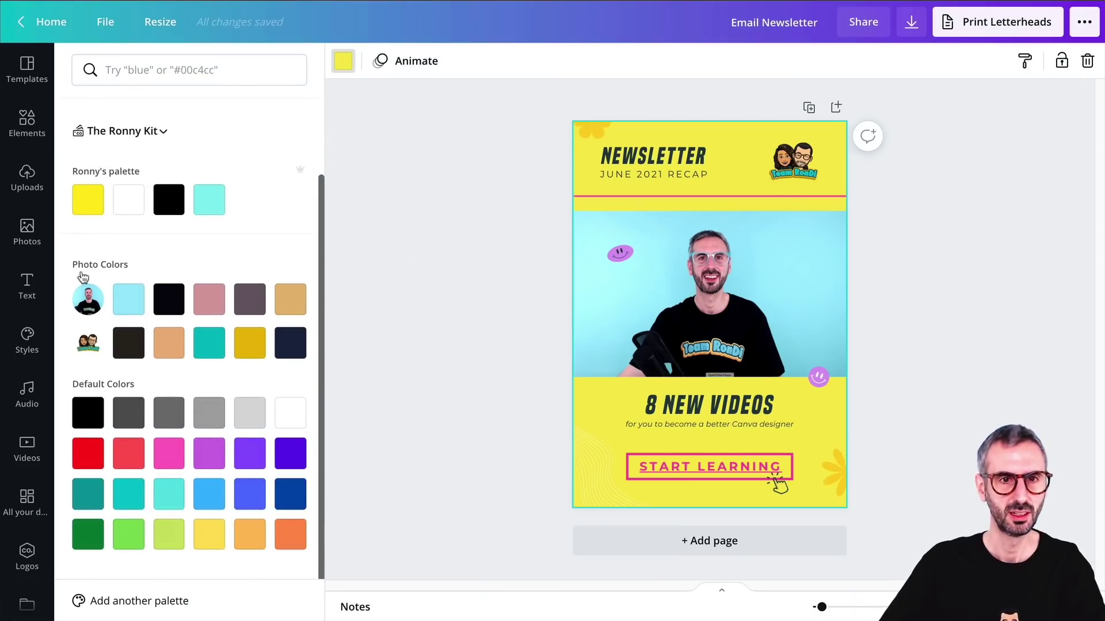
{"action": "scroll", "coordinate": [82, 278], "scroll_direction": "up", "scroll_amount": 2}
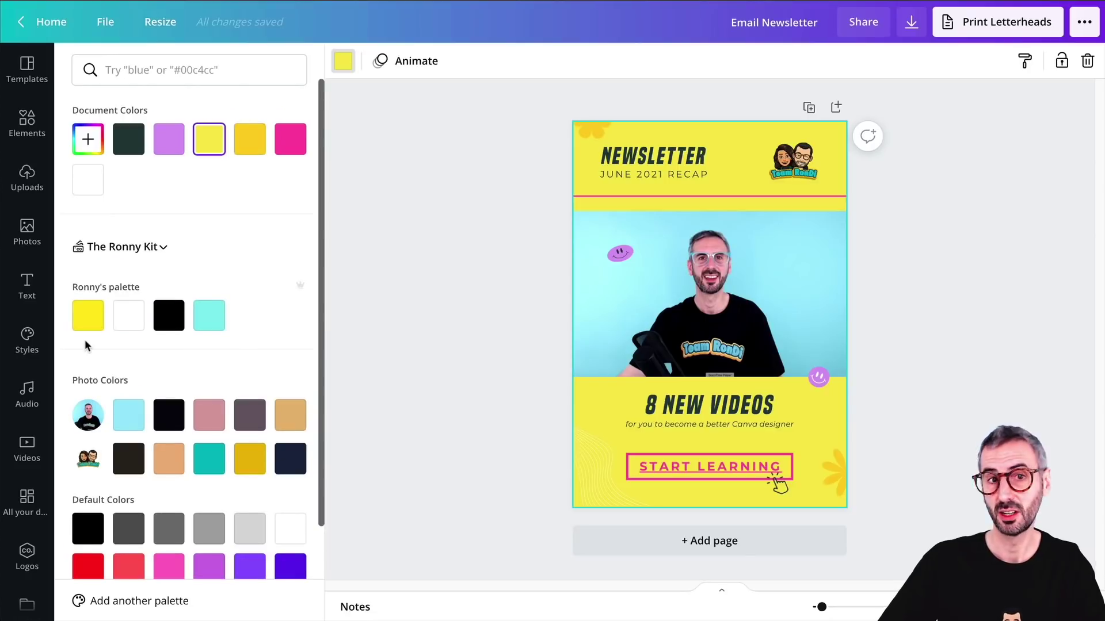
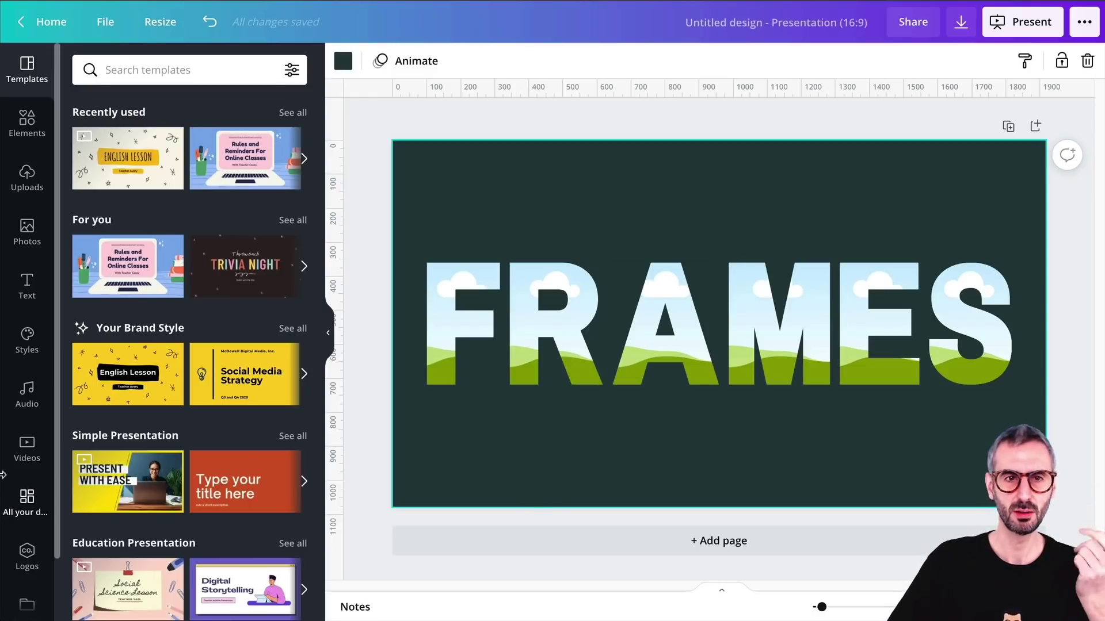
- Add a second page to the FRAMES presentation and search the elements for "+letter +frame +anton"
{"action": "left_click", "coordinate": [27, 140]}
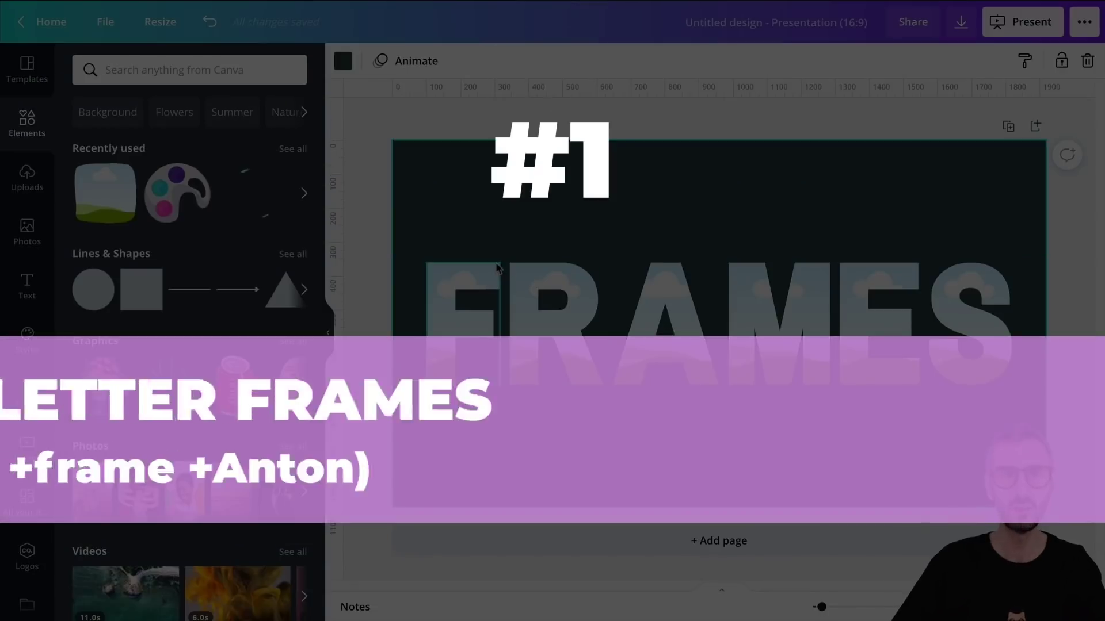
{"action": "left_click", "coordinate": [718, 541]}
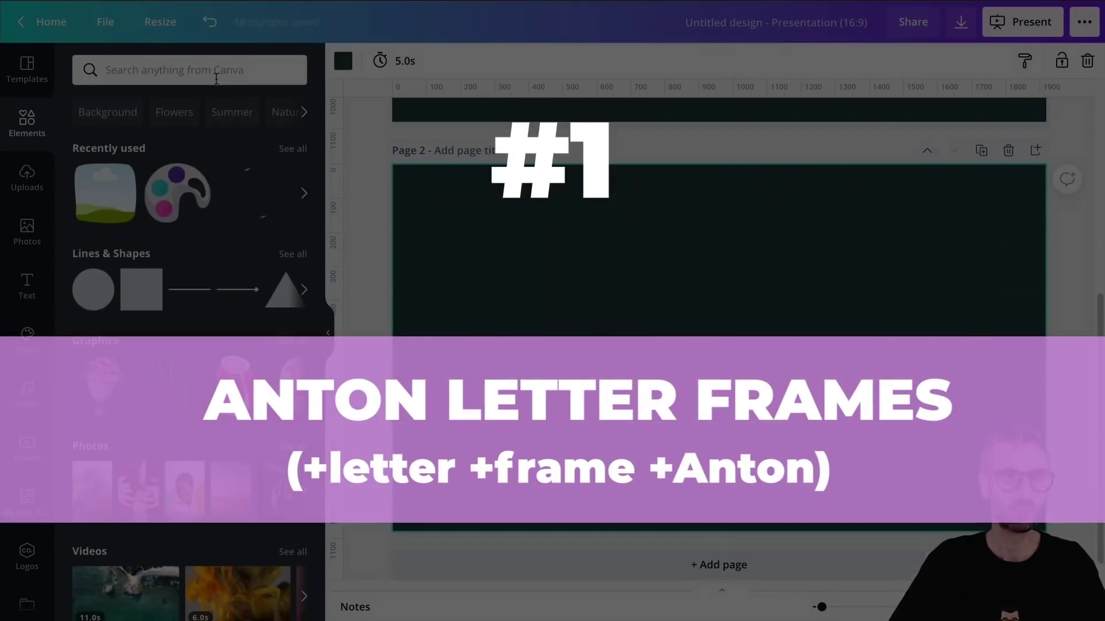
{"action": "left_click", "coordinate": [211, 65]}
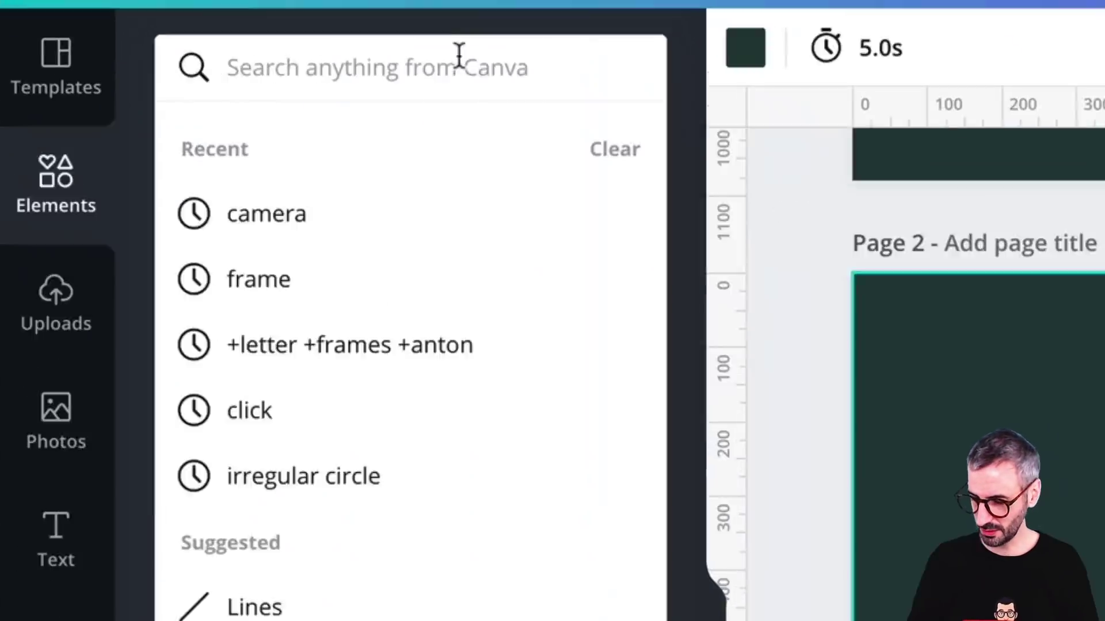
{"action": "type", "text": "+letter "}
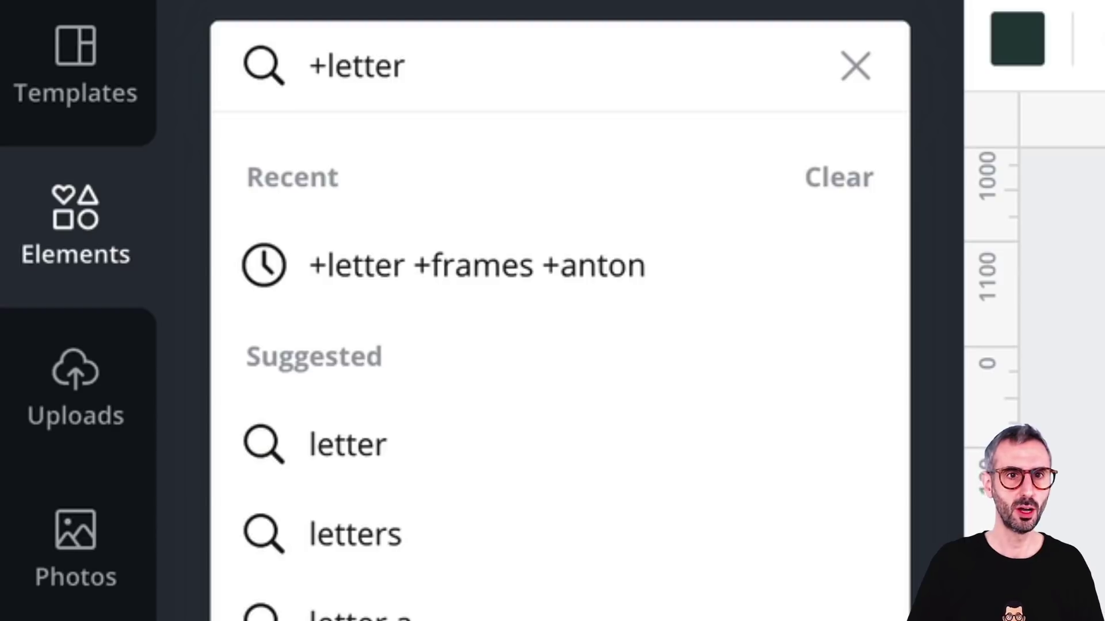
{"action": "type", "text": "+frame +"}
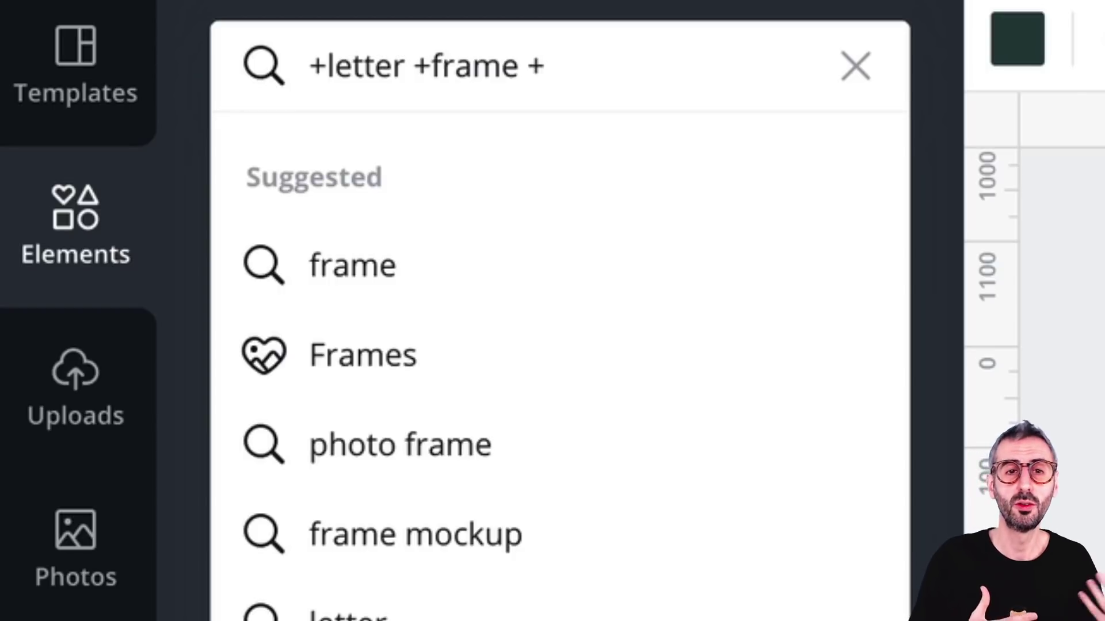
{"action": "type", "text": "anton"}
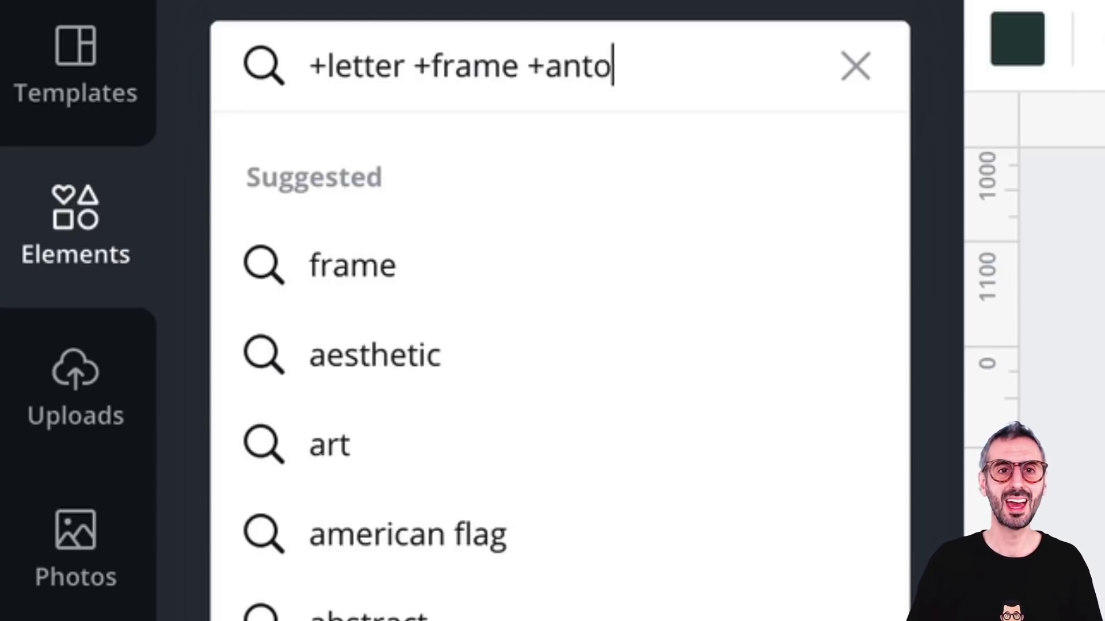
{"action": "key", "text": "Return"}
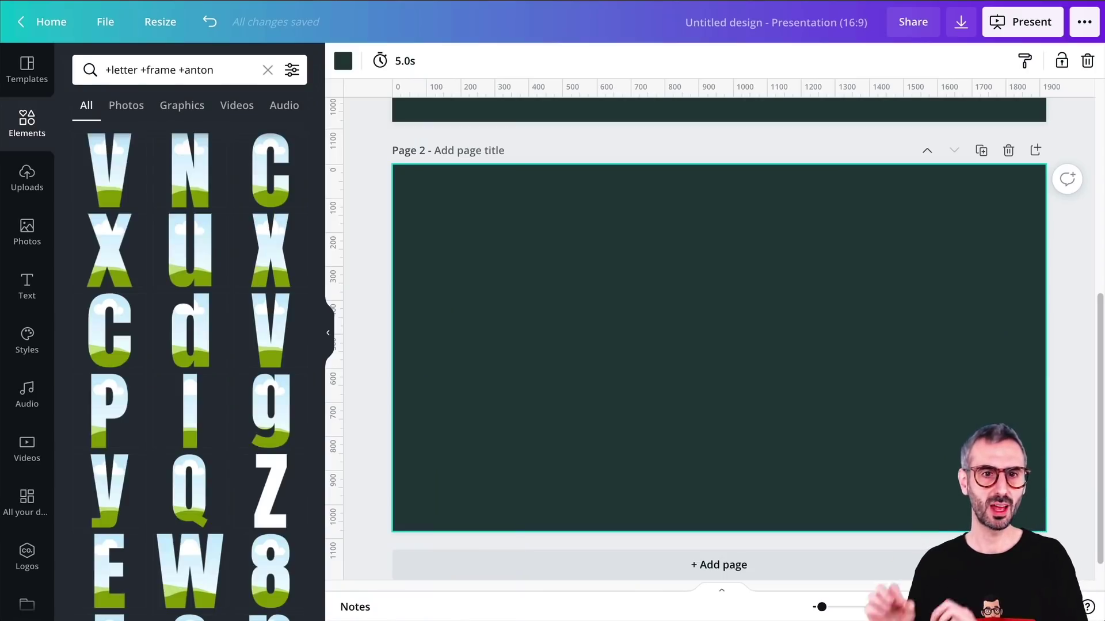
- Add the Anton letter frames f, R, A, M and e to page 2
{"action": "scroll", "coordinate": [239, 274], "scroll_direction": "down", "scroll_amount": 10}
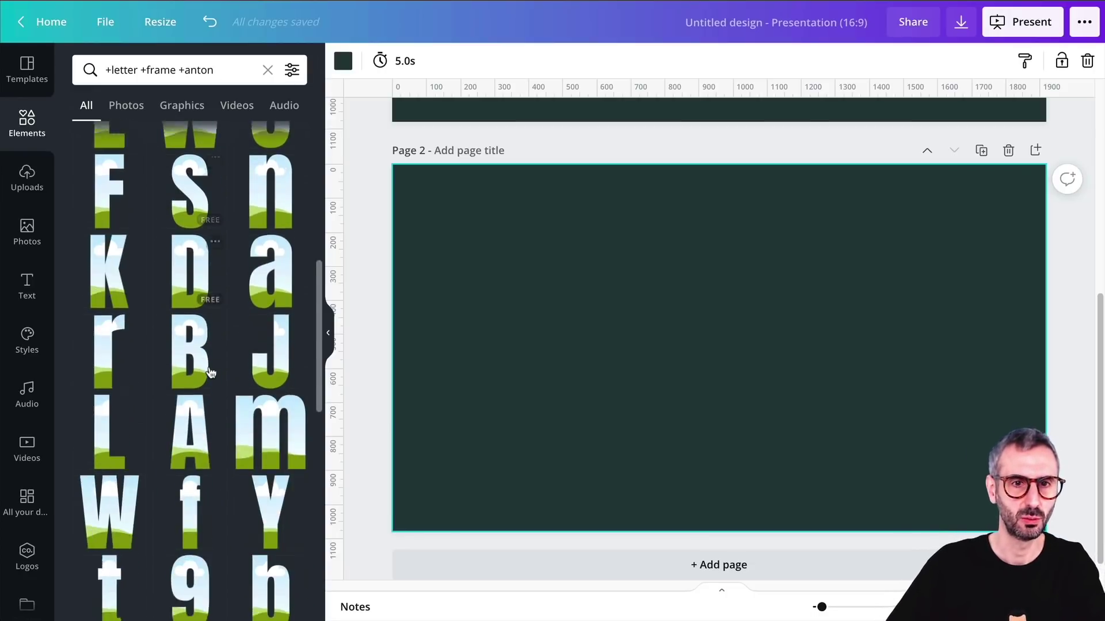
{"action": "scroll", "coordinate": [210, 371], "scroll_direction": "down", "scroll_amount": 5}
{"action": "scroll", "coordinate": [210, 371], "scroll_direction": "up", "scroll_amount": 12}
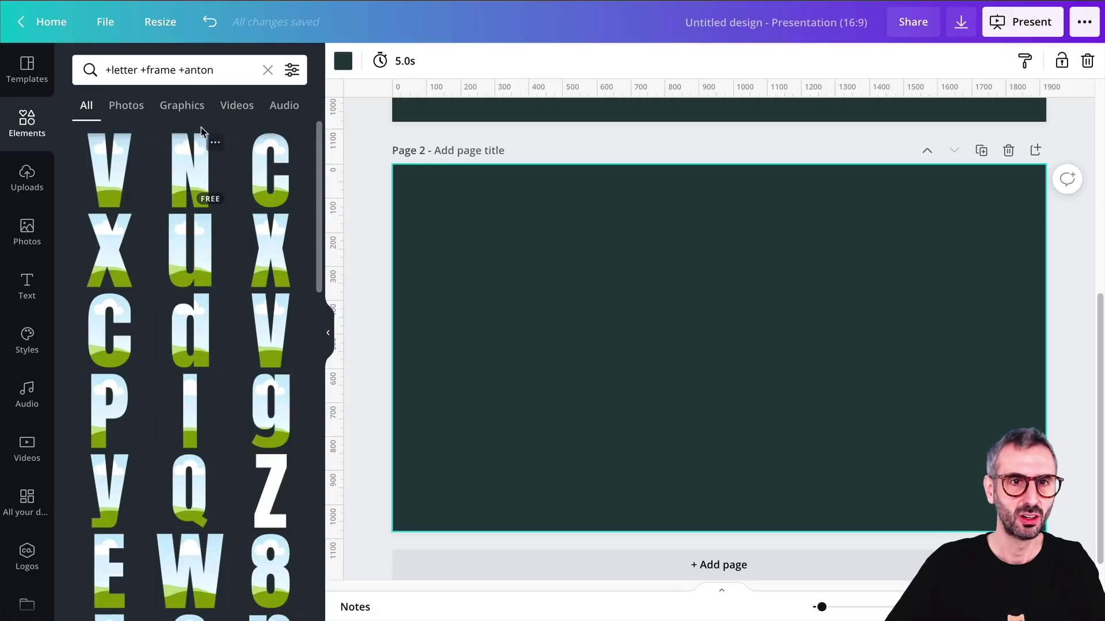
{"action": "scroll", "coordinate": [154, 531], "scroll_direction": "down", "scroll_amount": 8}
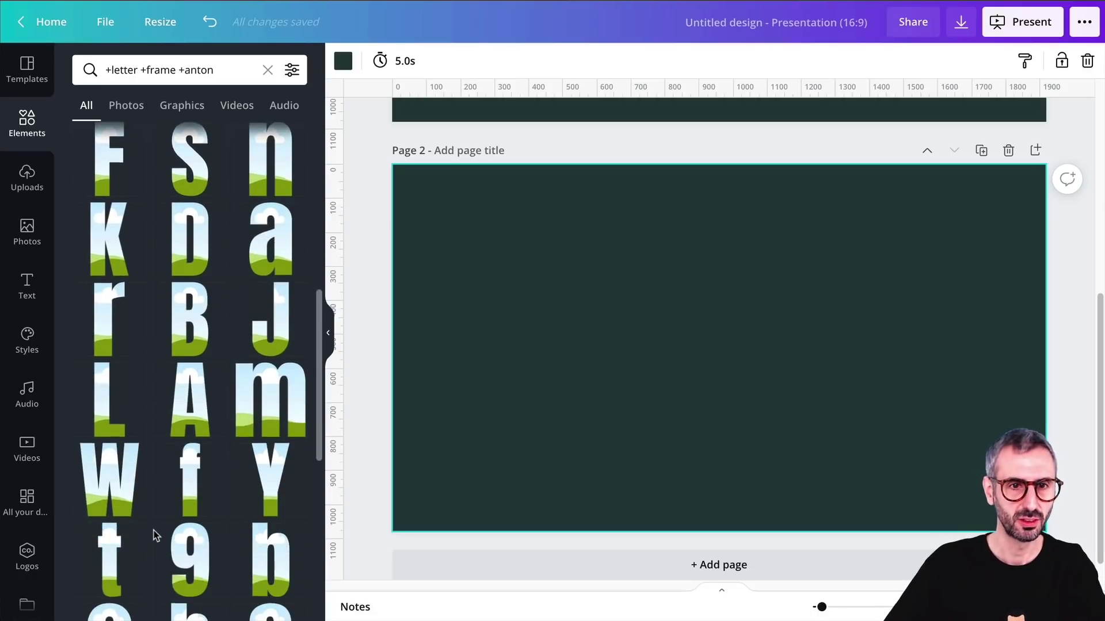
{"action": "left_click", "coordinate": [191, 460]}
{"action": "scroll", "coordinate": [190, 466], "scroll_direction": "down", "scroll_amount": 2}
{"action": "scroll", "coordinate": [188, 460], "scroll_direction": "up", "scroll_amount": 9}
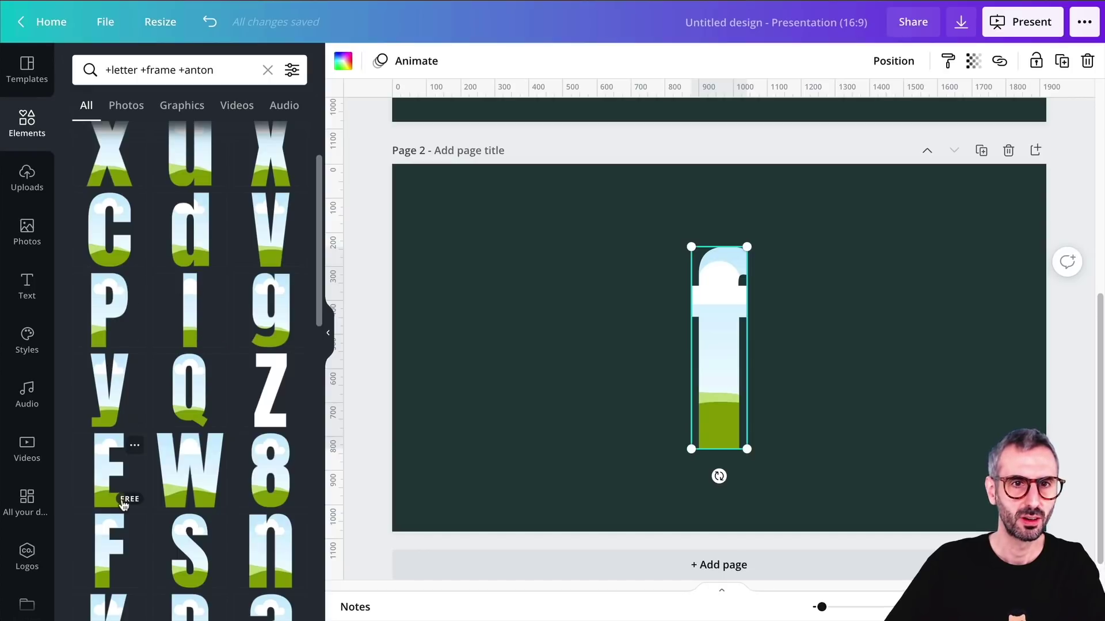
{"action": "scroll", "coordinate": [122, 504], "scroll_direction": "up", "scroll_amount": 2}
{"action": "scroll", "coordinate": [159, 375], "scroll_direction": "down", "scroll_amount": 9}
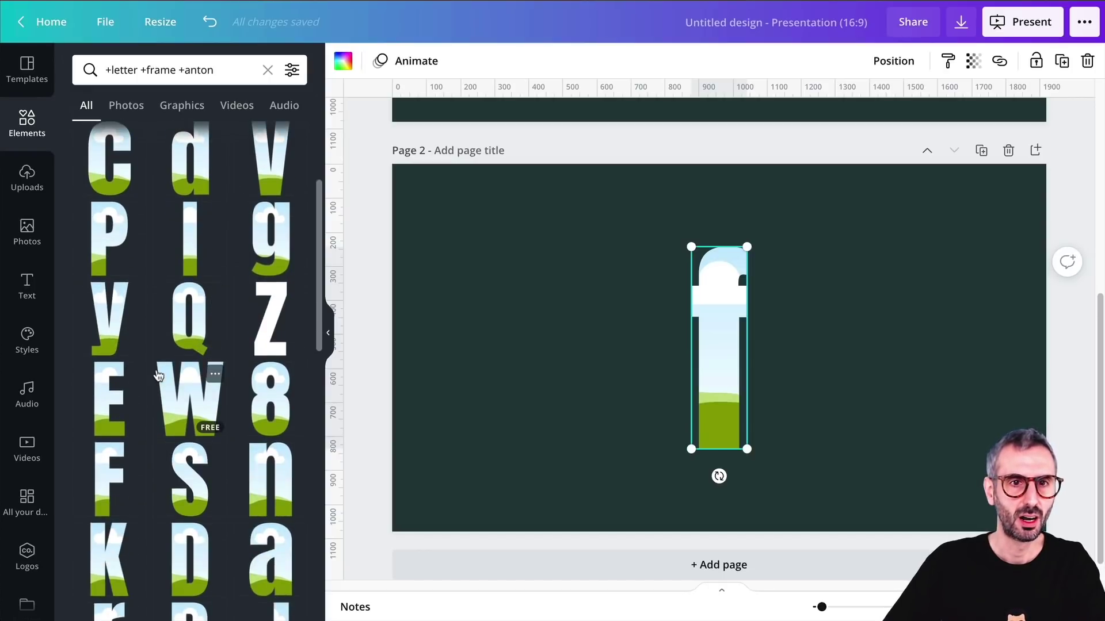
{"action": "scroll", "coordinate": [159, 377], "scroll_direction": "down", "scroll_amount": 8}
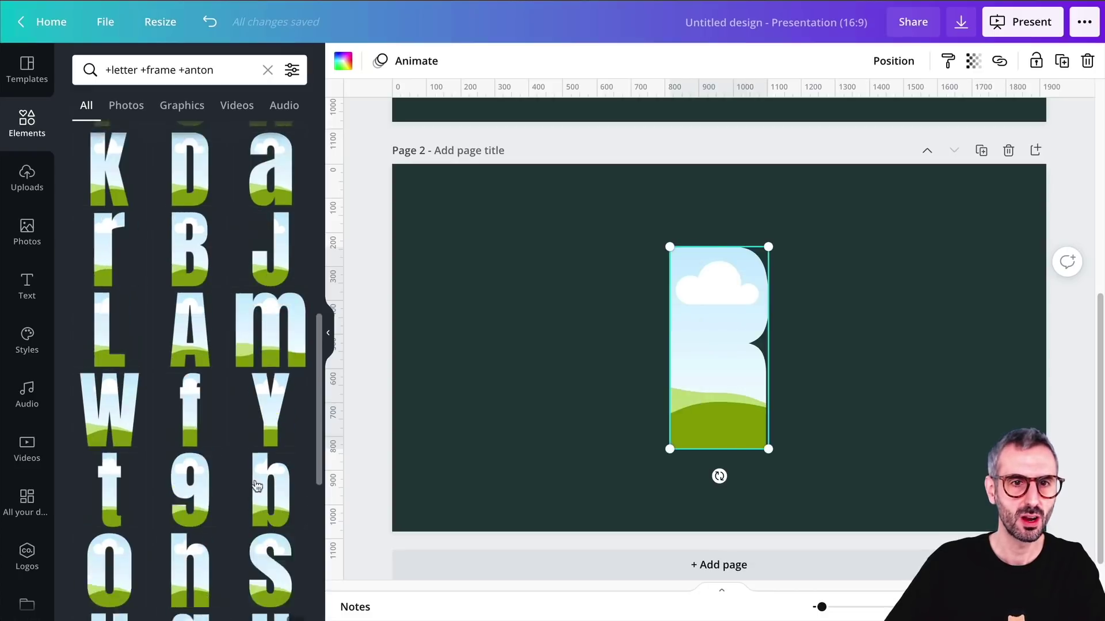
{"action": "scroll", "coordinate": [173, 322], "scroll_direction": "down", "scroll_amount": 1}
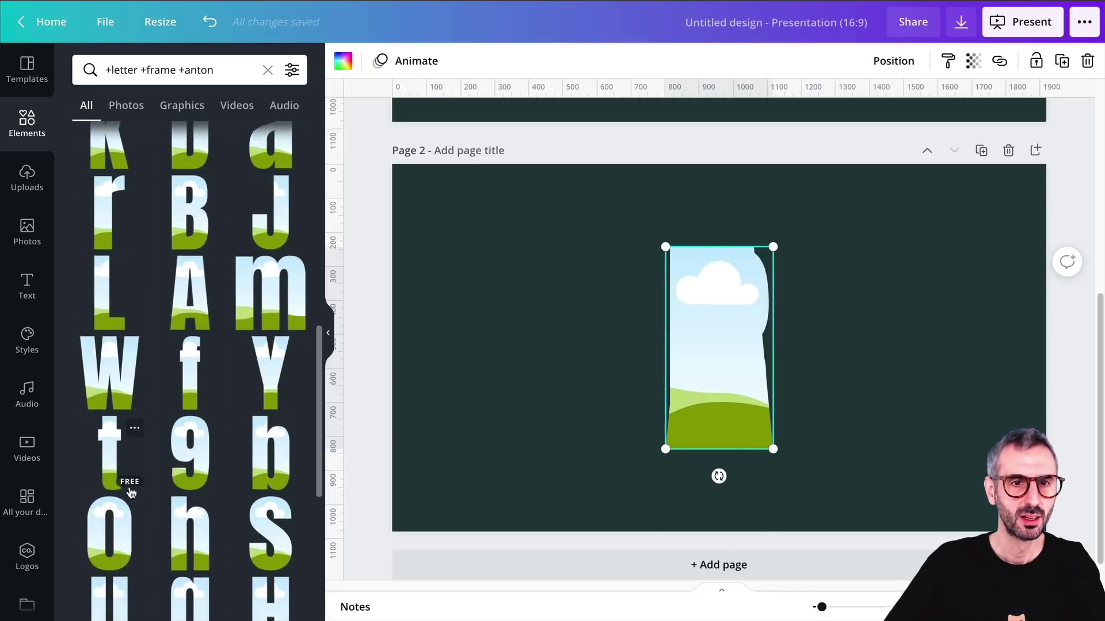
{"action": "scroll", "coordinate": [128, 489], "scroll_direction": "down", "scroll_amount": 5}
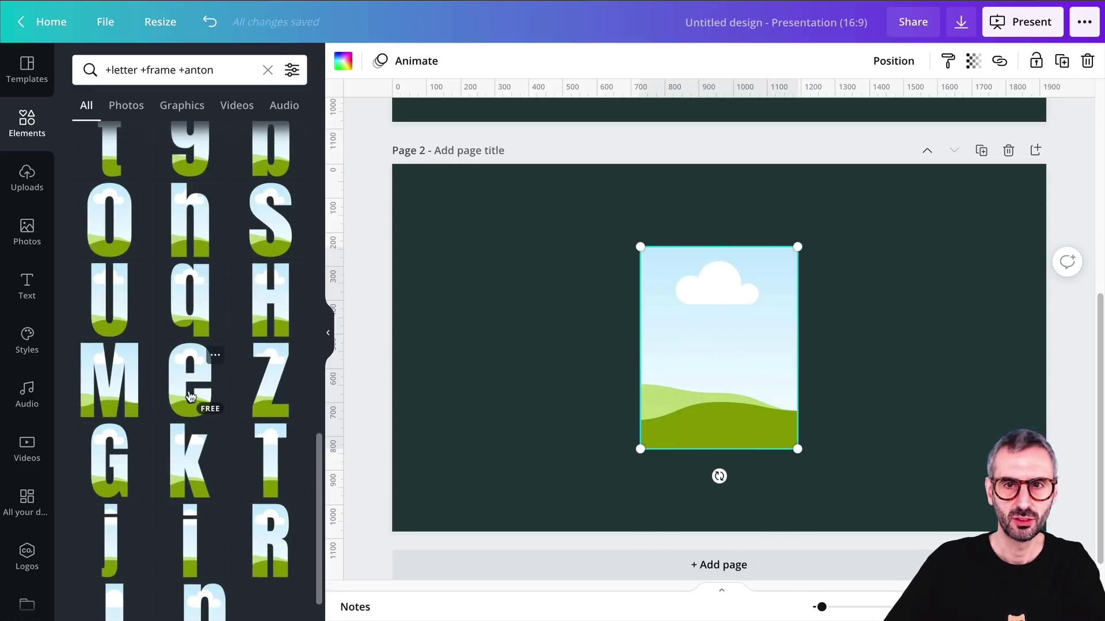
- Shrink the stacked letter frames together to about half size and spread them out in order to spell "fRAMe"
{"action": "left_click_drag", "start_coordinate": [901, 368], "coordinate": [603, 359]}
{"action": "left_click_drag", "start_coordinate": [799, 242], "coordinate": [692, 321]}
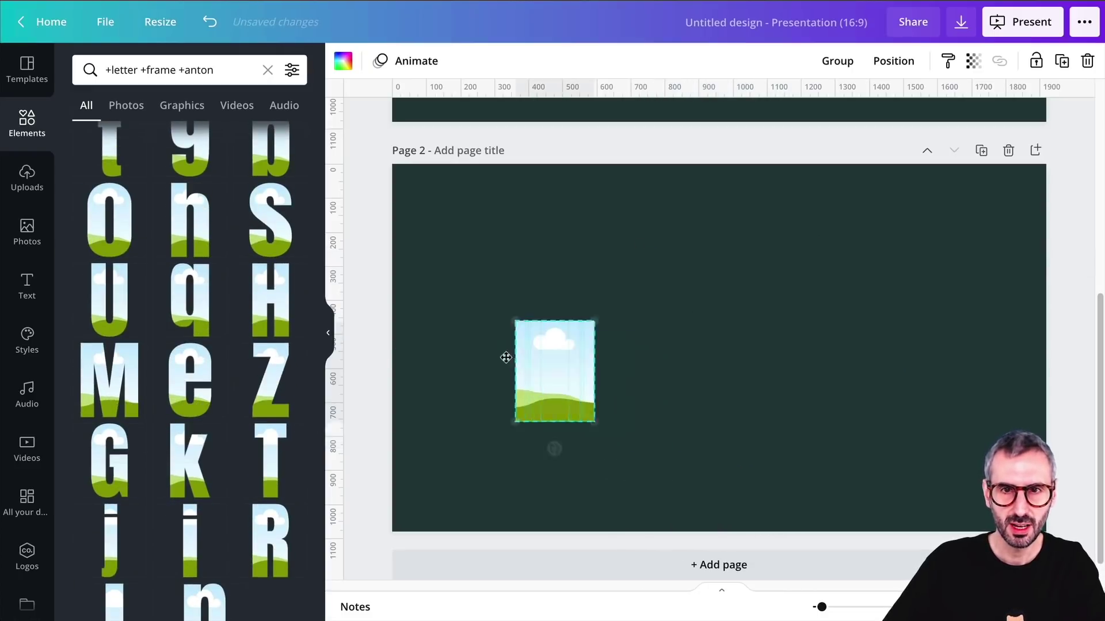
{"action": "left_click_drag", "start_coordinate": [109, 380], "coordinate": [564, 351]}
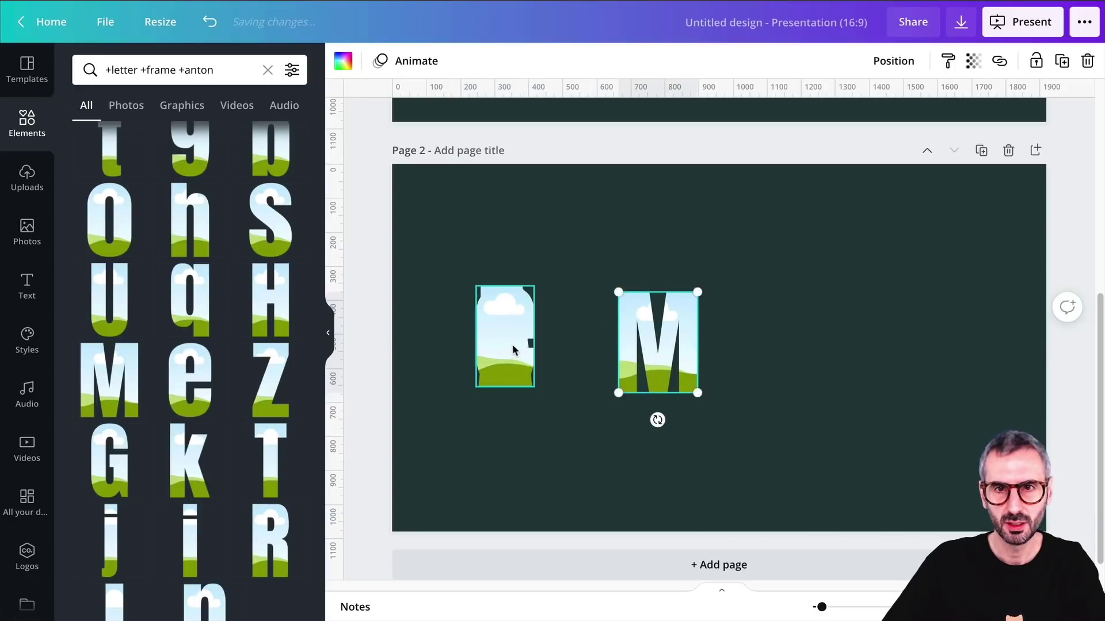
{"action": "left_click_drag", "start_coordinate": [190, 379], "coordinate": [759, 350]}
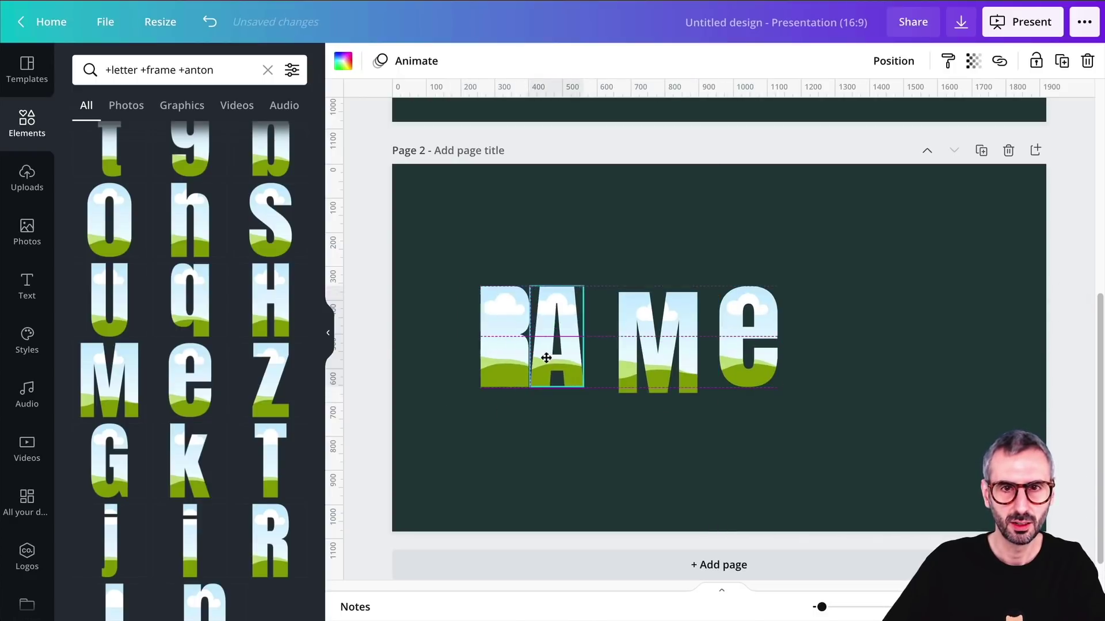
{"action": "left_click_drag", "start_coordinate": [562, 365], "coordinate": [470, 356]}
{"action": "left_click", "coordinate": [519, 368]}
- Align and evenly space the five letter frames with Tidy up, and move the word to the middle of page 2
{"action": "left_click_drag", "start_coordinate": [439, 267], "coordinate": [836, 348]}
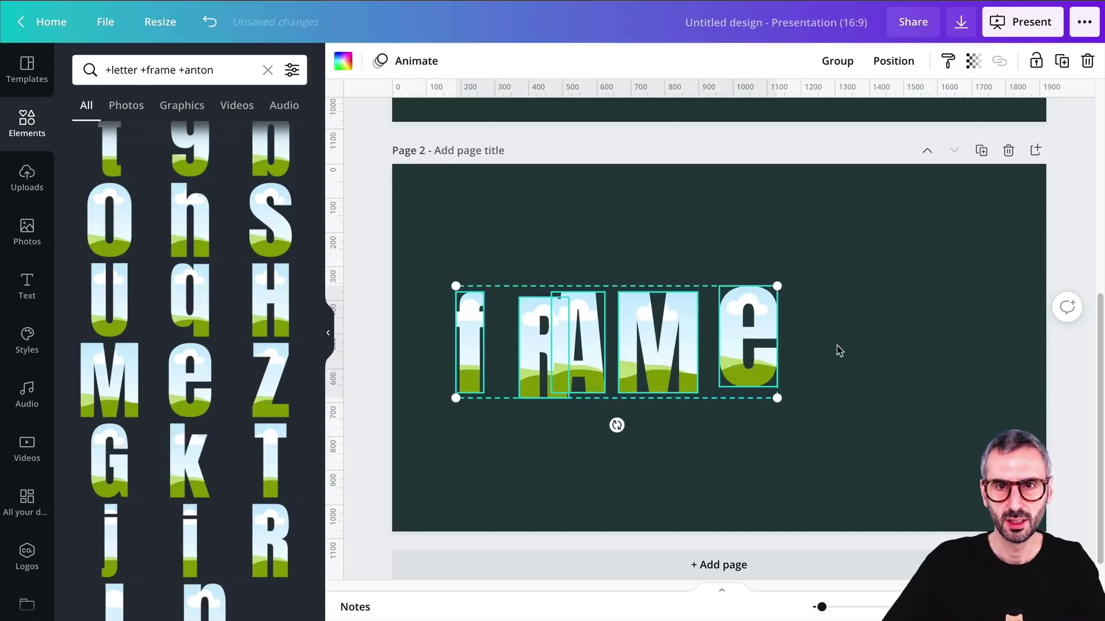
{"action": "left_click", "coordinate": [894, 61]}
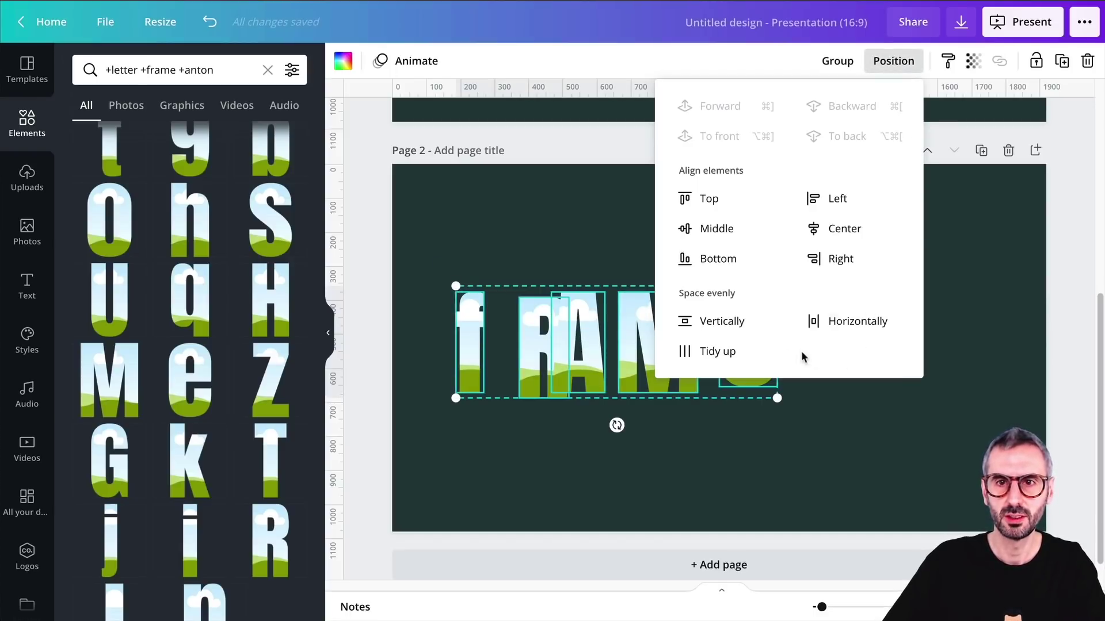
{"action": "left_click", "coordinate": [733, 353]}
{"action": "left_click", "coordinate": [789, 477]}
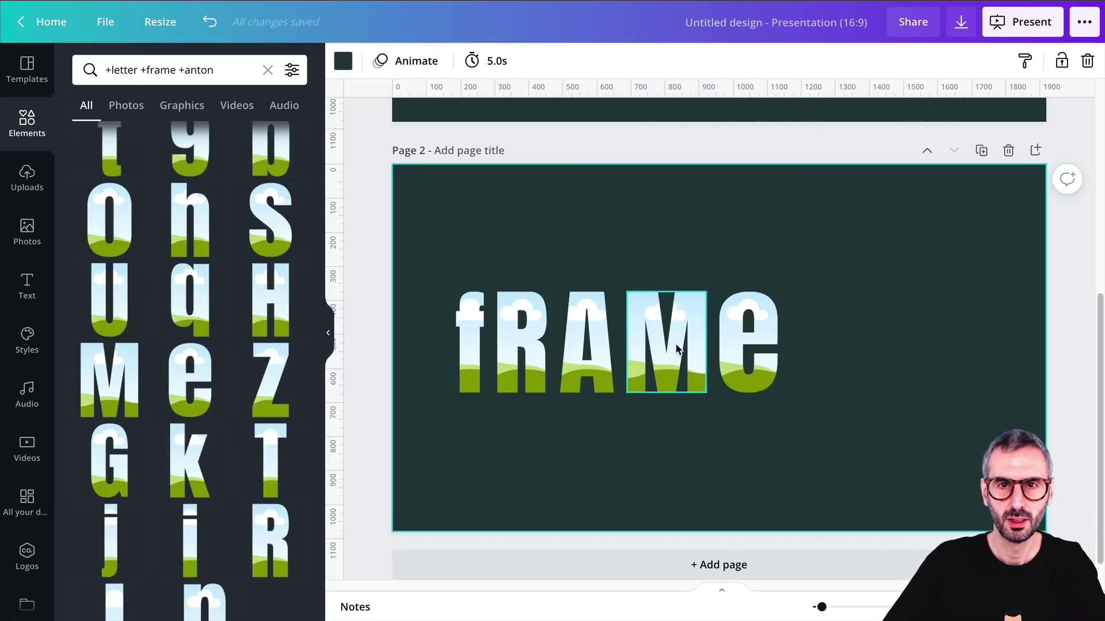
{"action": "left_click_drag", "start_coordinate": [458, 244], "coordinate": [846, 382]}
{"action": "left_click", "coordinate": [782, 448]}
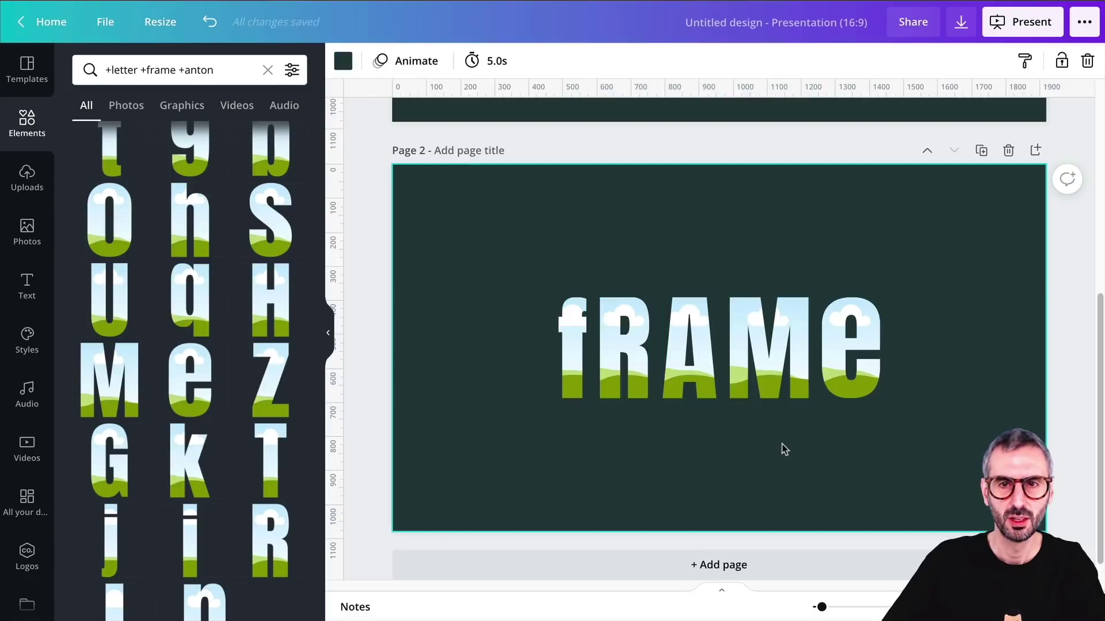
- Add a third page to the presentation and search the elements for "+letter +frame +tropikal"
{"action": "scroll", "coordinate": [788, 452], "scroll_direction": "up", "scroll_amount": 5}
{"action": "scroll", "coordinate": [794, 458], "scroll_direction": "down", "scroll_amount": 5}
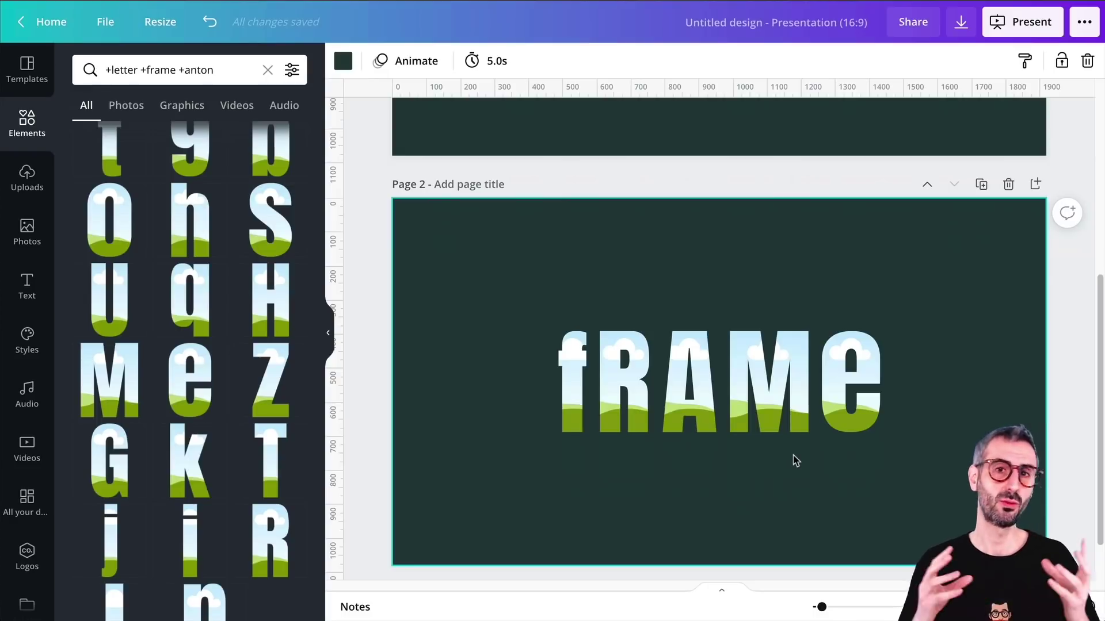
{"action": "scroll", "coordinate": [729, 475], "scroll_direction": "down", "scroll_amount": 2}
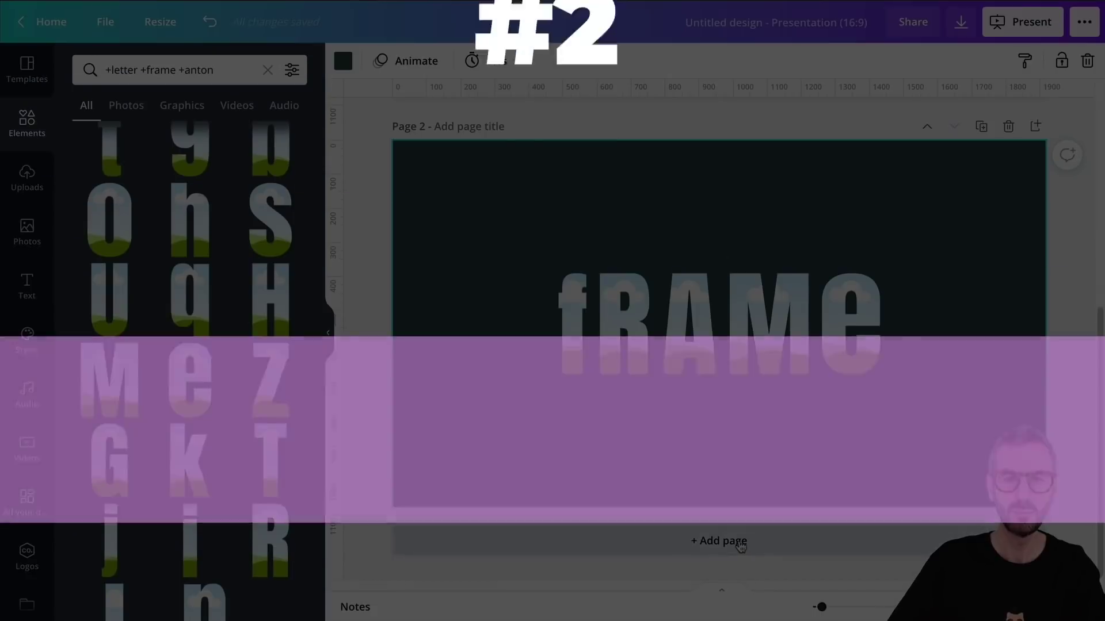
{"action": "left_click", "coordinate": [736, 544]}
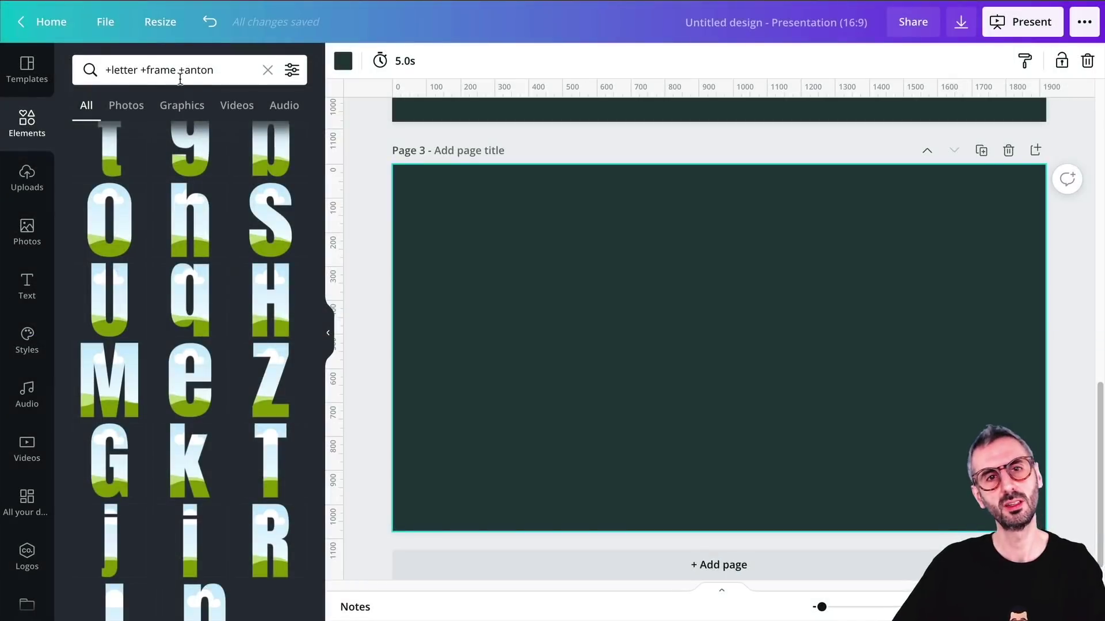
{"action": "left_click", "coordinate": [201, 71]}
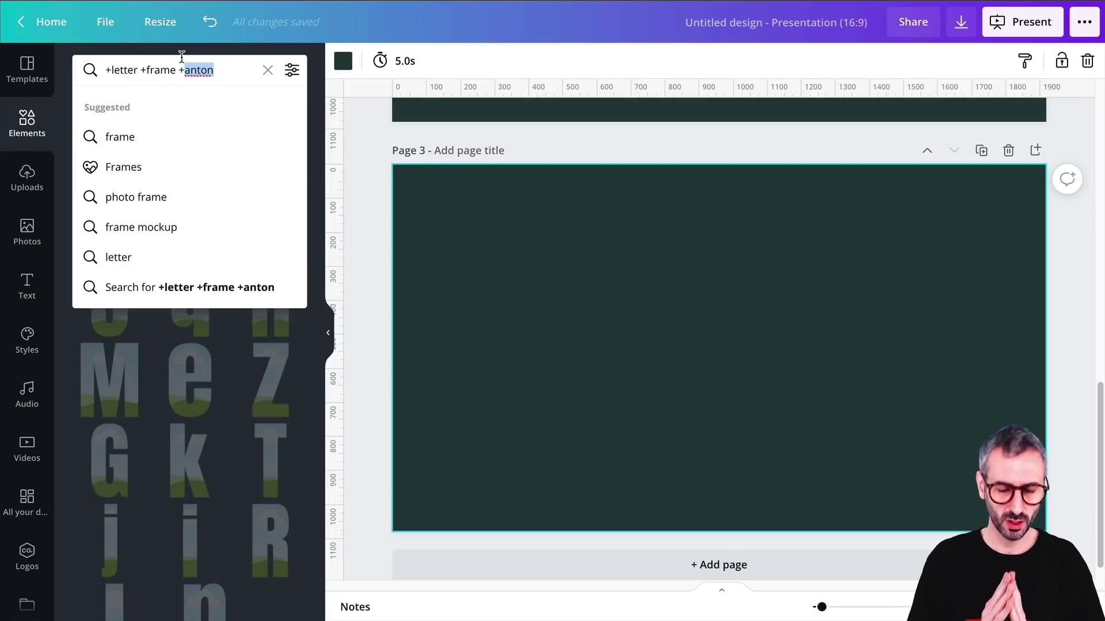
{"action": "type", "text": "tro"}
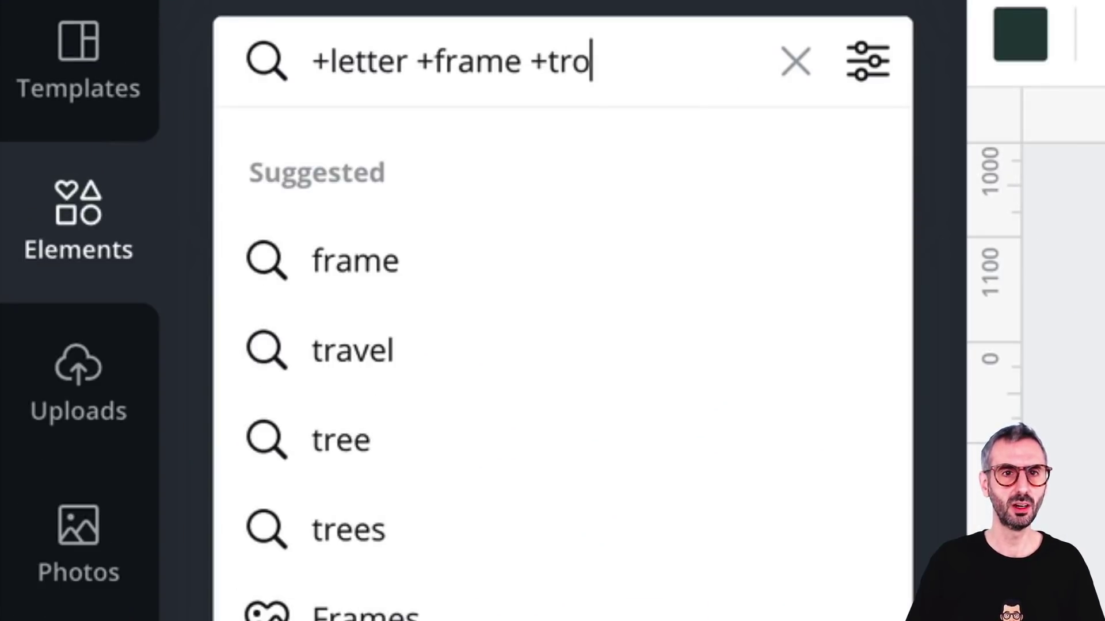
{"action": "type", "text": "pikal"}
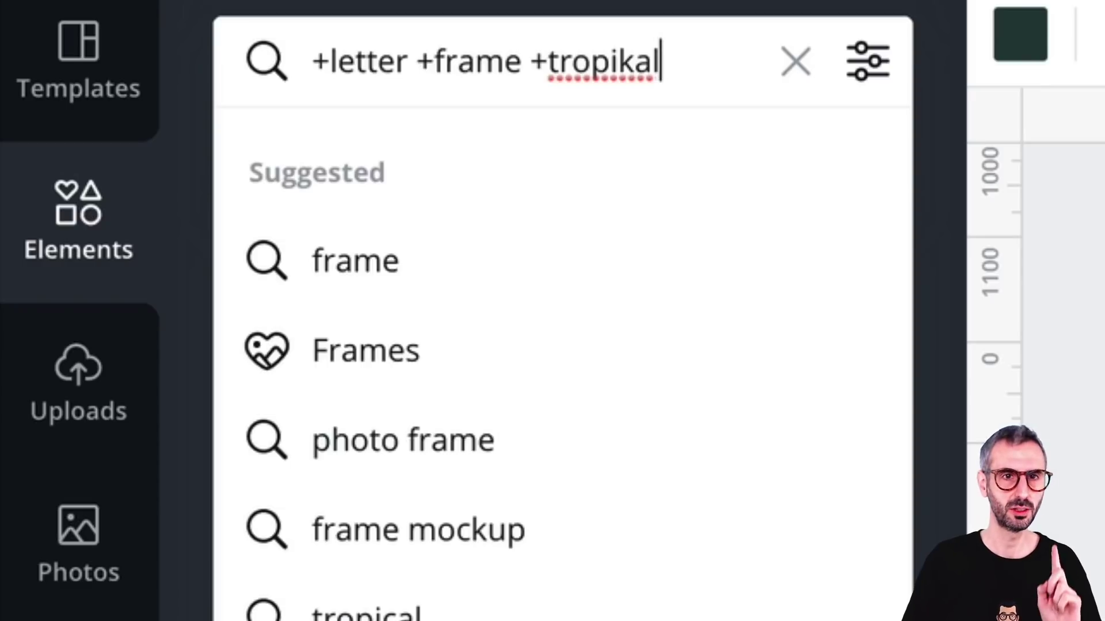
{"action": "key", "text": "Return"}
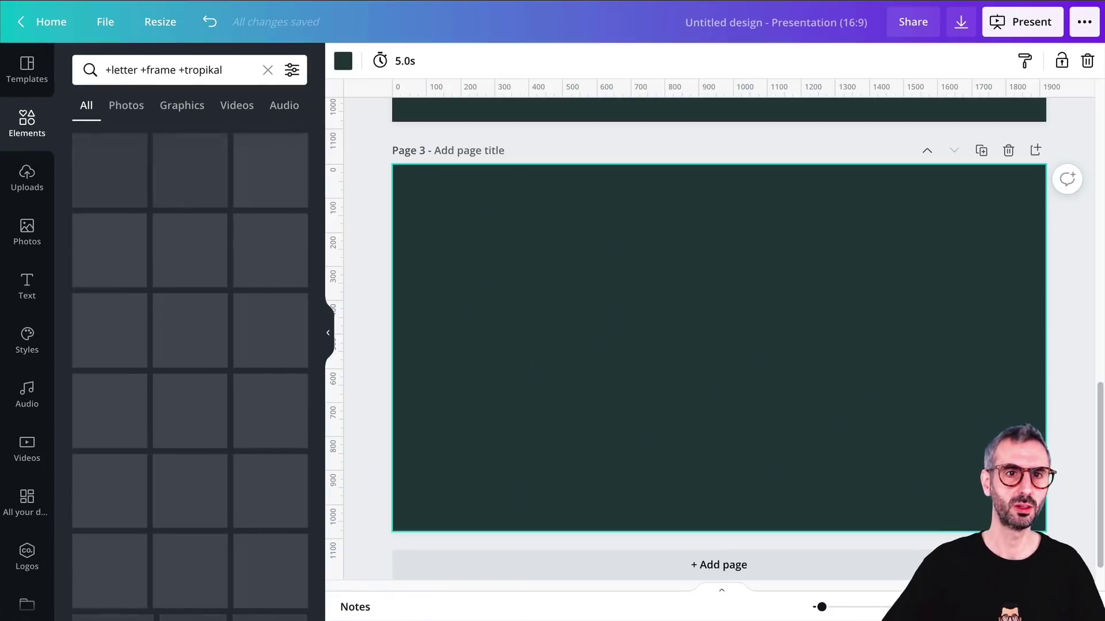
- Add the Tropikal letter frames f, R, A, M and E to page 3
{"action": "scroll", "coordinate": [173, 346], "scroll_direction": "down", "scroll_amount": 7}
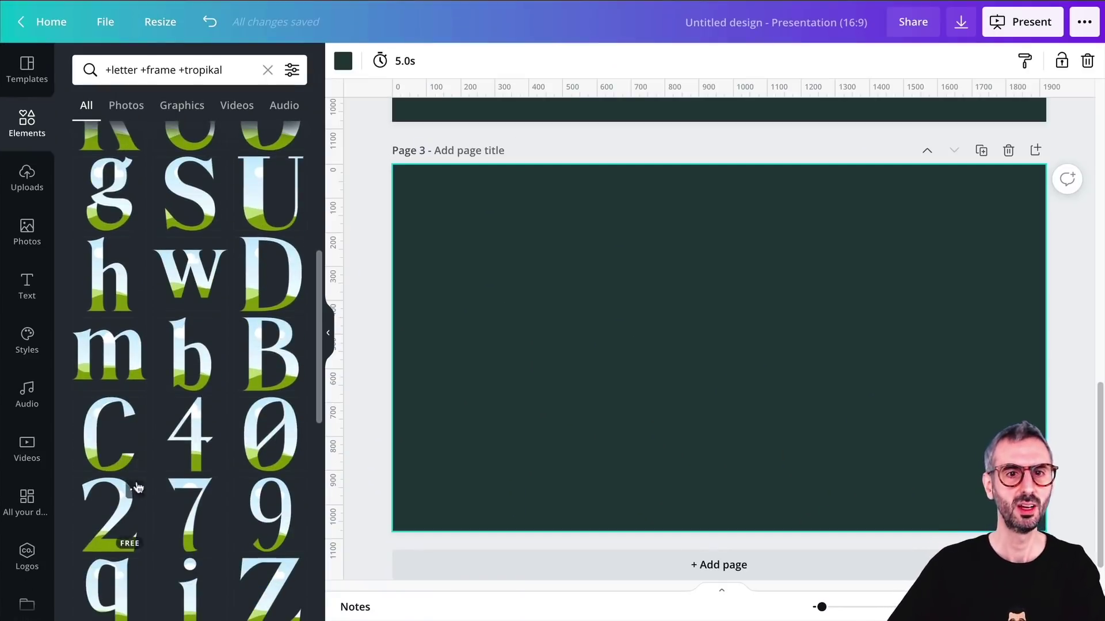
{"action": "scroll", "coordinate": [163, 410], "scroll_direction": "up", "scroll_amount": 6}
{"action": "scroll", "coordinate": [159, 262], "scroll_direction": "down", "scroll_amount": 2}
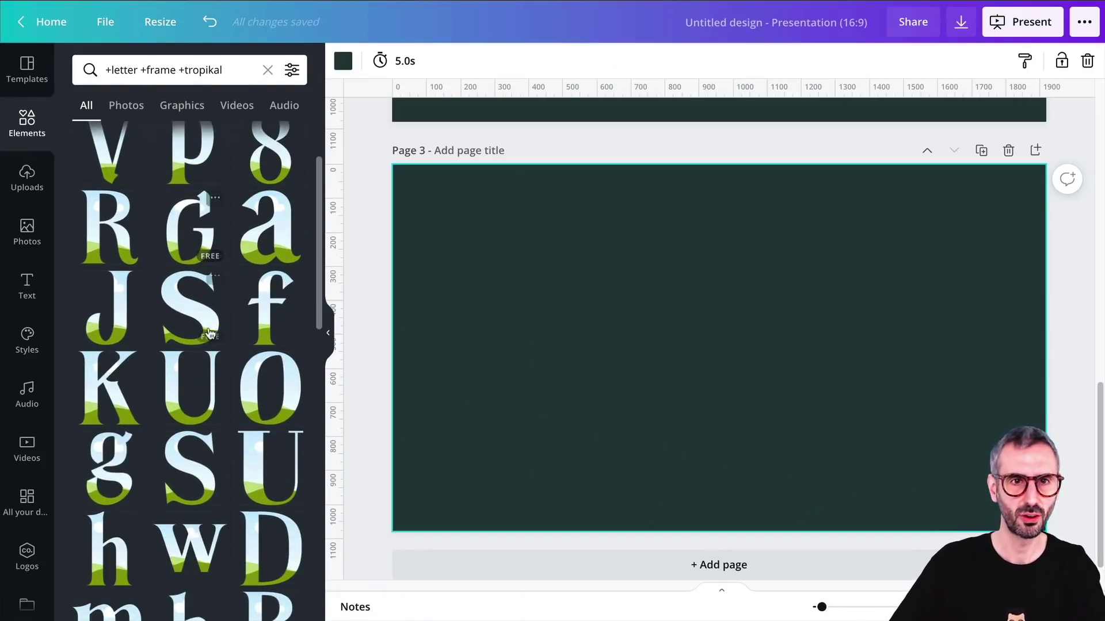
{"action": "left_click", "coordinate": [267, 311]}
{"action": "scroll", "coordinate": [248, 345], "scroll_direction": "down", "scroll_amount": 5}
{"action": "scroll", "coordinate": [224, 379], "scroll_direction": "down", "scroll_amount": 9}
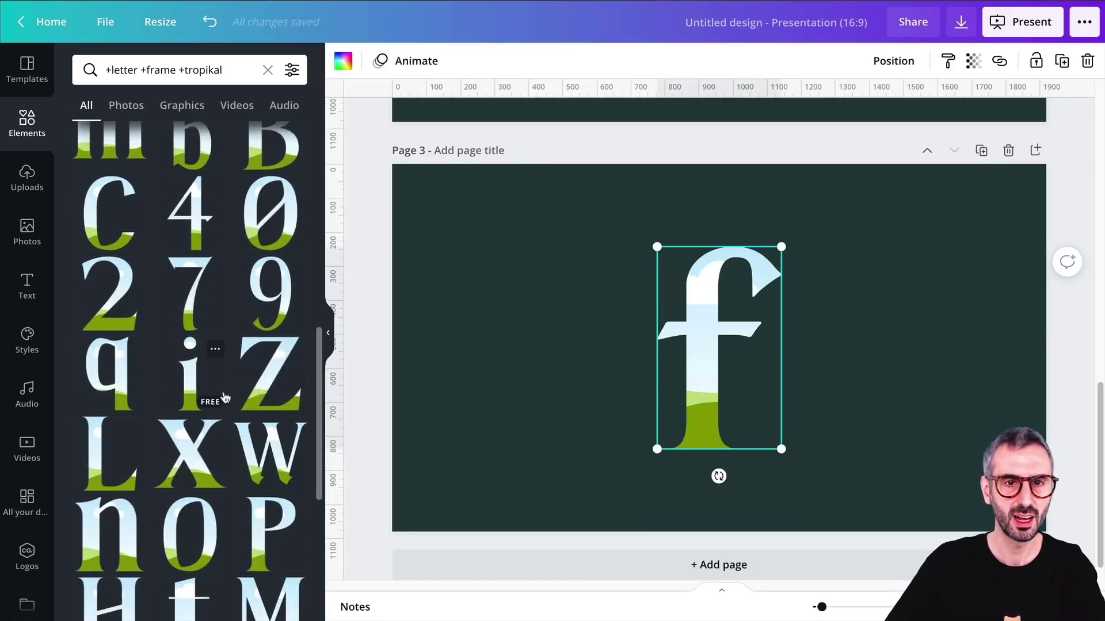
{"action": "scroll", "coordinate": [212, 368], "scroll_direction": "up", "scroll_amount": 9}
{"action": "scroll", "coordinate": [202, 411], "scroll_direction": "up", "scroll_amount": 7}
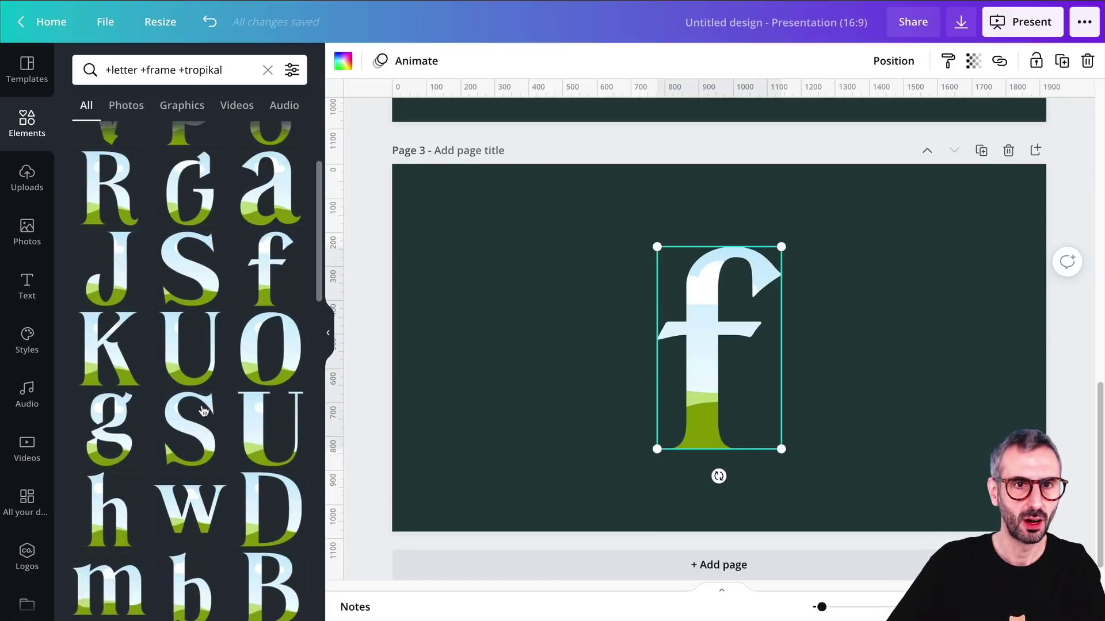
{"action": "left_click", "coordinate": [115, 330]}
{"action": "scroll", "coordinate": [113, 345], "scroll_direction": "down", "scroll_amount": 5}
{"action": "scroll", "coordinate": [114, 352], "scroll_direction": "down", "scroll_amount": 8}
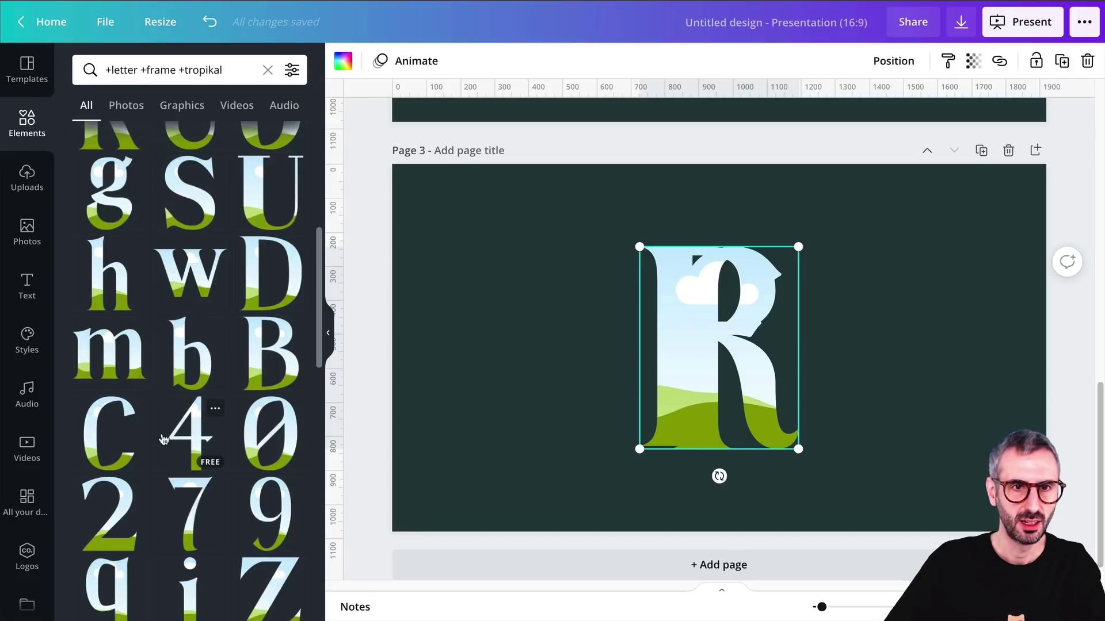
{"action": "left_click", "coordinate": [264, 439]}
{"action": "scroll", "coordinate": [230, 414], "scroll_direction": "down", "scroll_amount": 6}
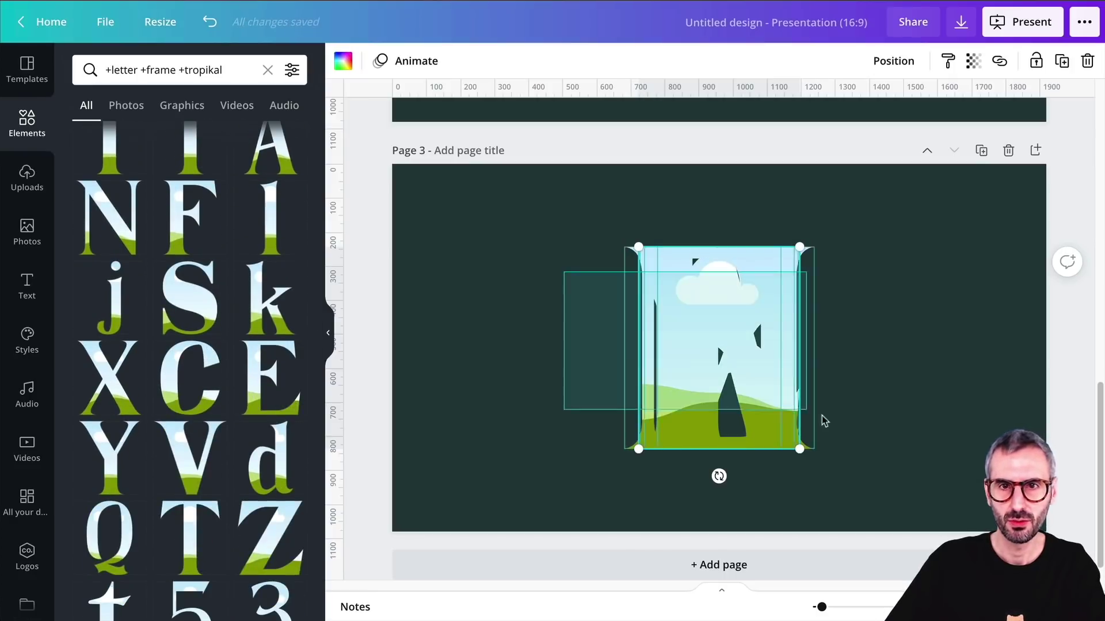
- Shrink the stacked Tropikal letter frames together to less than half size and spread them out in order to spell "fRAME"
{"action": "left_click_drag", "start_coordinate": [800, 246], "coordinate": [719, 345]}
{"action": "left_click_drag", "start_coordinate": [675, 386], "coordinate": [538, 343]}
{"action": "left_click_drag", "start_coordinate": [271, 377], "coordinate": [918, 351]}
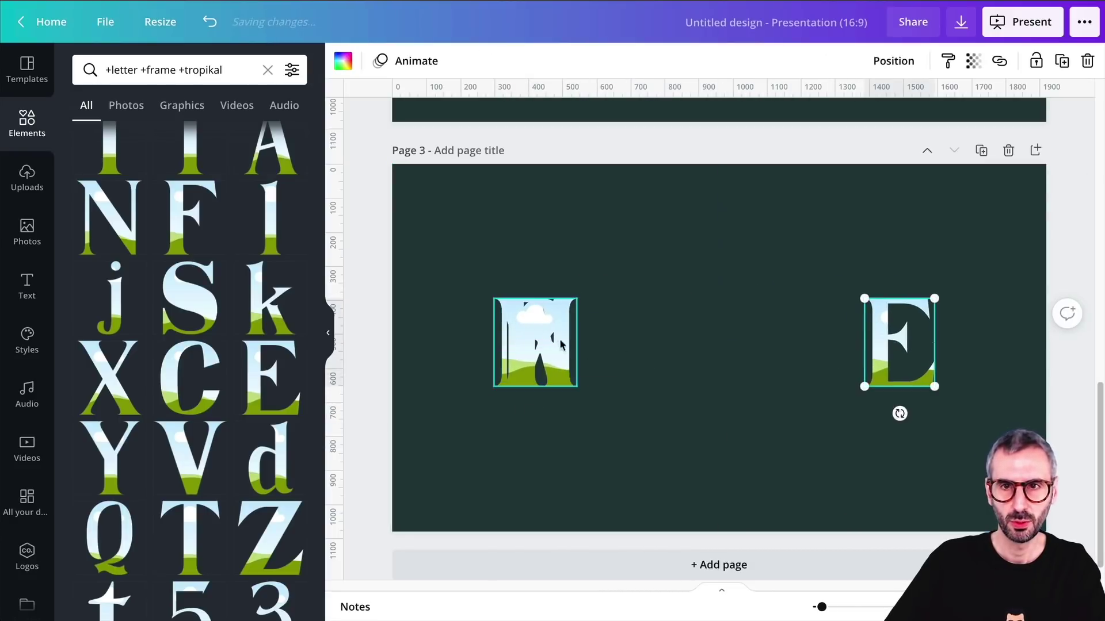
{"action": "left_click_drag", "start_coordinate": [537, 345], "coordinate": [801, 346]}
{"action": "left_click_drag", "start_coordinate": [526, 365], "coordinate": [687, 367]}
{"action": "left_click_drag", "start_coordinate": [550, 367], "coordinate": [617, 366]}
- Space the five letter frames evenly with Tidy up and move the word to the middle of page 3
{"action": "left_click_drag", "start_coordinate": [472, 238], "coordinate": [934, 387]}
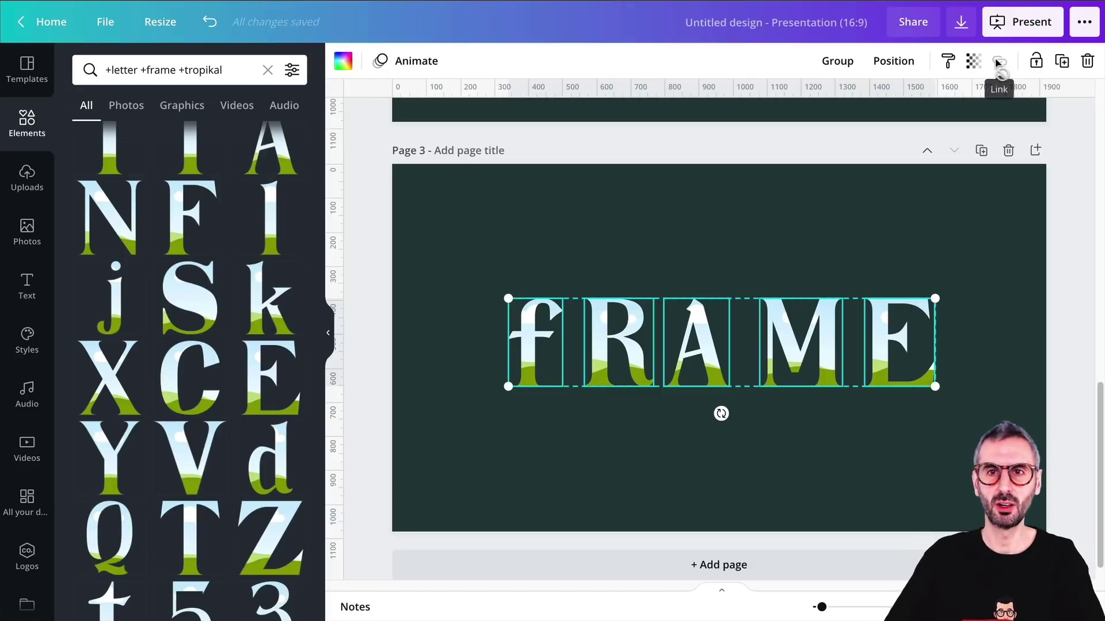
{"action": "left_click", "coordinate": [894, 61]}
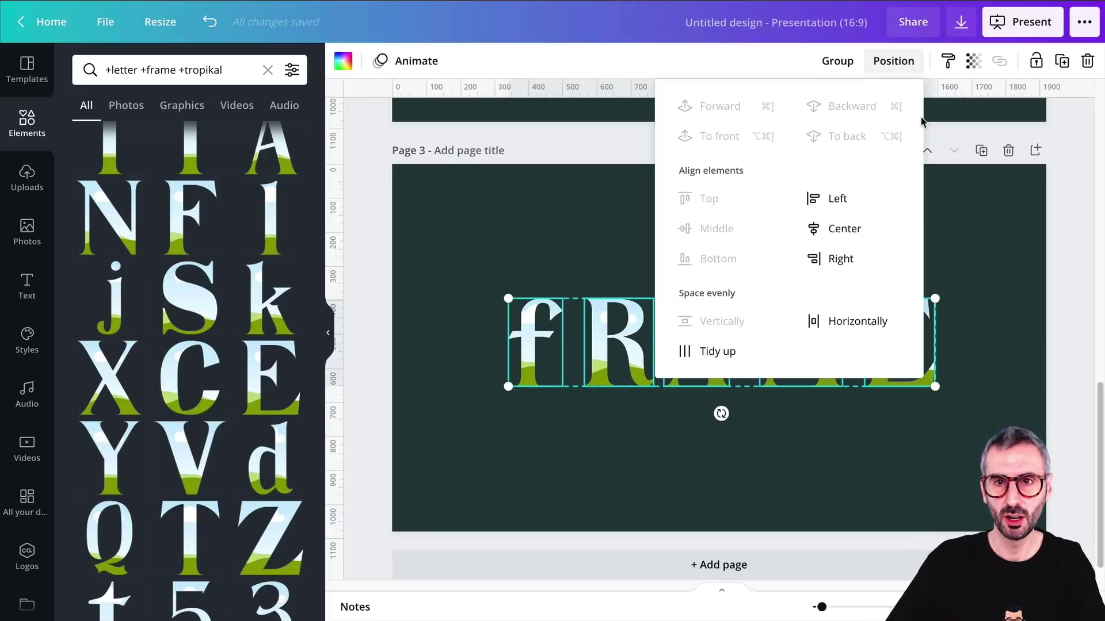
{"action": "left_click", "coordinate": [722, 352]}
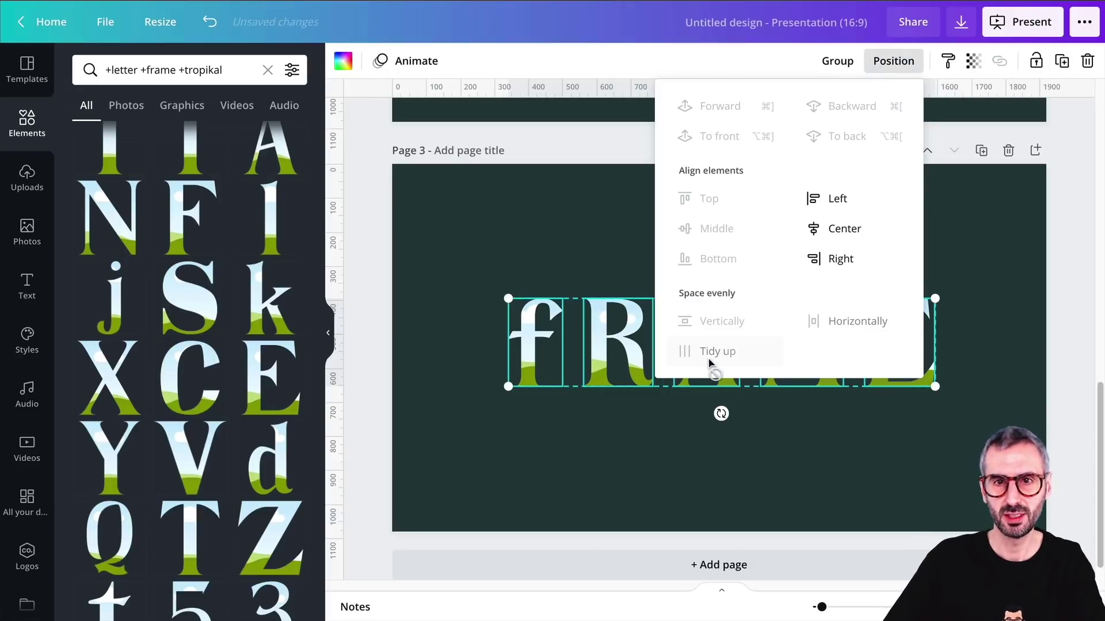
{"action": "left_click", "coordinate": [502, 362]}
{"action": "left_click_drag", "start_coordinate": [447, 267], "coordinate": [933, 383]}
{"action": "mouse_move", "coordinate": [878, 356]}
{"action": "left_mouse_down"}
{"action": "mouse_move", "coordinate": [859, 368]}
{"action": "mouse_move", "coordinate": [870, 360]}
{"action": "left_mouse_up"}
- Compare the letter frame styles of the words on pages 1, 2 and 3
{"action": "scroll", "coordinate": [856, 270], "scroll_direction": "up", "scroll_amount": 2}
{"action": "scroll", "coordinate": [856, 268], "scroll_direction": "up", "scroll_amount": 5}
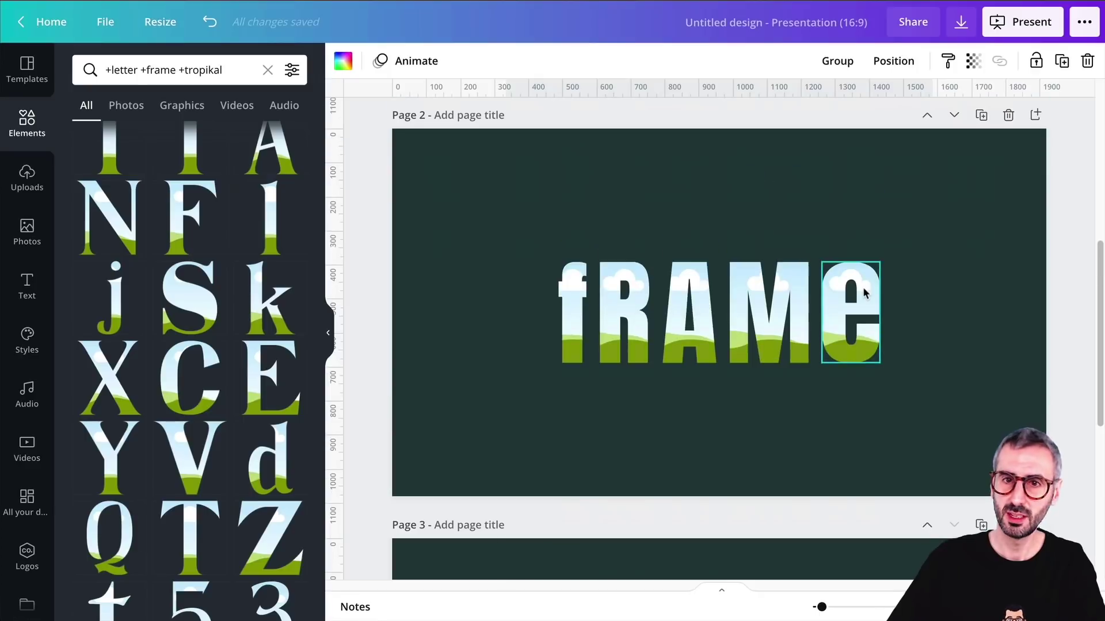
{"action": "scroll", "coordinate": [864, 291], "scroll_direction": "down", "scroll_amount": 7}
{"action": "scroll", "coordinate": [822, 353], "scroll_direction": "down", "scroll_amount": 1}
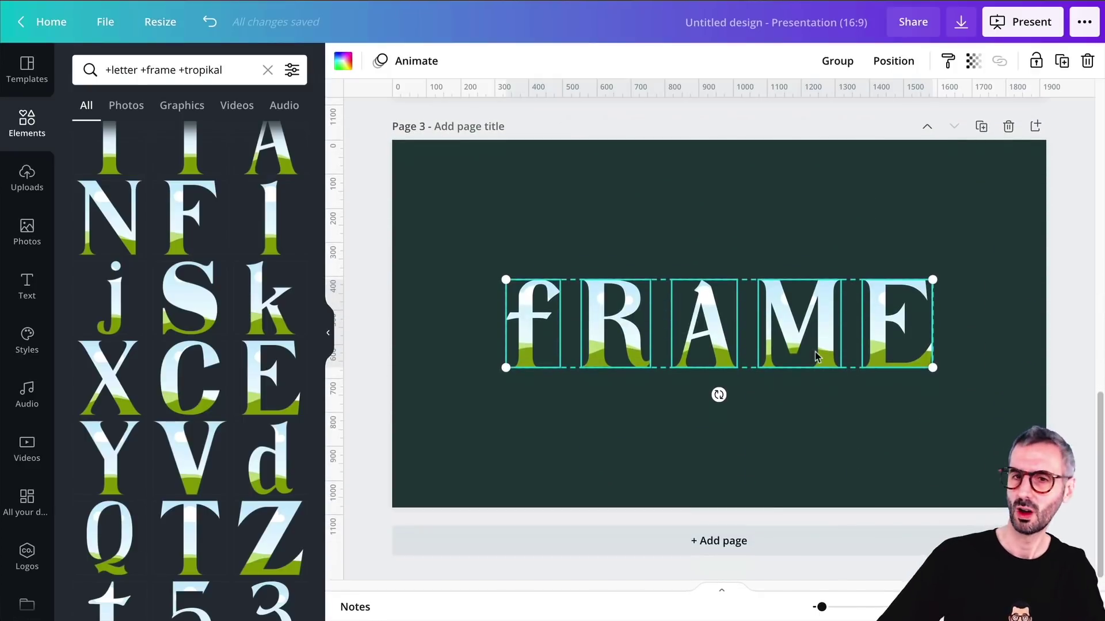
{"action": "left_click", "coordinate": [777, 447]}
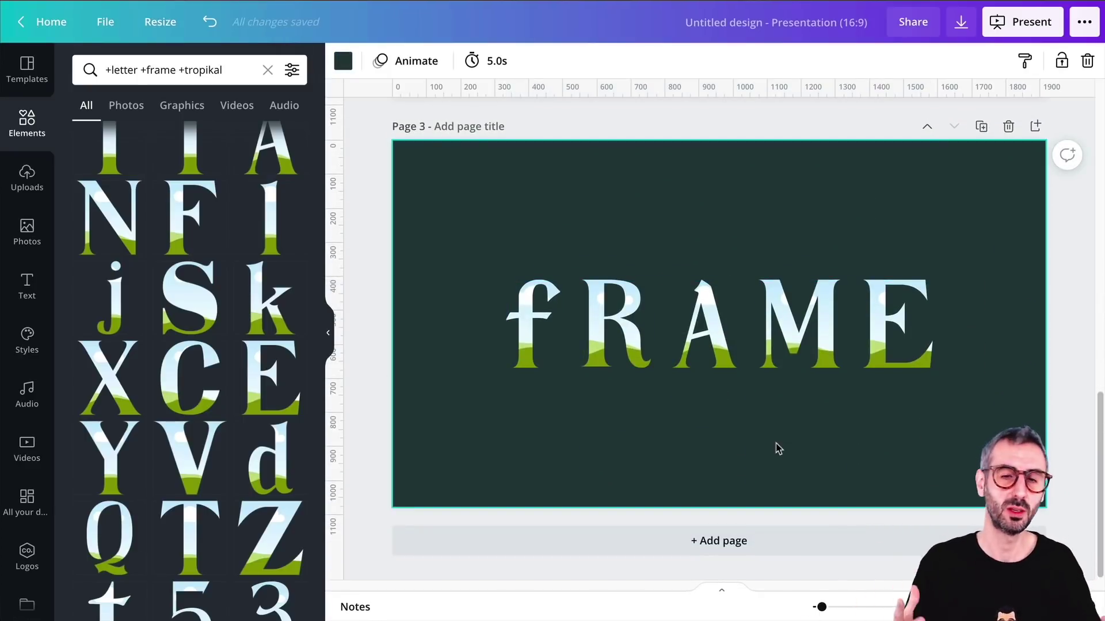
{"action": "scroll", "coordinate": [788, 428], "scroll_direction": "up", "scroll_amount": 10}
{"action": "scroll", "coordinate": [790, 417], "scroll_direction": "down", "scroll_amount": 2}
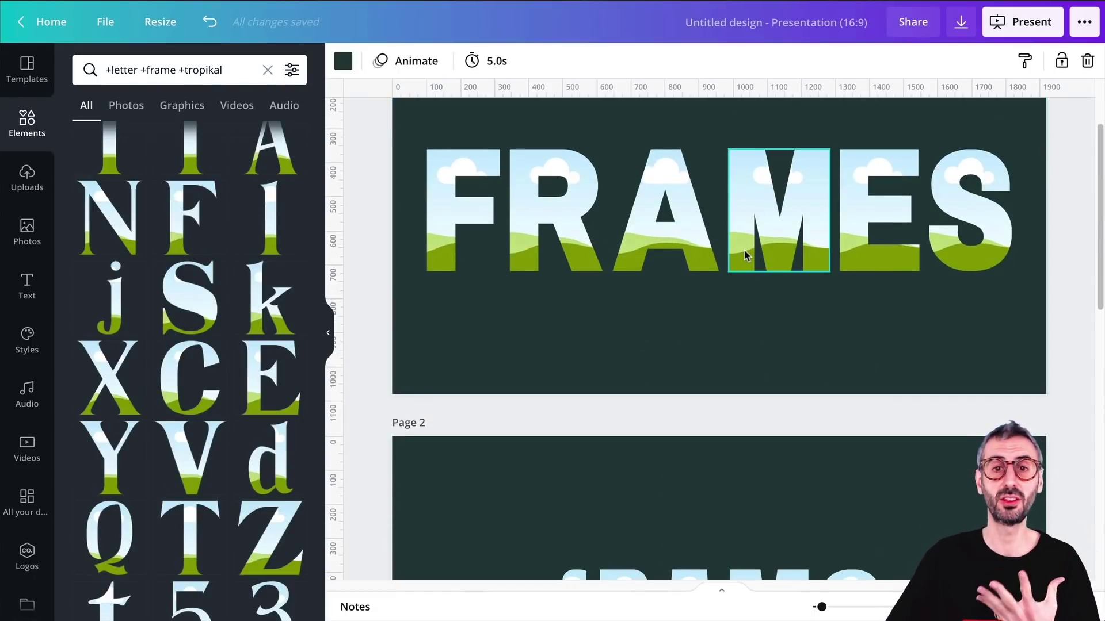
{"action": "scroll", "coordinate": [746, 256], "scroll_direction": "down", "scroll_amount": 5}
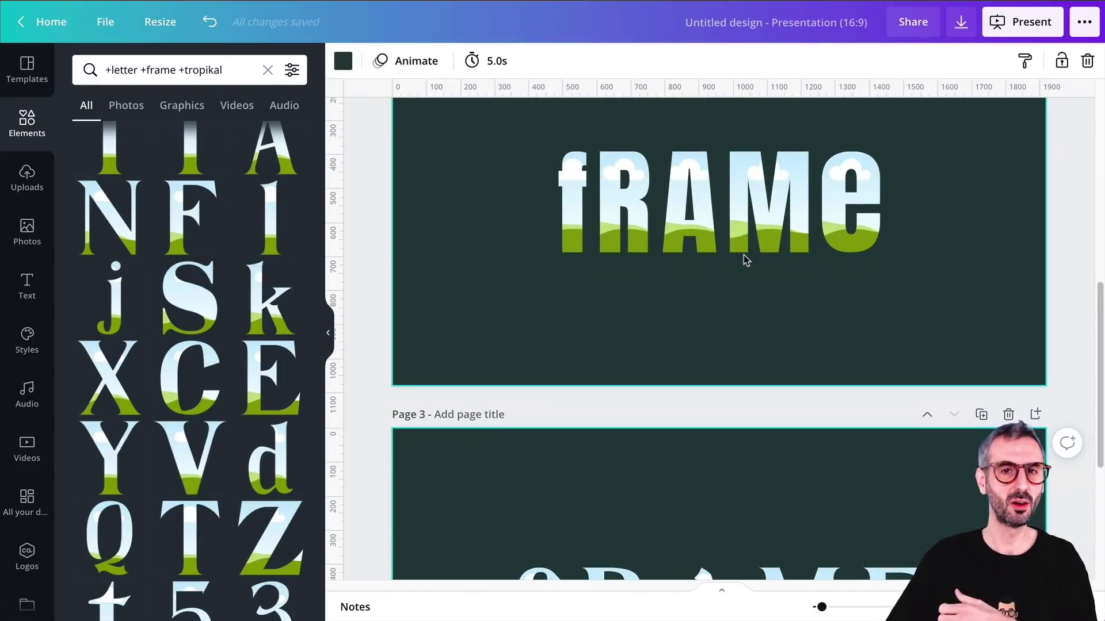
{"action": "scroll", "coordinate": [744, 254], "scroll_direction": "down", "scroll_amount": 5}
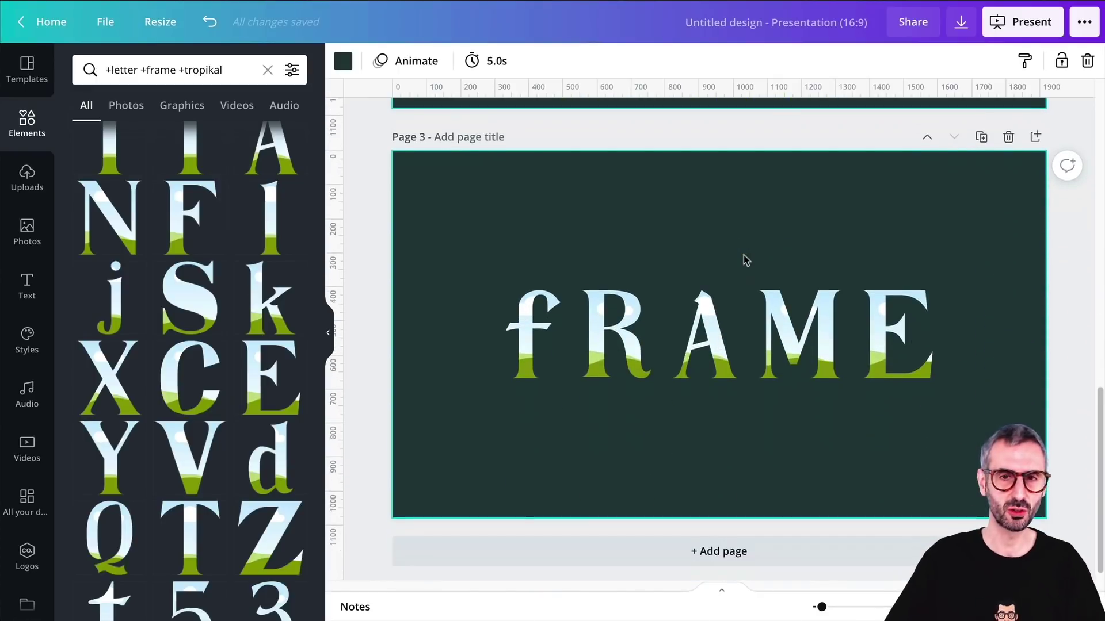
{"action": "scroll", "coordinate": [762, 479], "scroll_direction": "up", "scroll_amount": 4}
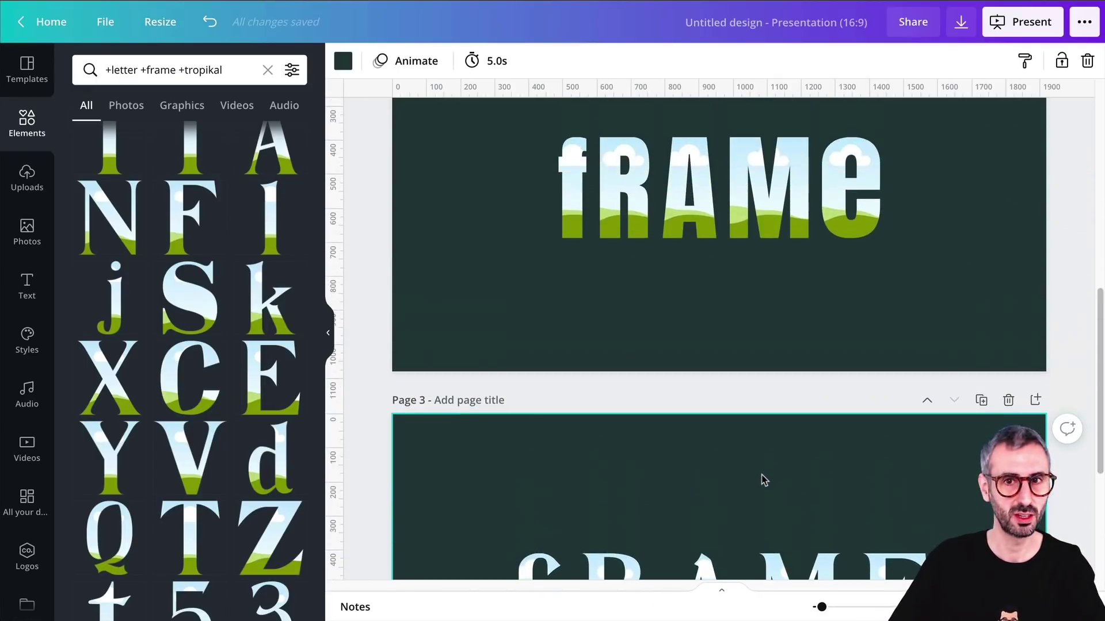
{"action": "scroll", "coordinate": [763, 480], "scroll_direction": "down", "scroll_amount": 3}
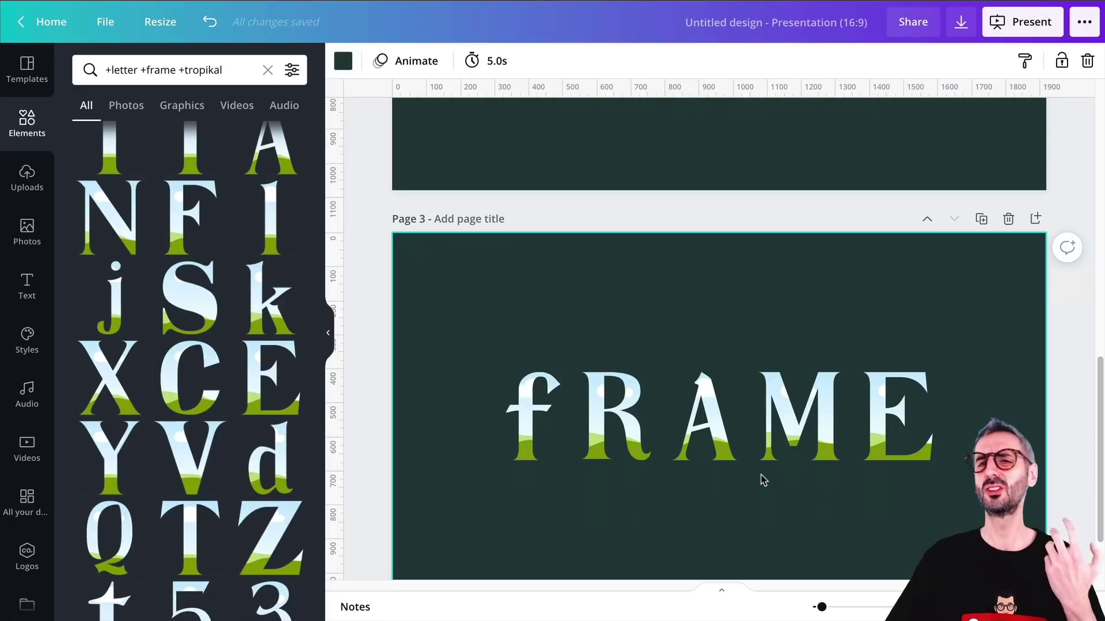
- Add a fourth page to the presentation and search the elements for "+letter +frame +agrandir"
{"action": "scroll", "coordinate": [760, 480], "scroll_direction": "down", "scroll_amount": 2}
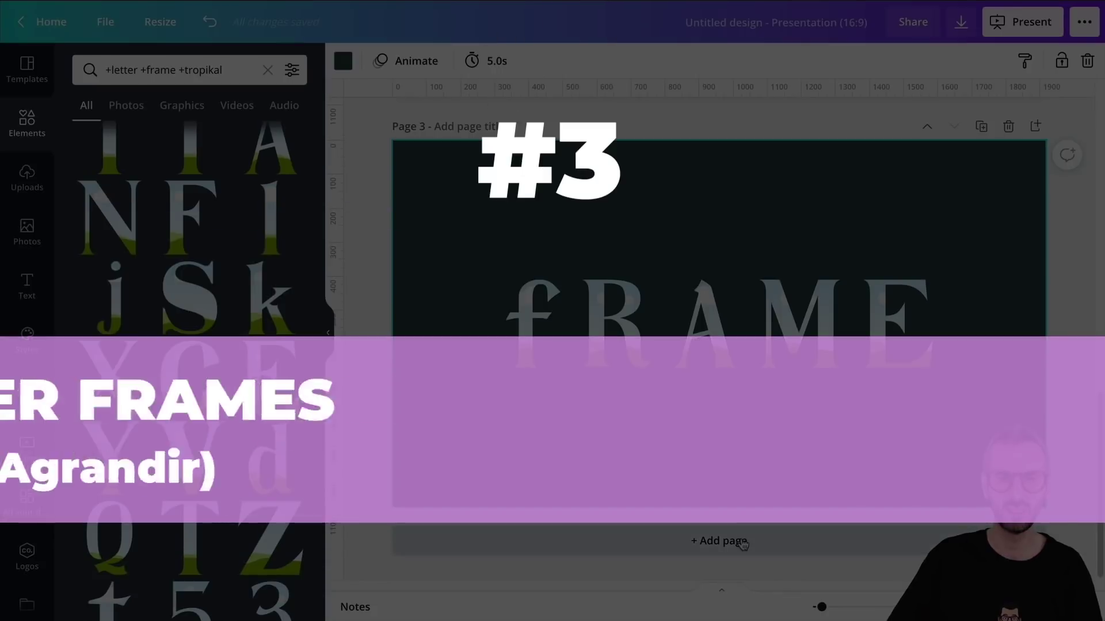
{"action": "left_click", "coordinate": [742, 542]}
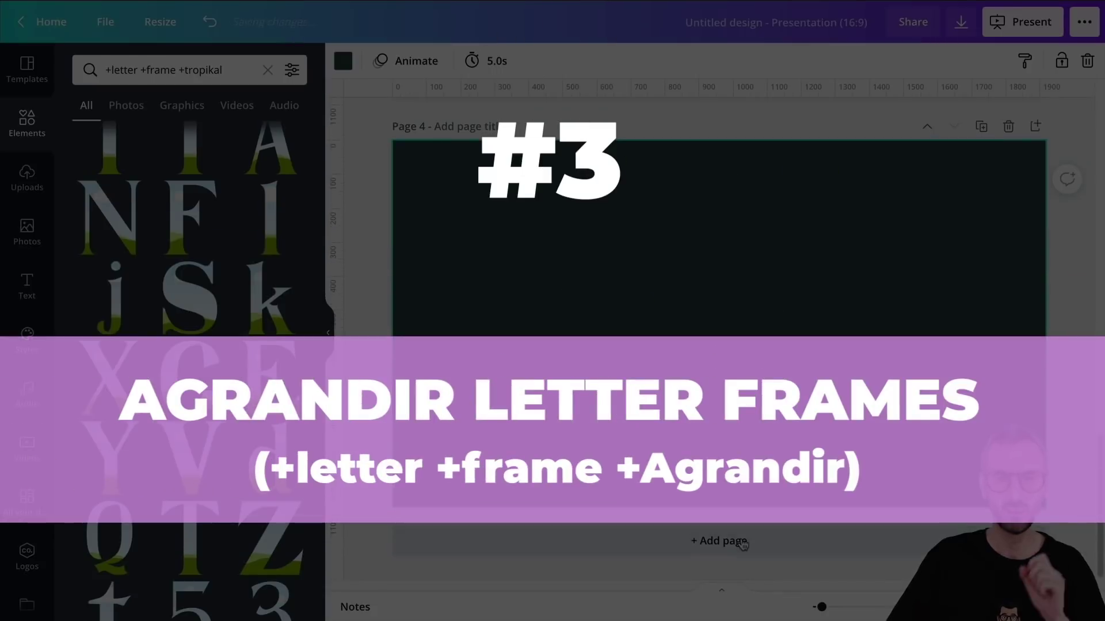
{"action": "double_click", "coordinate": [201, 69]}
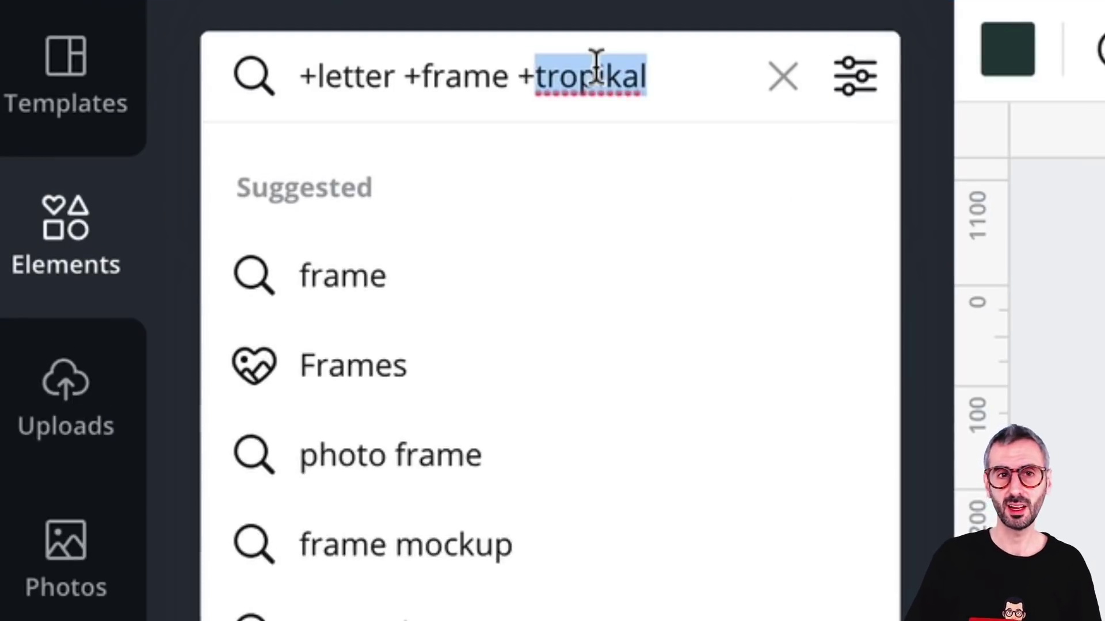
{"action": "type", "text": "agrandir"}
{"action": "key", "text": "Return"}
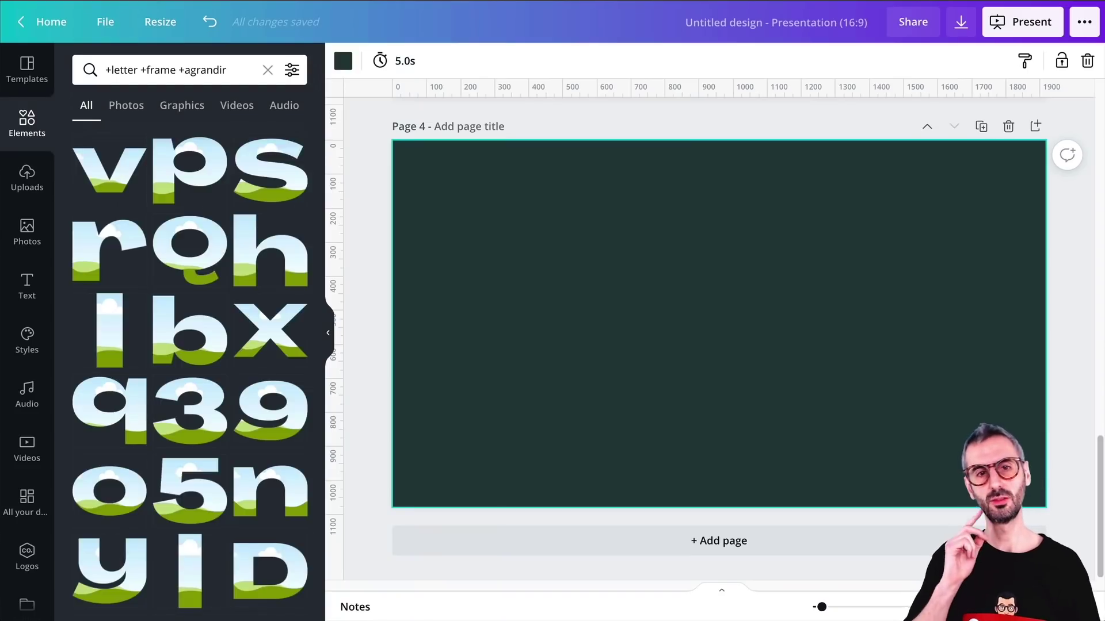
- Add the Agrandir letter frames F, R, A, M and E from the search results to page 4
{"action": "scroll", "coordinate": [229, 486], "scroll_direction": "down", "scroll_amount": 7}
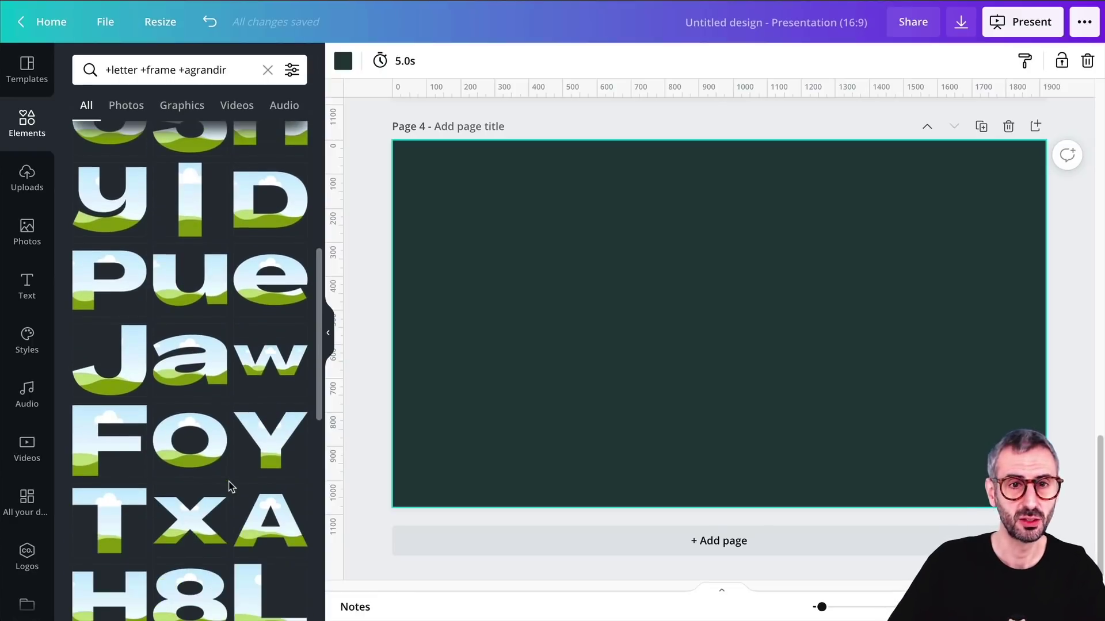
{"action": "scroll", "coordinate": [230, 486], "scroll_direction": "down", "scroll_amount": 8}
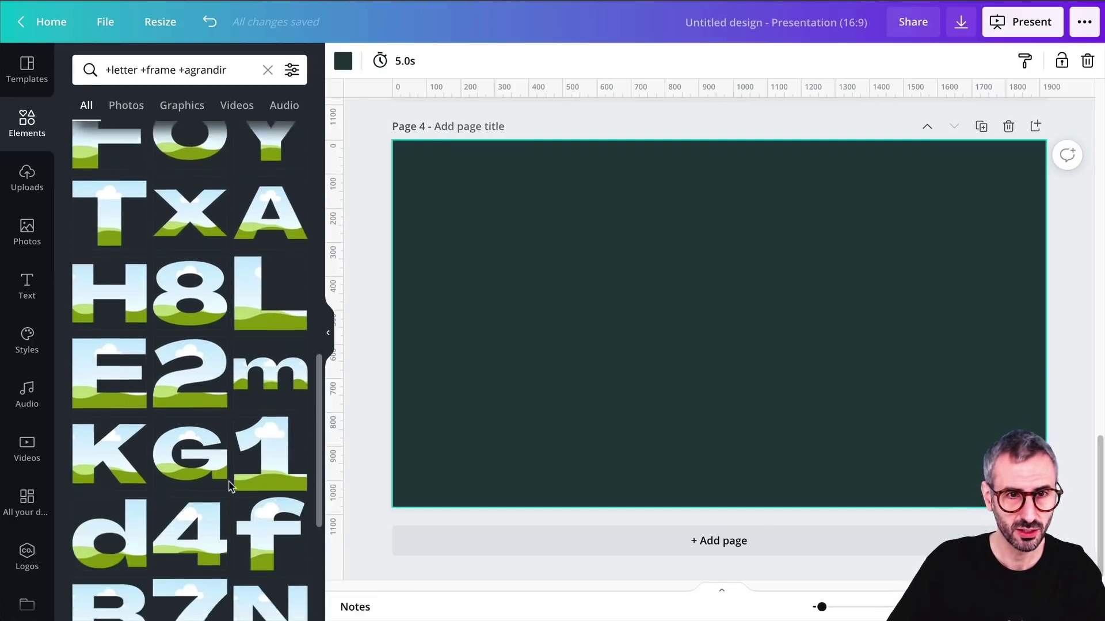
{"action": "scroll", "coordinate": [228, 478], "scroll_direction": "down", "scroll_amount": 3}
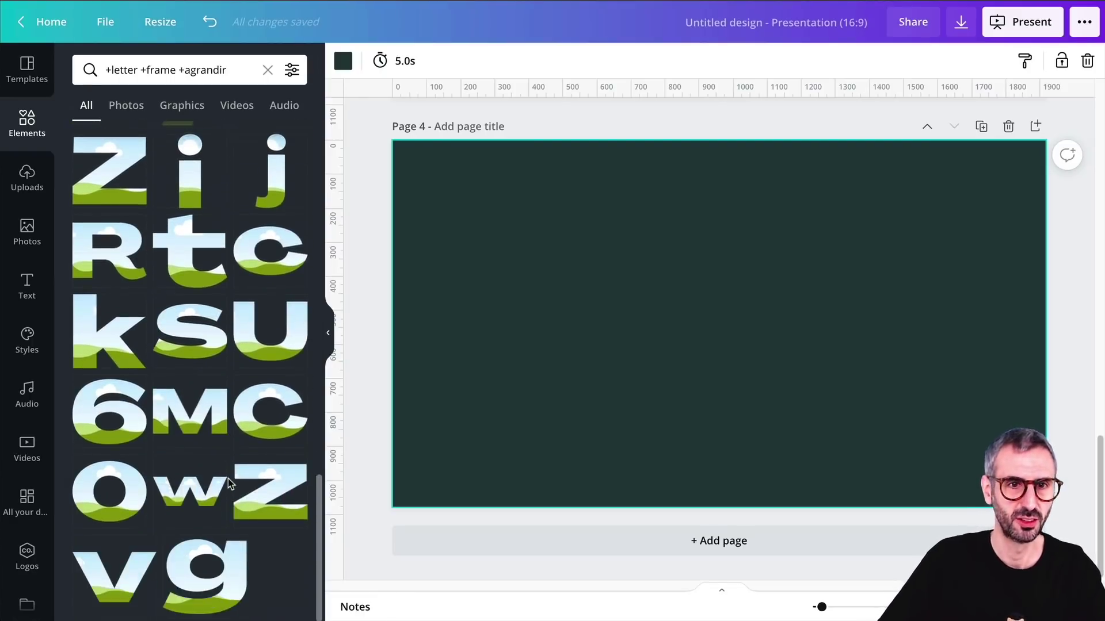
{"action": "scroll", "coordinate": [228, 470], "scroll_direction": "up", "scroll_amount": 15}
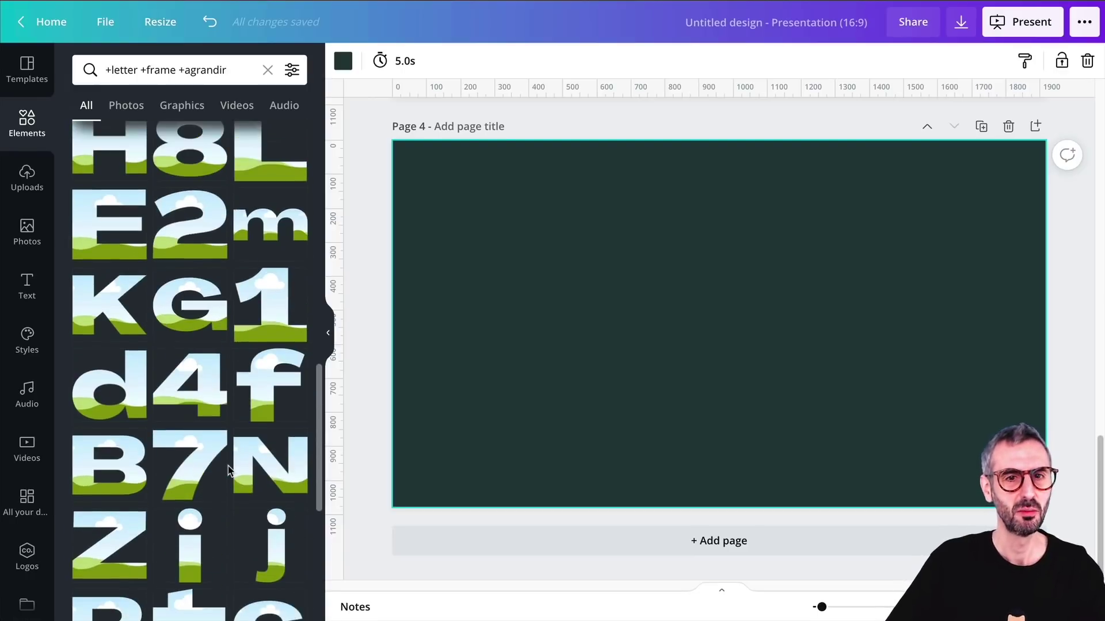
{"action": "left_click", "coordinate": [103, 401]}
{"action": "scroll", "coordinate": [117, 458], "scroll_direction": "down", "scroll_amount": 10}
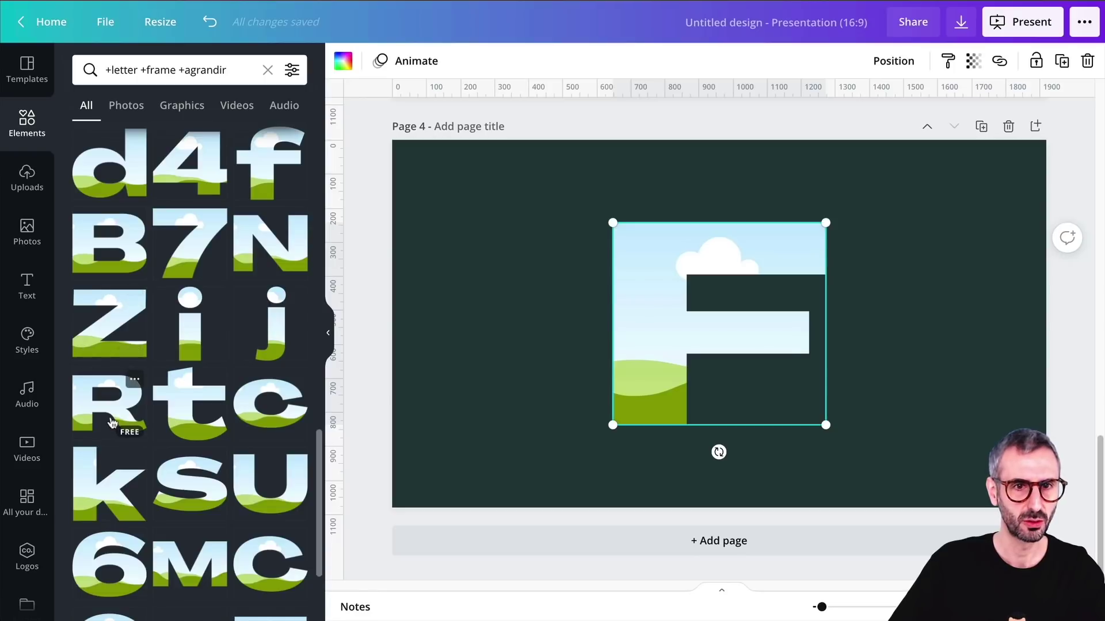
{"action": "left_click", "coordinate": [112, 422]}
{"action": "scroll", "coordinate": [167, 397], "scroll_direction": "up", "scroll_amount": 4}
{"action": "scroll", "coordinate": [169, 387], "scroll_direction": "up", "scroll_amount": 5}
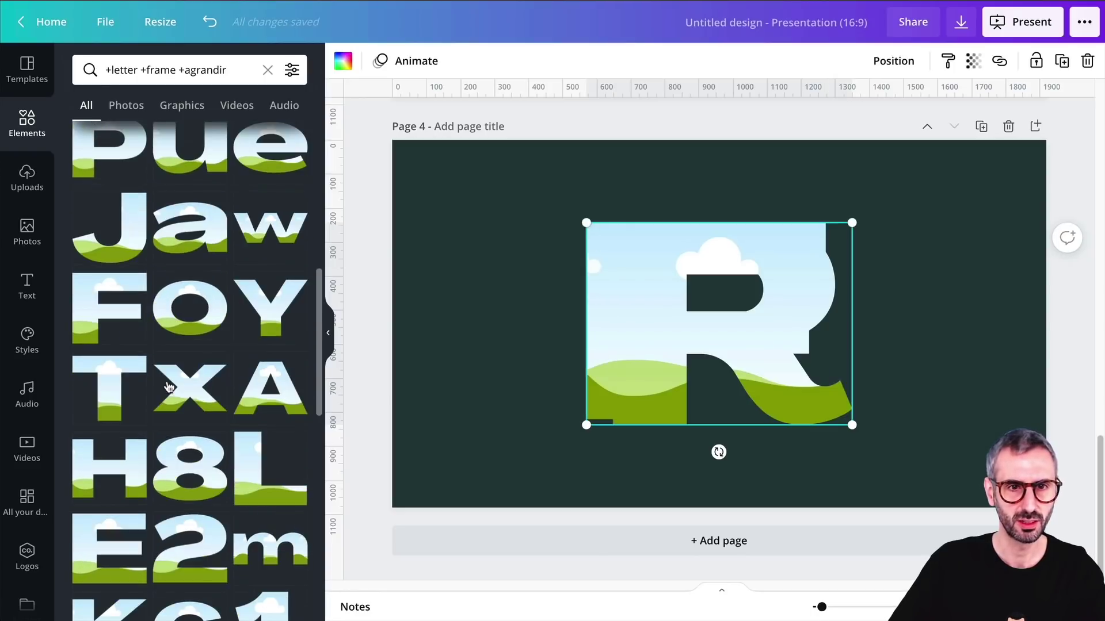
{"action": "left_click", "coordinate": [291, 389]}
{"action": "scroll", "coordinate": [256, 427], "scroll_direction": "down", "scroll_amount": 5}
{"action": "scroll", "coordinate": [148, 426], "scroll_direction": "down", "scroll_amount": 4}
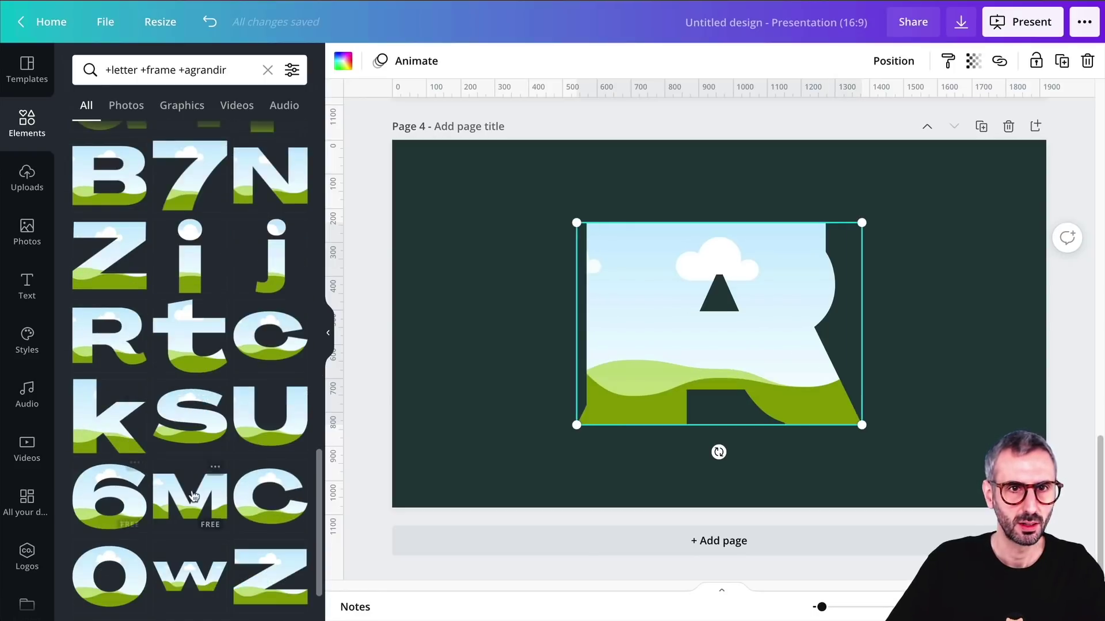
{"action": "left_click", "coordinate": [192, 494]}
{"action": "scroll", "coordinate": [131, 347], "scroll_direction": "up", "scroll_amount": 4}
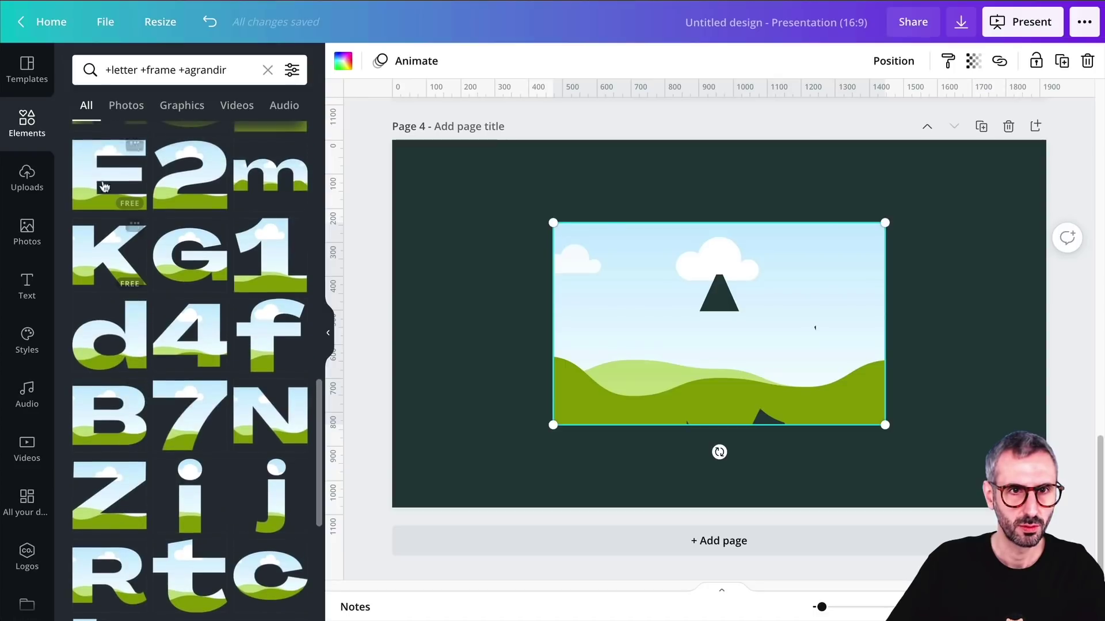
- Shrink the five stacked Agrandir letter frames together to about 40 percent and spread them out in order to spell "FRAME"
{"action": "left_click_drag", "start_coordinate": [483, 172], "coordinate": [971, 487]}
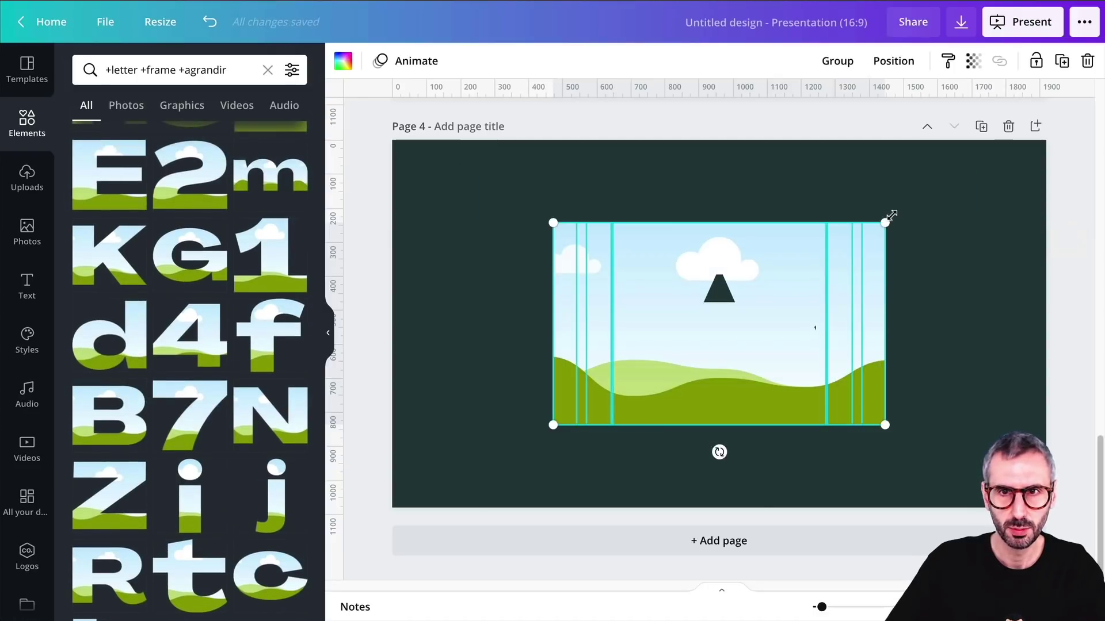
{"action": "left_click_drag", "start_coordinate": [886, 222], "coordinate": [677, 322]}
{"action": "left_click_drag", "start_coordinate": [628, 384], "coordinate": [641, 338]}
{"action": "left_click", "coordinate": [637, 385]}
{"action": "left_click_drag", "start_coordinate": [725, 346], "coordinate": [944, 330]}
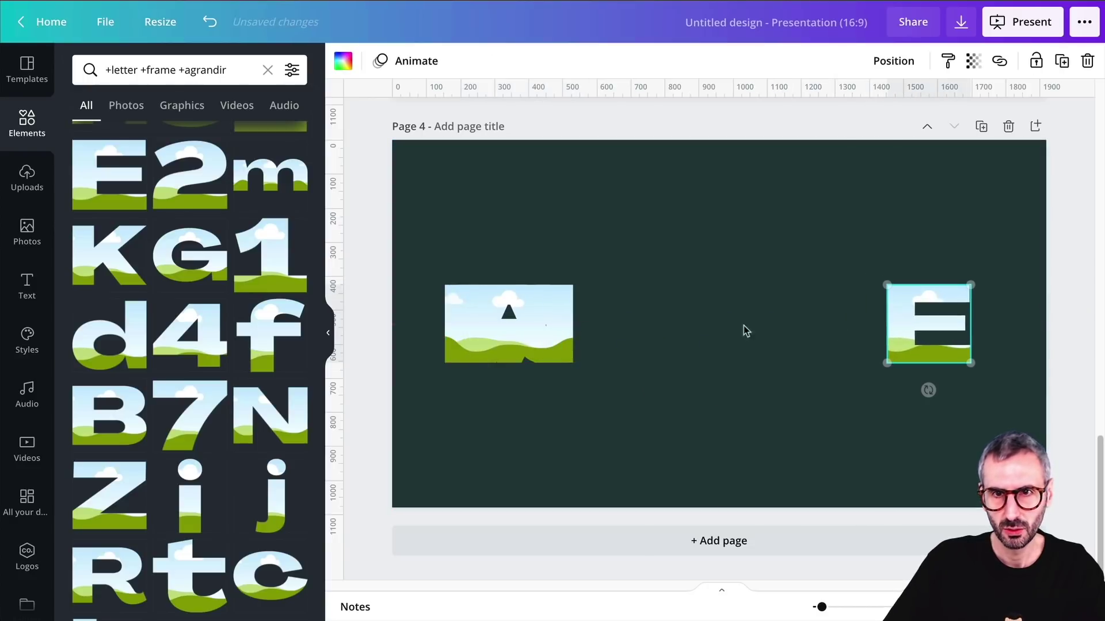
{"action": "left_click", "coordinate": [529, 329]}
{"action": "left_click_drag", "start_coordinate": [529, 330], "coordinate": [684, 331]}
{"action": "left_click", "coordinate": [520, 324]}
{"action": "left_click", "coordinate": [518, 320]}
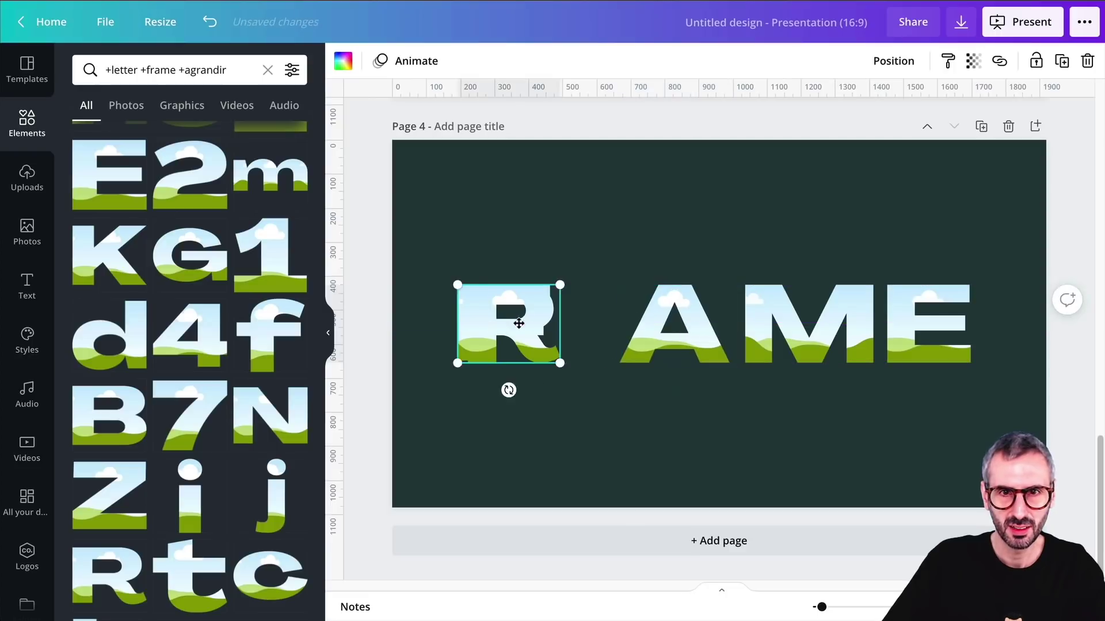
{"action": "left_click_drag", "start_coordinate": [518, 320], "coordinate": [592, 322]}
- Space the five Agrandir letter frames evenly with Tidy up and centre the word on page 4
{"action": "left_click_drag", "start_coordinate": [455, 220], "coordinate": [919, 381]}
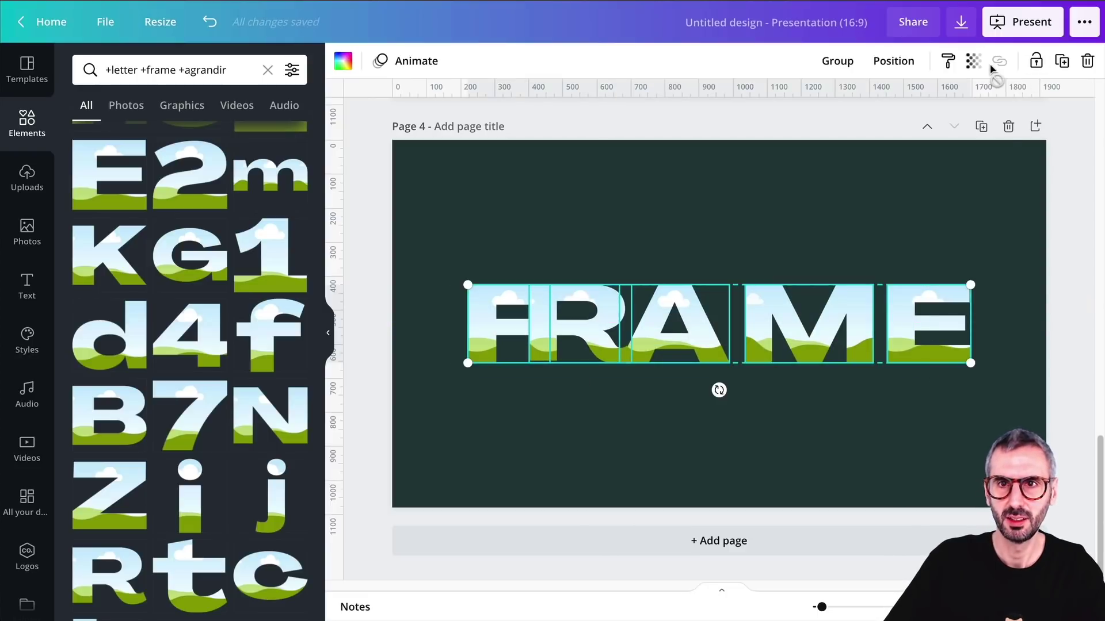
{"action": "left_click", "coordinate": [898, 60]}
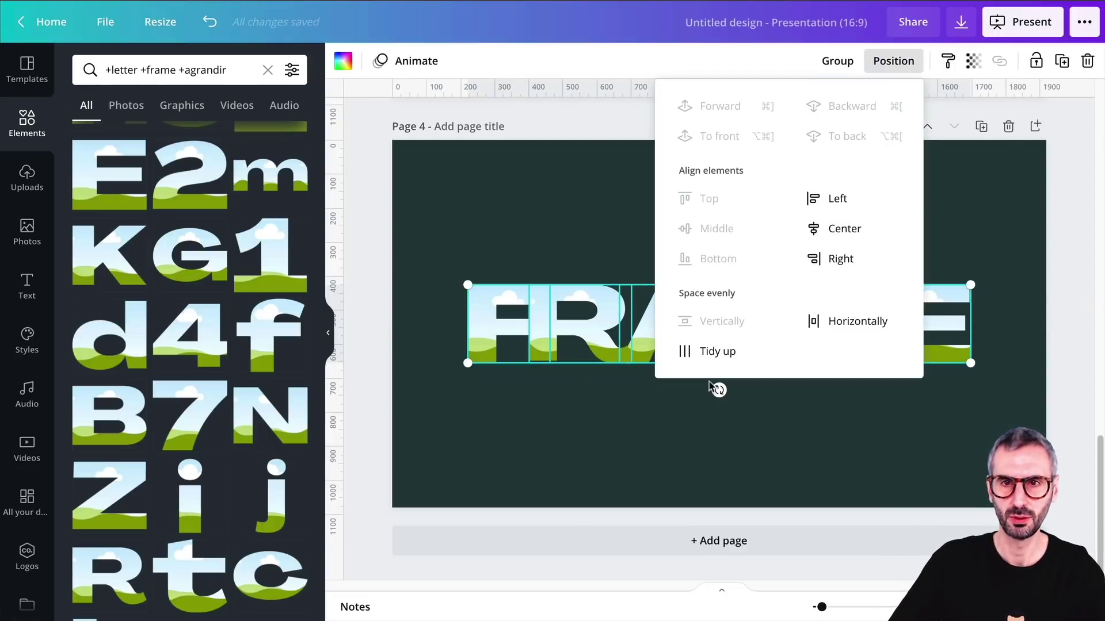
{"action": "left_click", "coordinate": [713, 352]}
{"action": "left_click", "coordinate": [673, 439]}
{"action": "left_click_drag", "start_coordinate": [404, 180], "coordinate": [986, 363]}
{"action": "mouse_move", "coordinate": [882, 340]}
{"action": "left_mouse_down"}
{"action": "mouse_move", "coordinate": [893, 347]}
{"action": "mouse_move", "coordinate": [891, 336]}
{"action": "mouse_move", "coordinate": [886, 344]}
{"action": "left_mouse_up"}
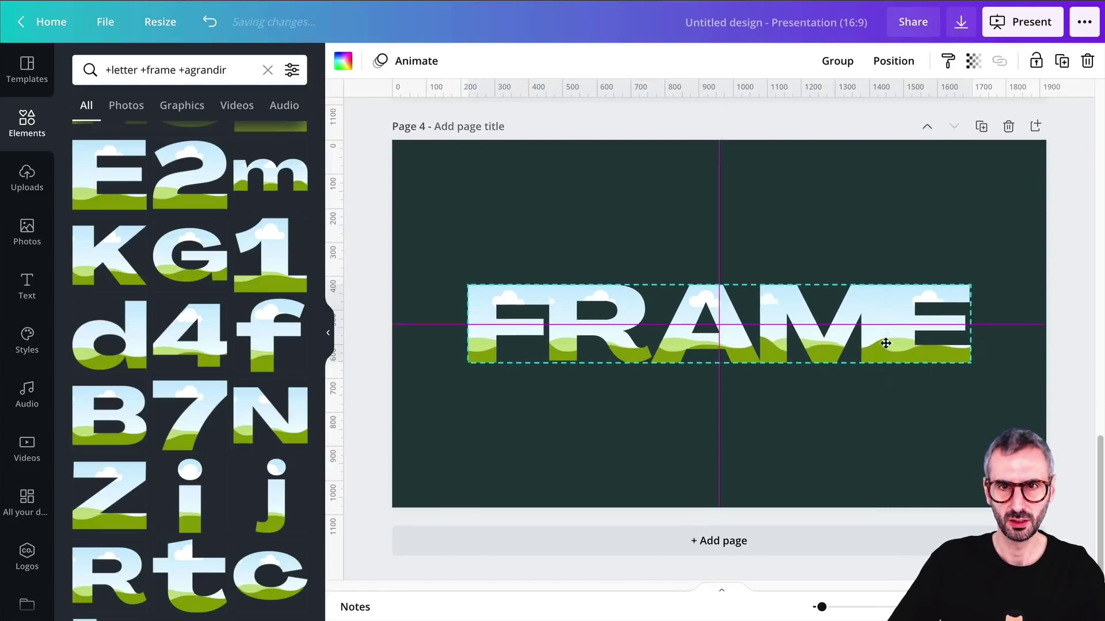
{"action": "left_click", "coordinate": [897, 434]}
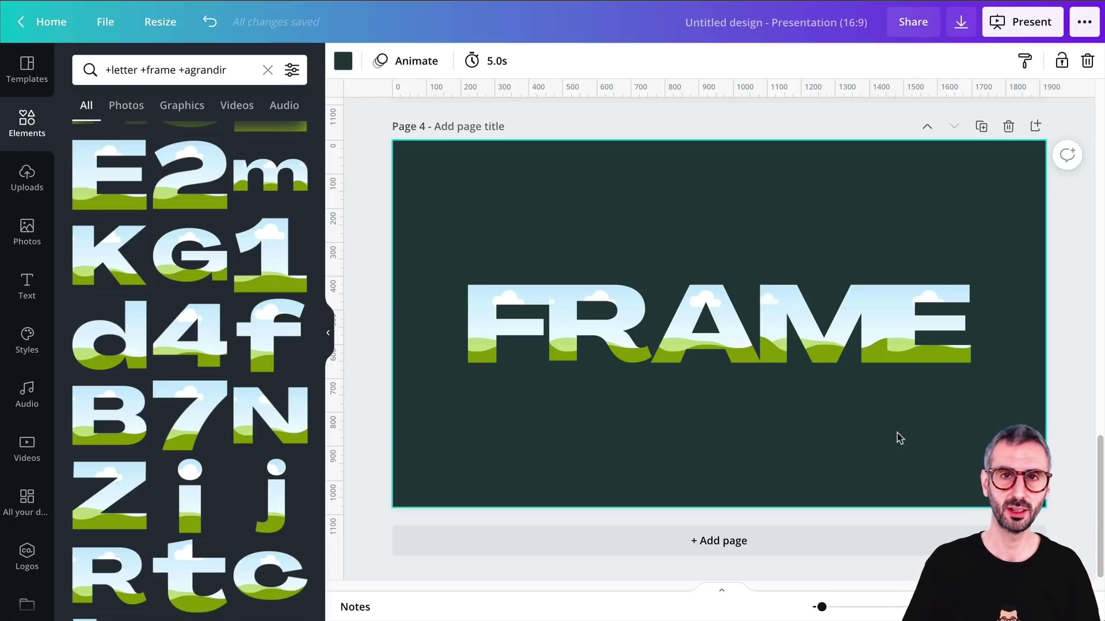
- Open the elements search query for editing
{"action": "left_click", "coordinate": [164, 72]}
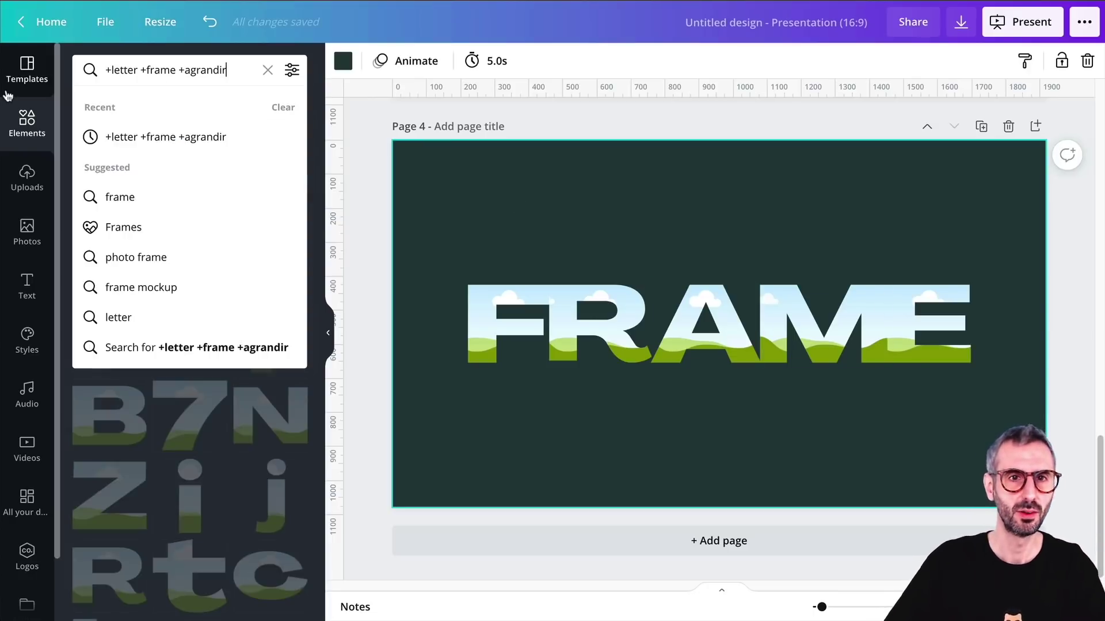